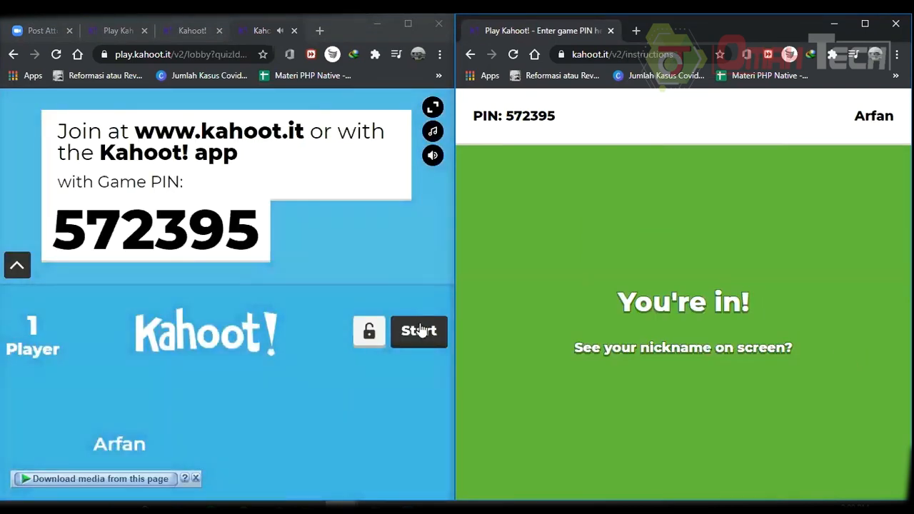
Play through the kromosom quiz question: start the game from the host lobby and answer with the triangle option.
click(420, 331)
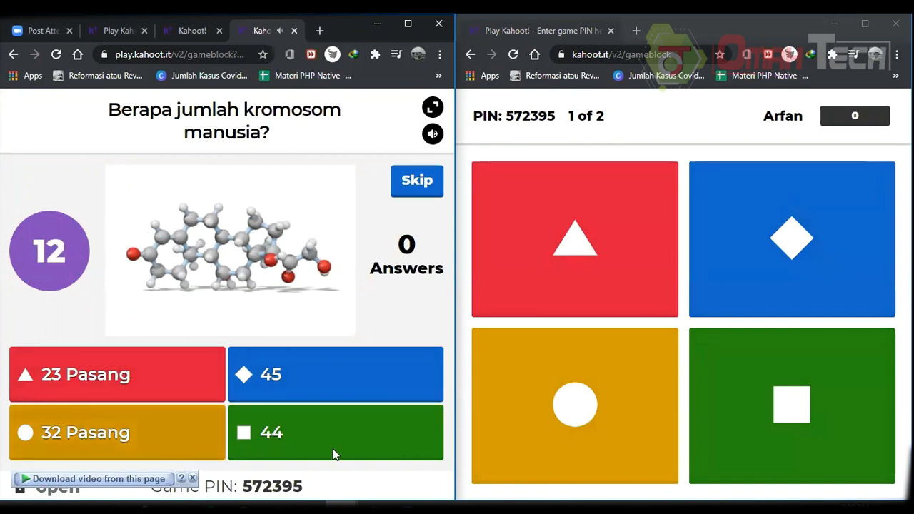
click(577, 220)
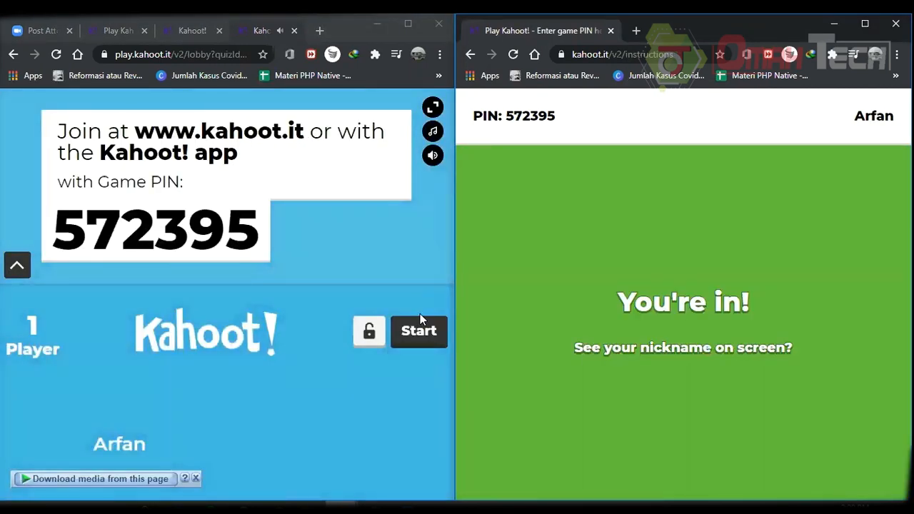
click(419, 332)
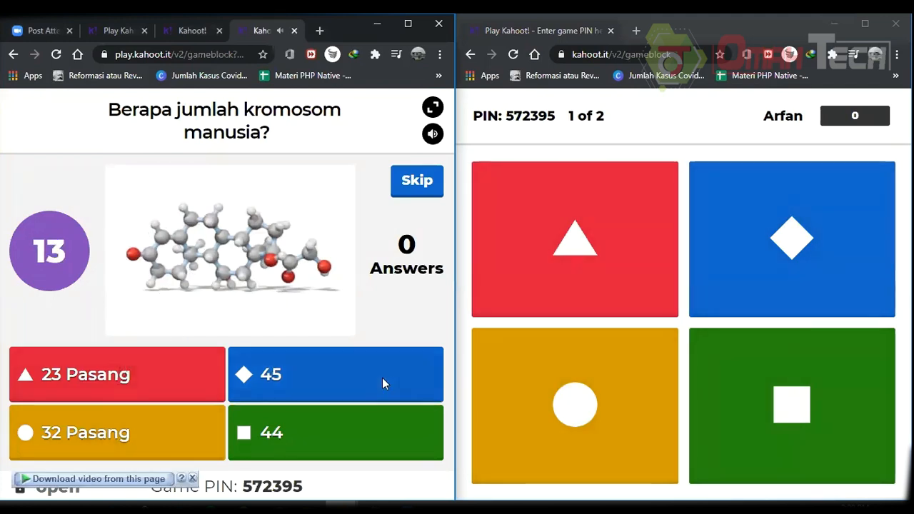
click(577, 222)
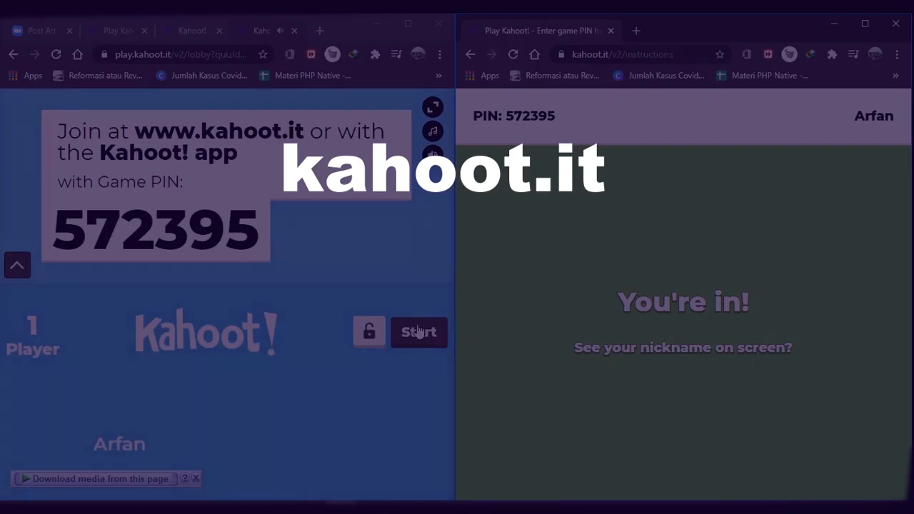
click(419, 332)
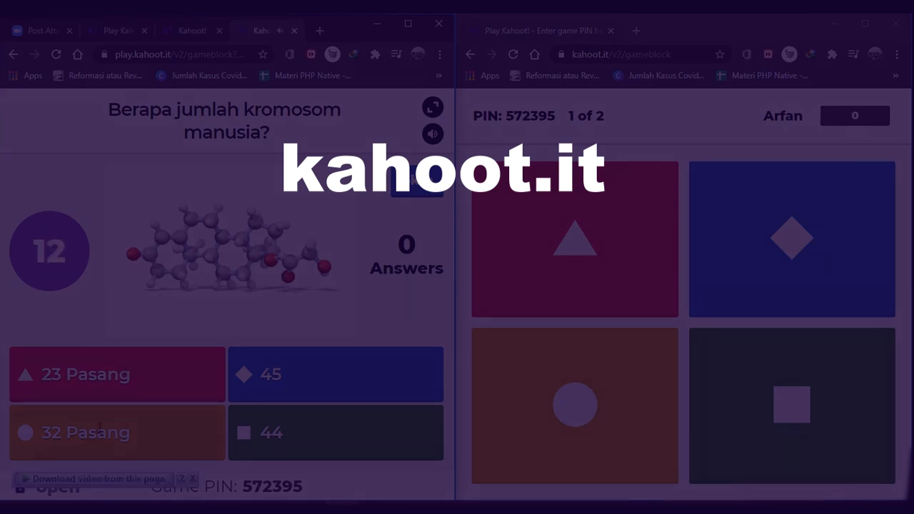
click(577, 222)
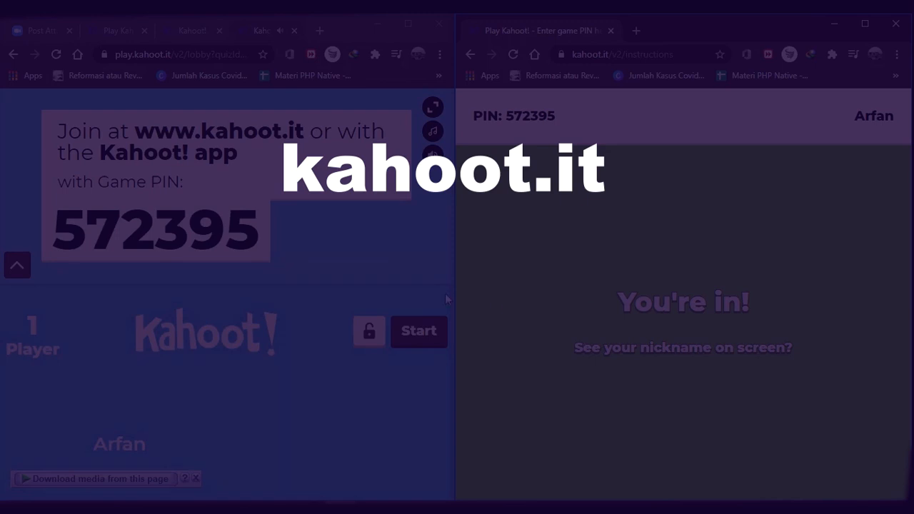
click(419, 331)
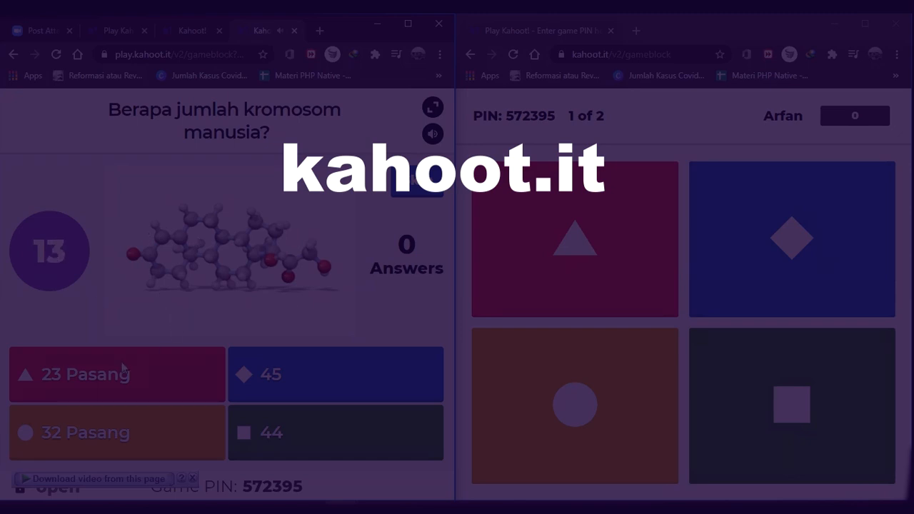
click(576, 218)
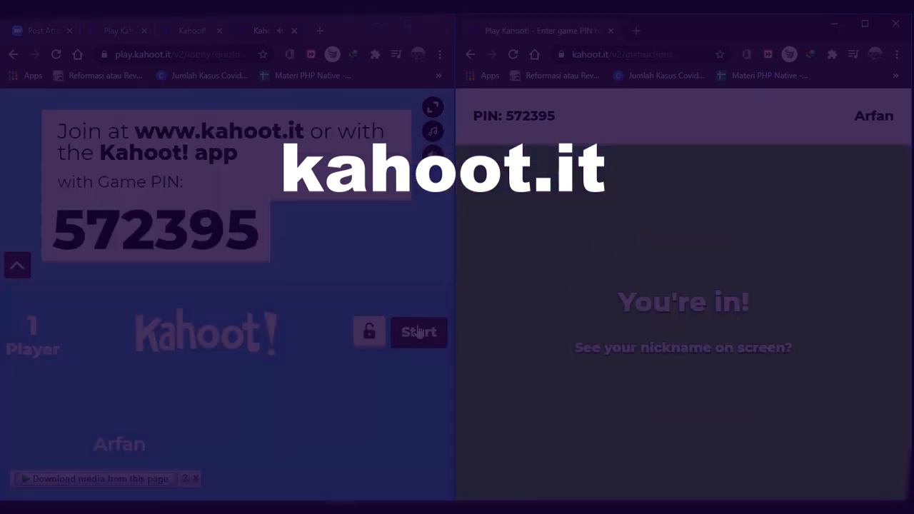
click(419, 331)
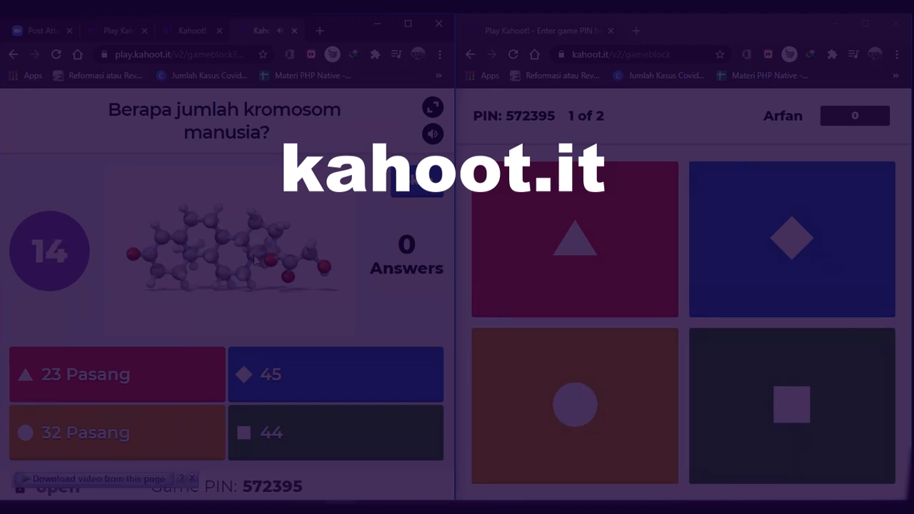
click(577, 221)
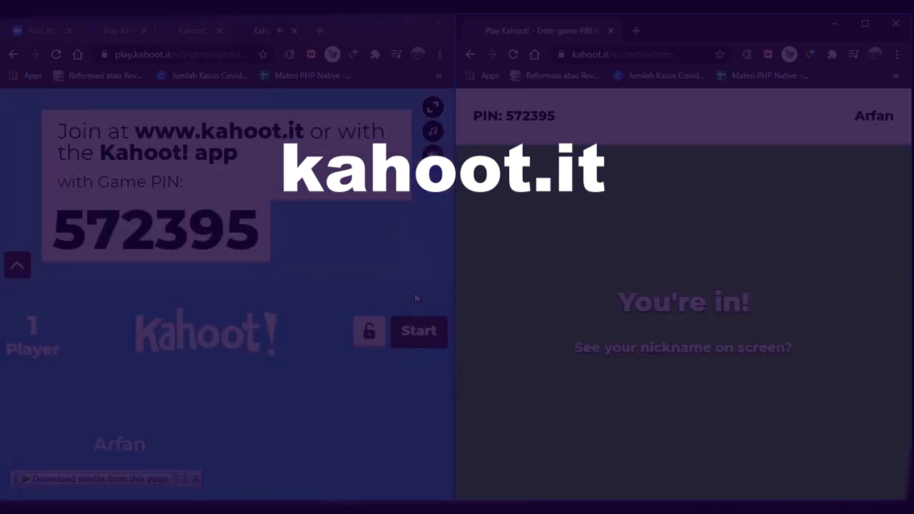
click(419, 331)
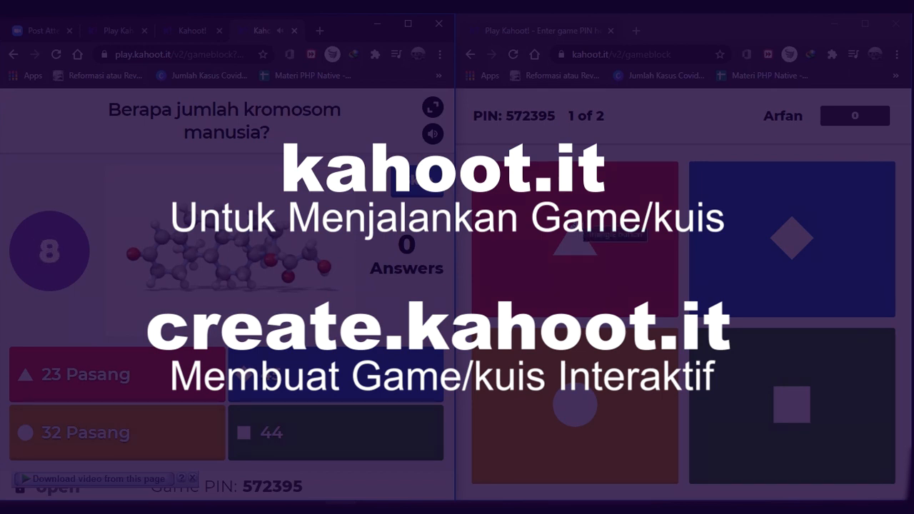
click(585, 233)
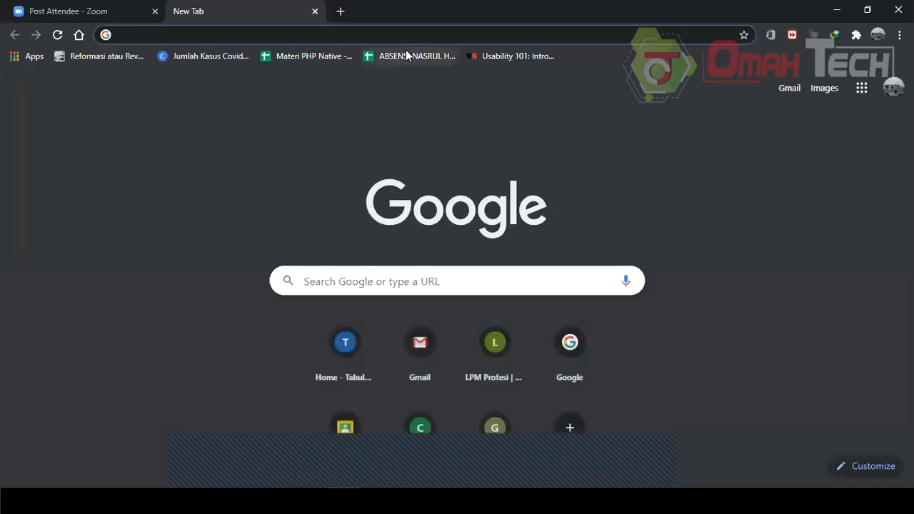
Go to kahoot.it and select the Game PIN field.
text(kahoot.it)
key(Return)
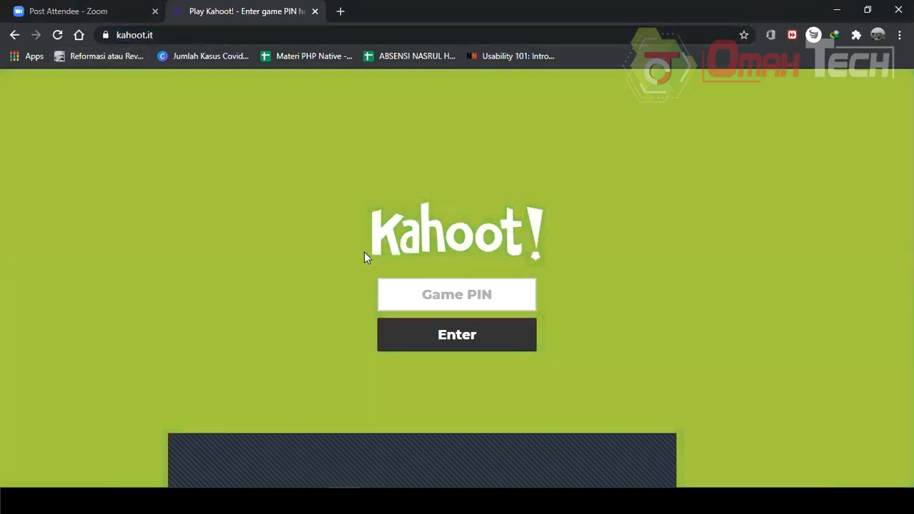
click(451, 291)
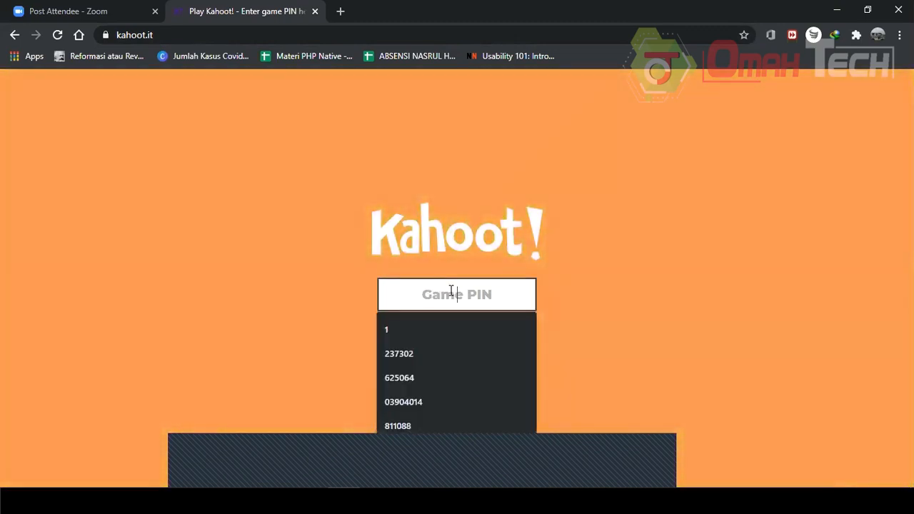
Try to enter a game with the Game PIN field left empty.
click(285, 284)
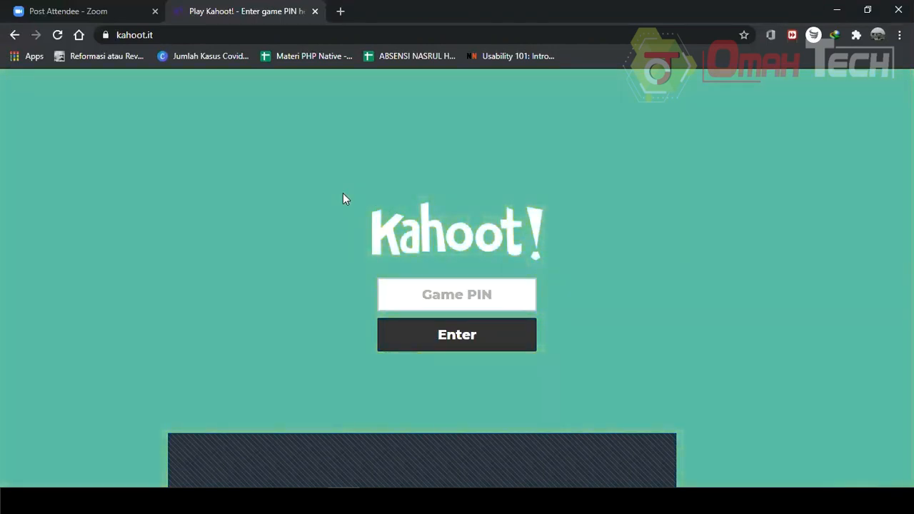
click(475, 299)
click(679, 278)
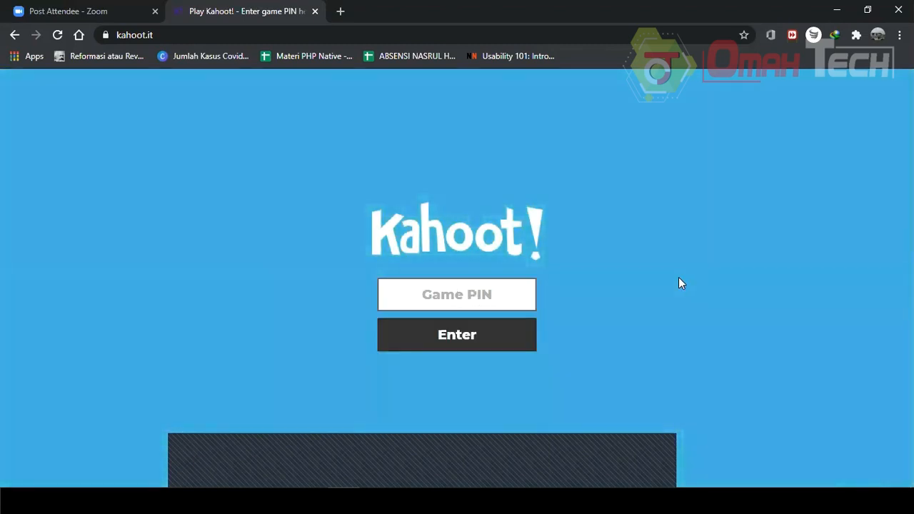
click(454, 343)
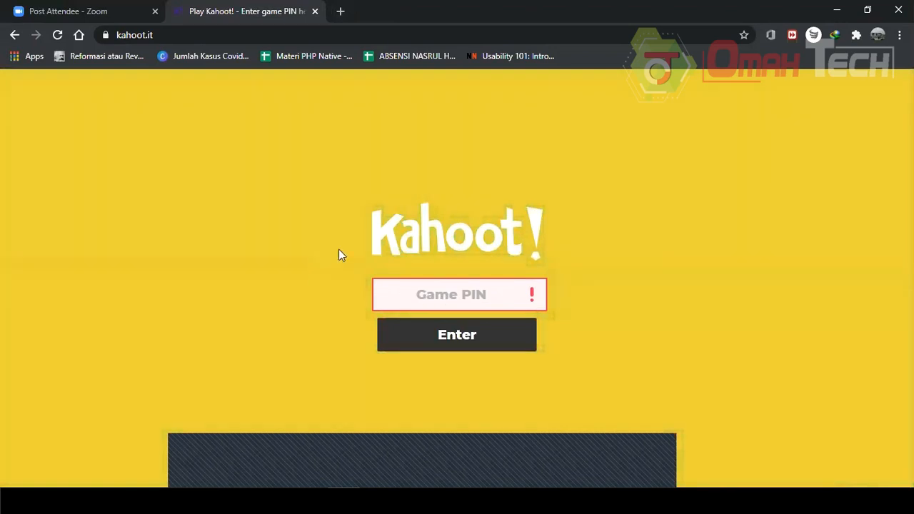
click(463, 293)
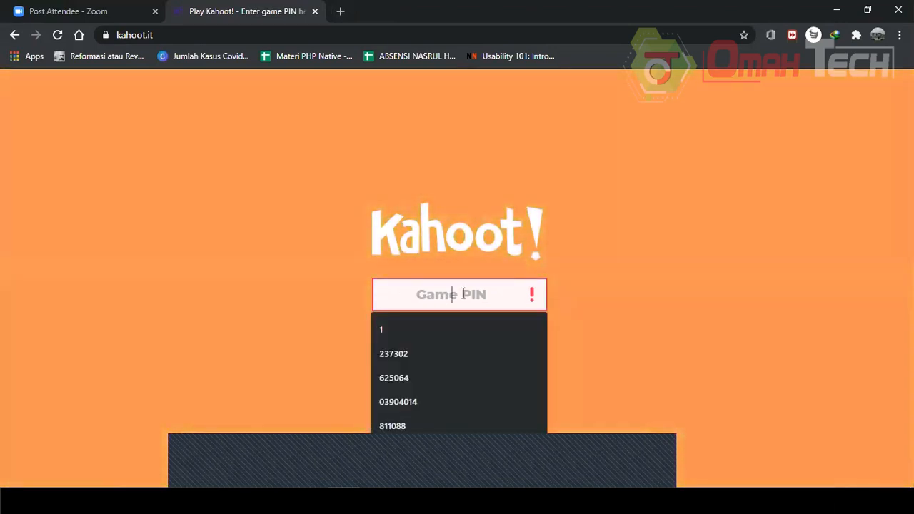
click(724, 277)
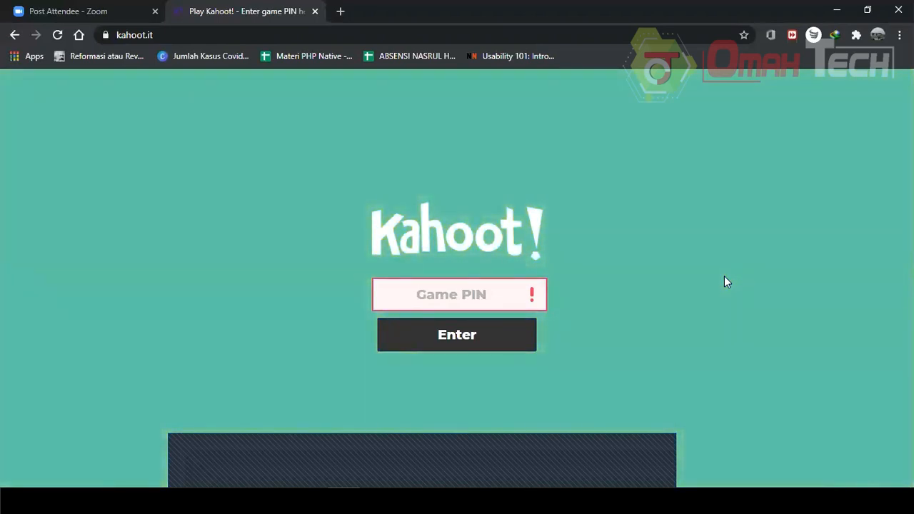
click(427, 301)
click(712, 270)
click(473, 288)
click(645, 285)
click(466, 289)
click(694, 244)
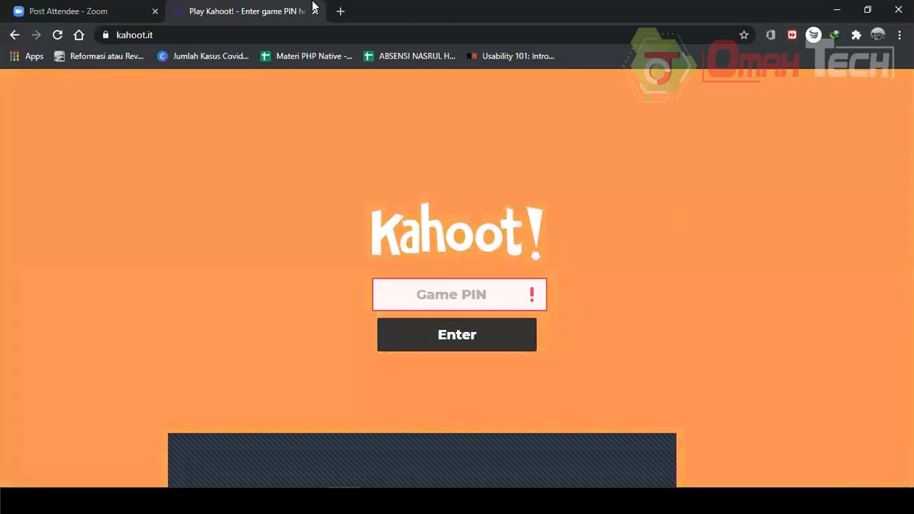
Open create.kahoot.it in a new tab.
click(341, 10)
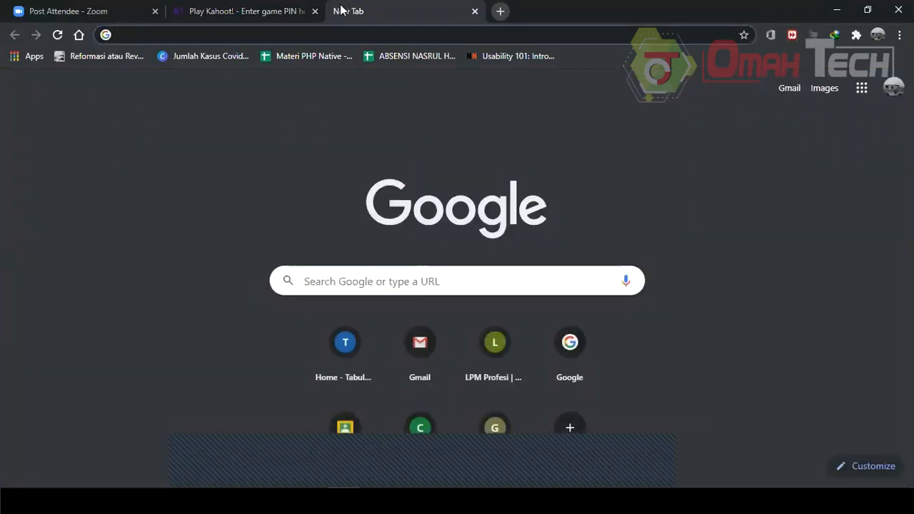
text(create.kahoot.it)
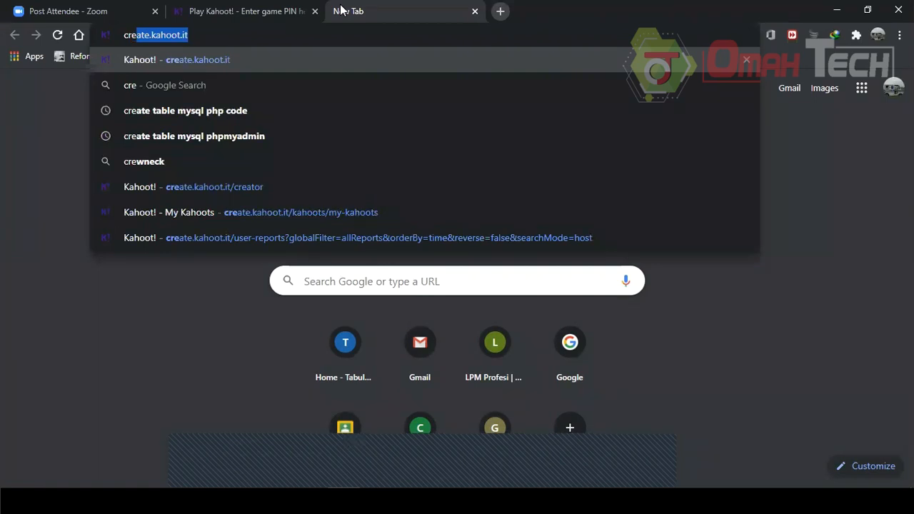
key(Return)
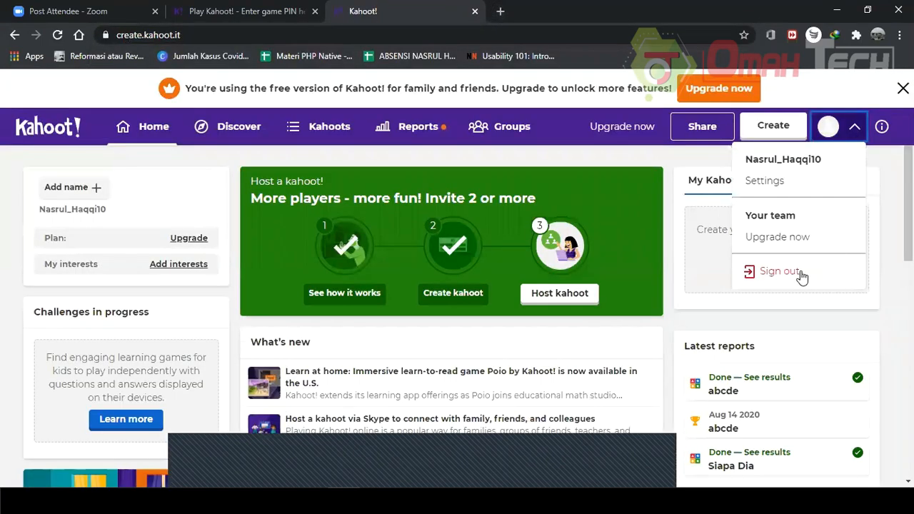
Sign out of the current Kahoot account and reload the create.kahoot.it address.
click(778, 272)
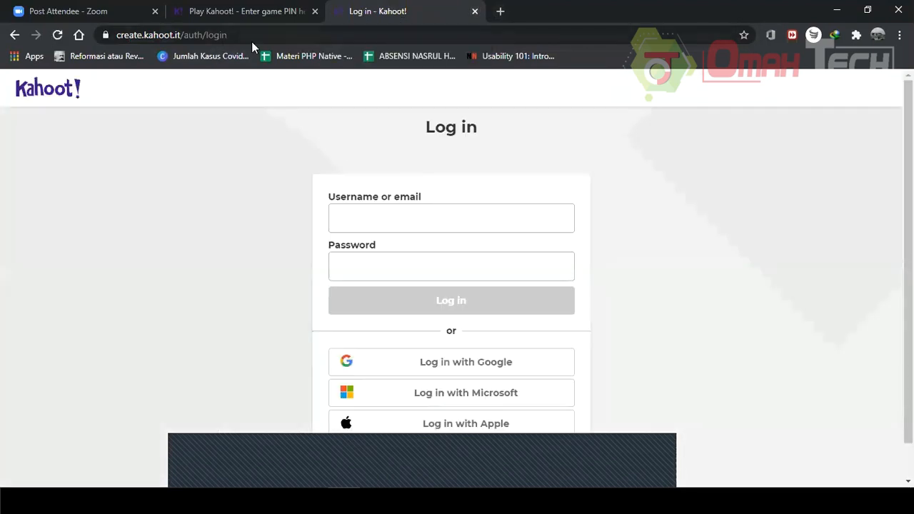
drag(228, 35, 183, 63)
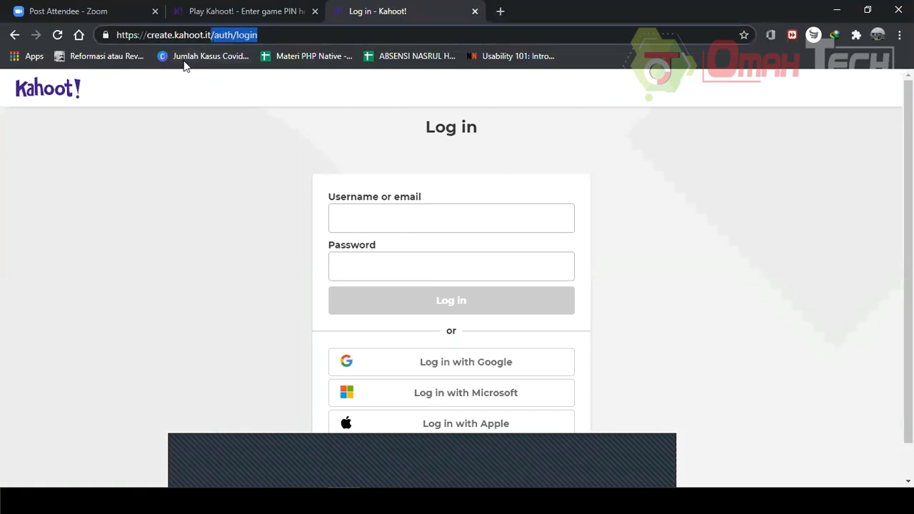
key(BackSpace)
key(Return)
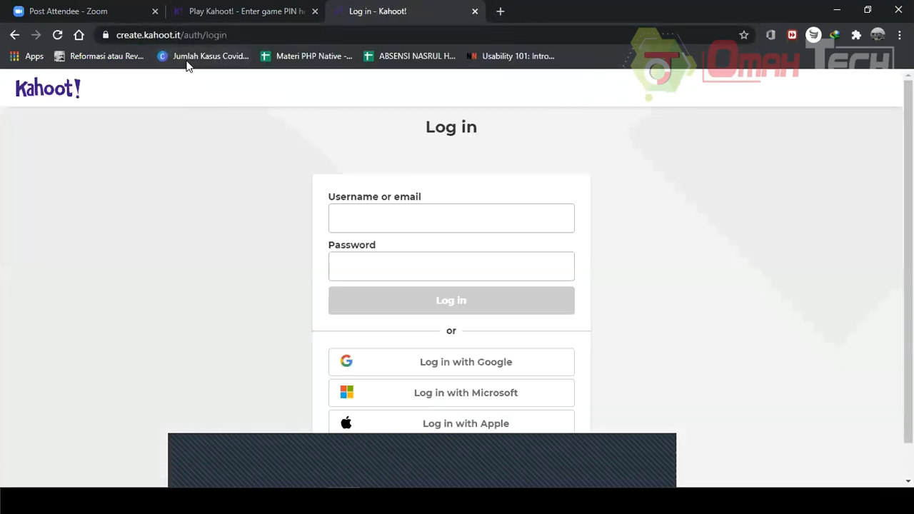
scroll(292, 237, down, 1)
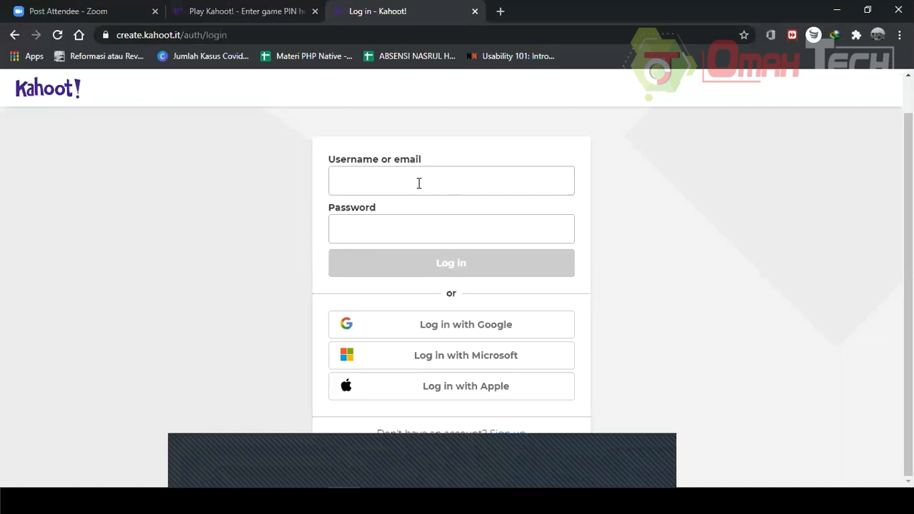
Search Google for kahoot. in a new tab and open the kahoot.com result.
click(500, 11)
text(kahoot.)
key(Return)
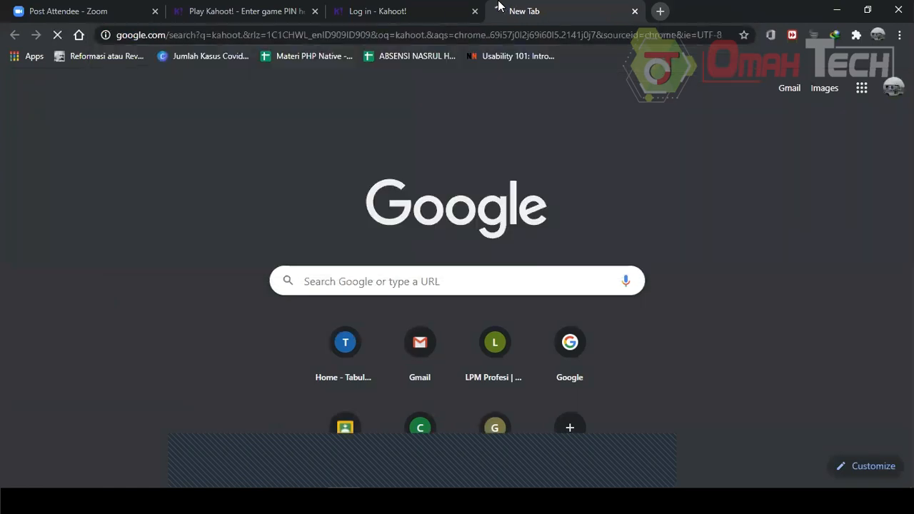
scroll(253, 245, down, 1)
click(207, 240)
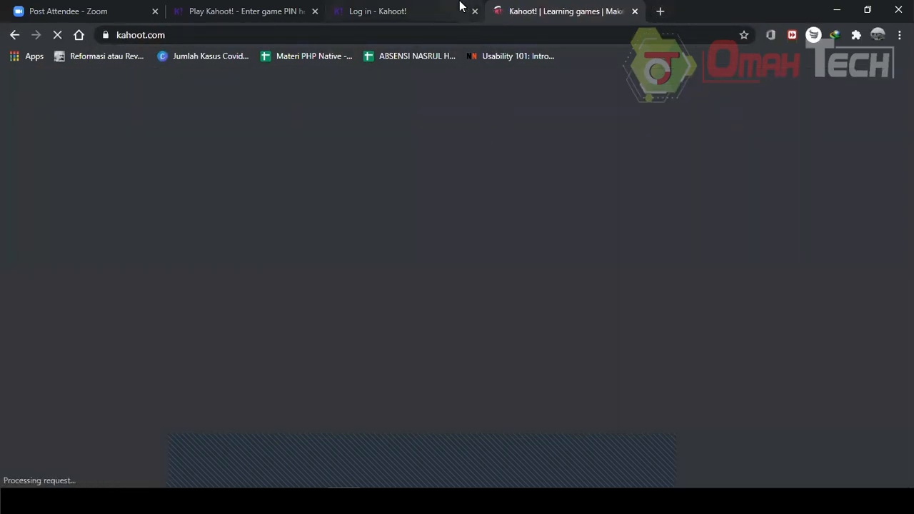
Close the Kahoot log-in tab, keeping the kahoot.com tab.
click(461, 6)
click(500, 9)
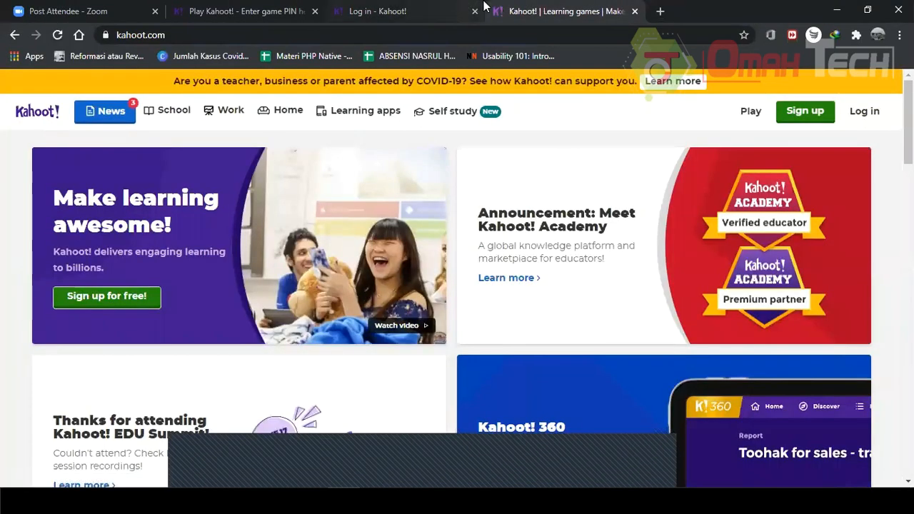
click(475, 11)
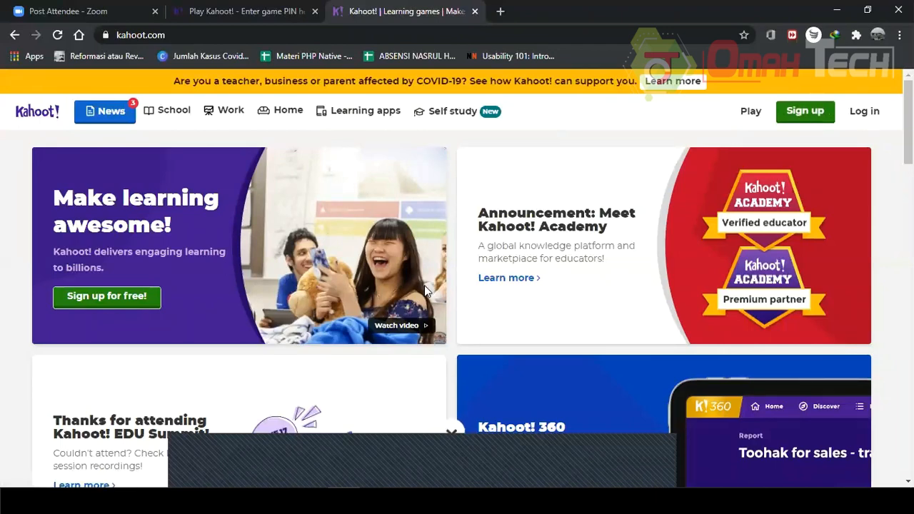
Open the Sign up page from the kahoot.com home page.
scroll(430, 289, down, 1)
scroll(429, 289, down, 1)
scroll(431, 292, up, 2)
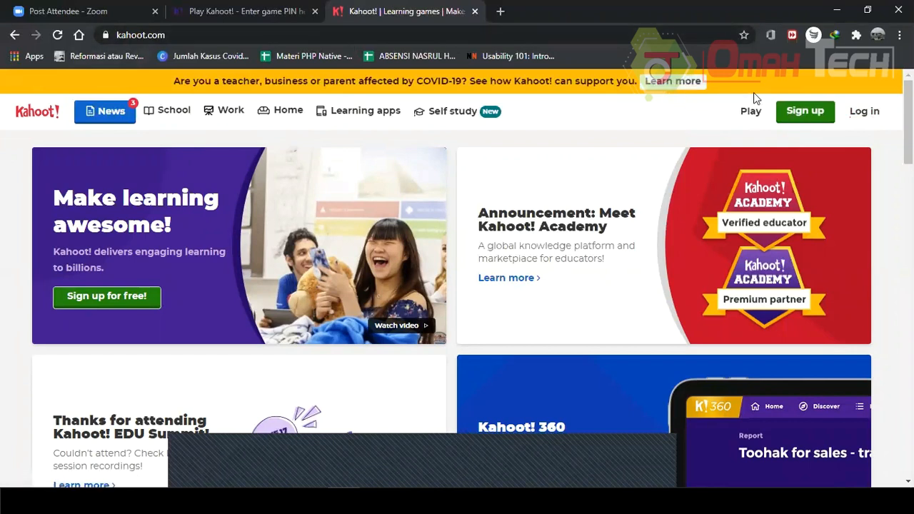
click(798, 114)
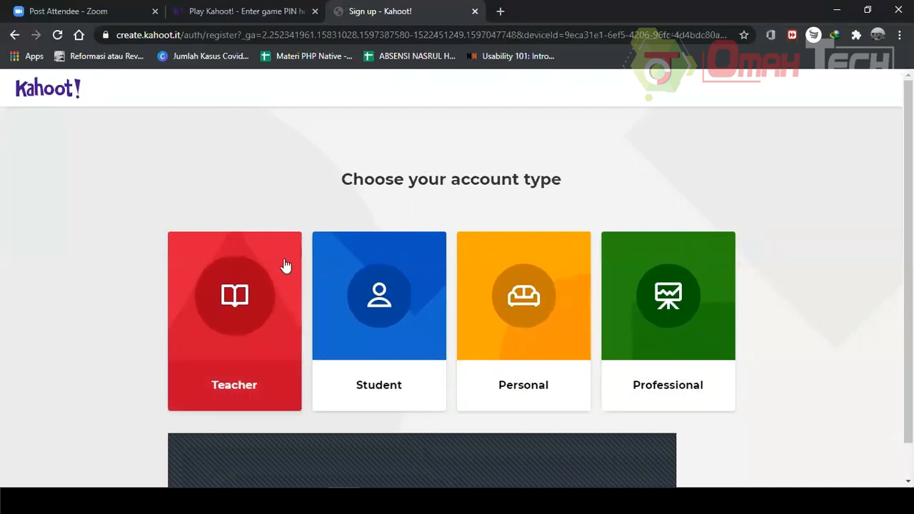
Choose the Teacher account type, then enter a date of birth and continue.
click(366, 262)
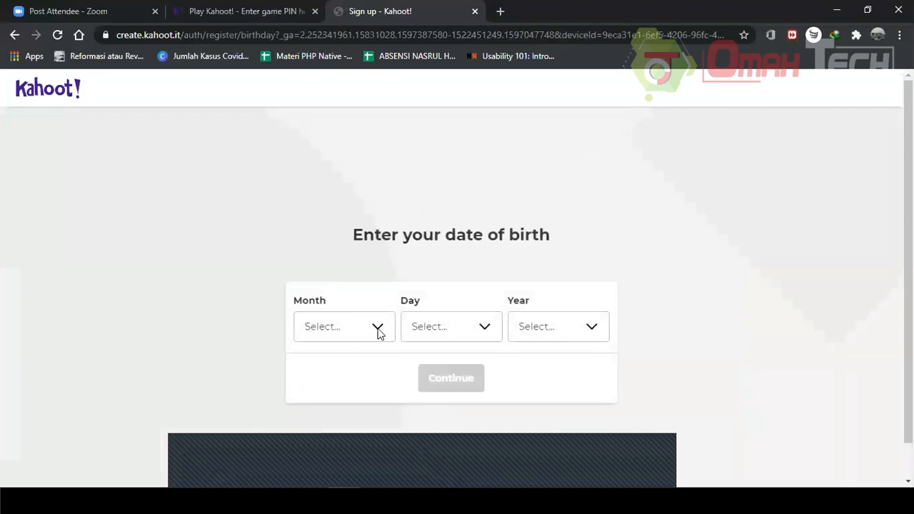
click(379, 335)
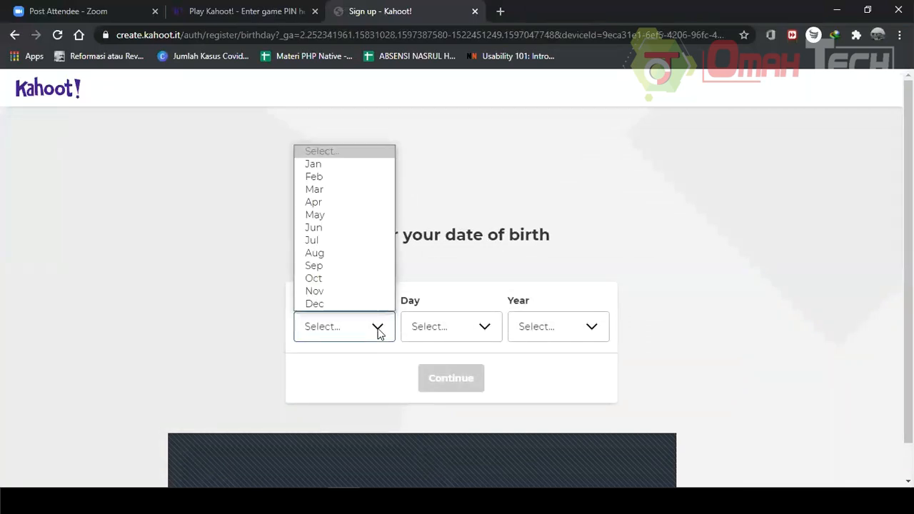
click(325, 192)
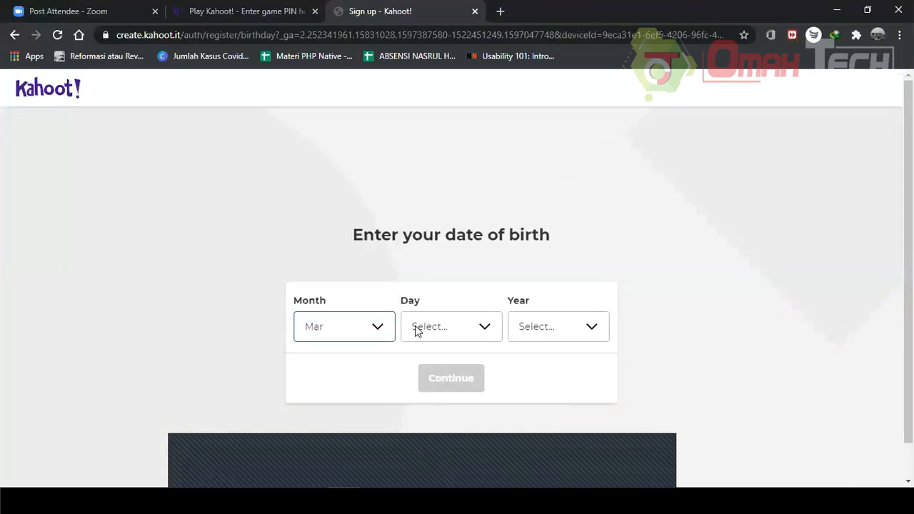
click(485, 333)
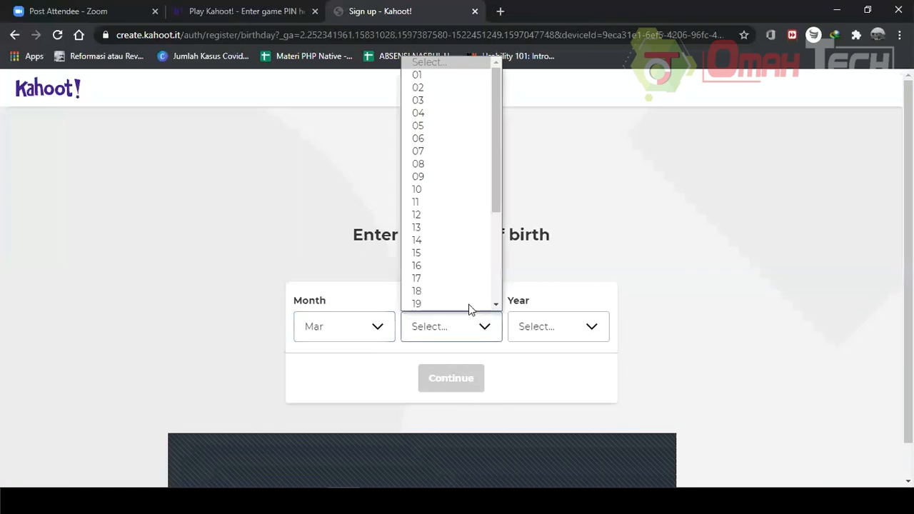
click(443, 195)
click(562, 331)
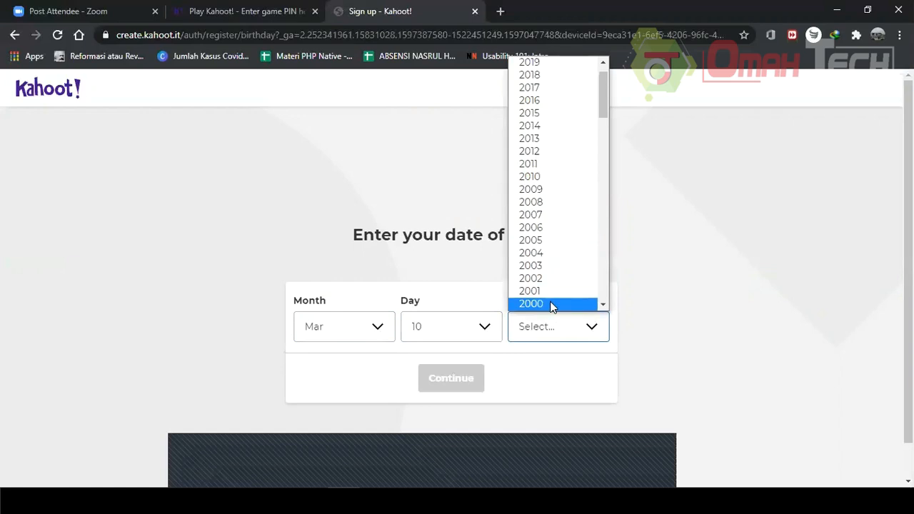
click(551, 305)
click(437, 377)
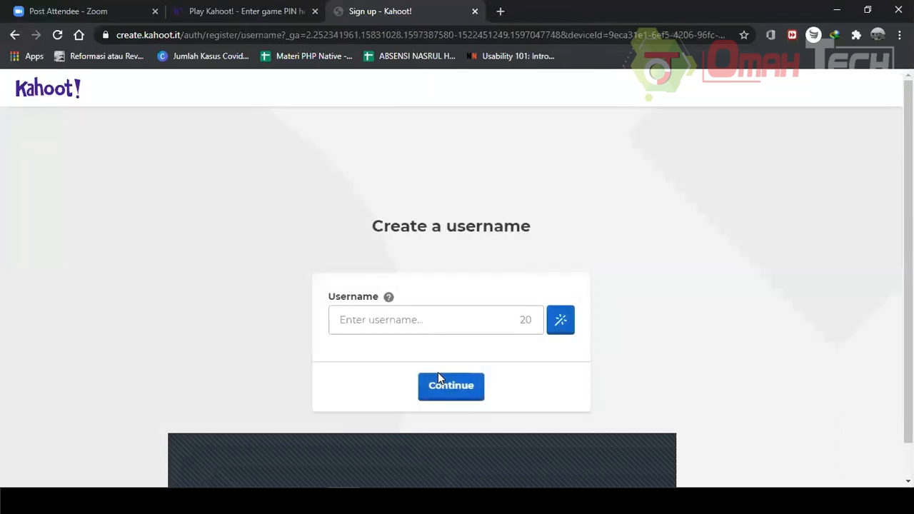
Enter the user's first name as the username and continue.
click(417, 321)
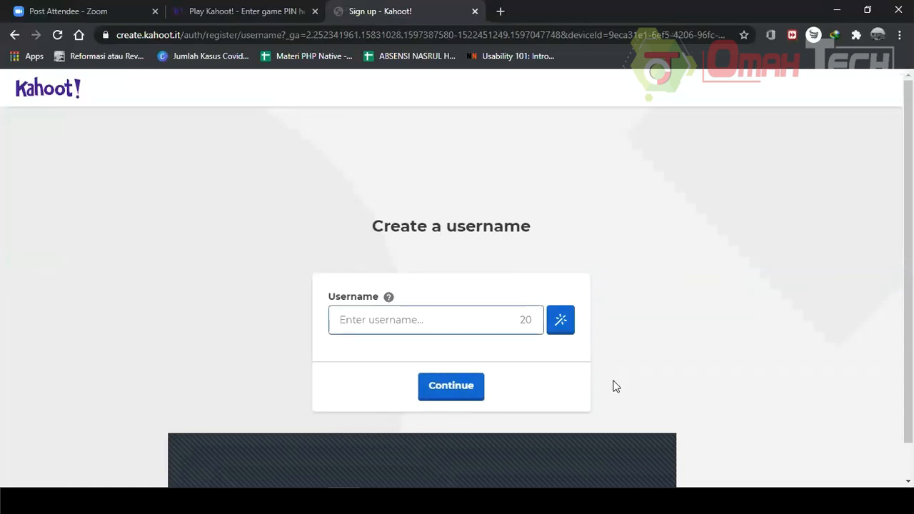
text(kahoot)
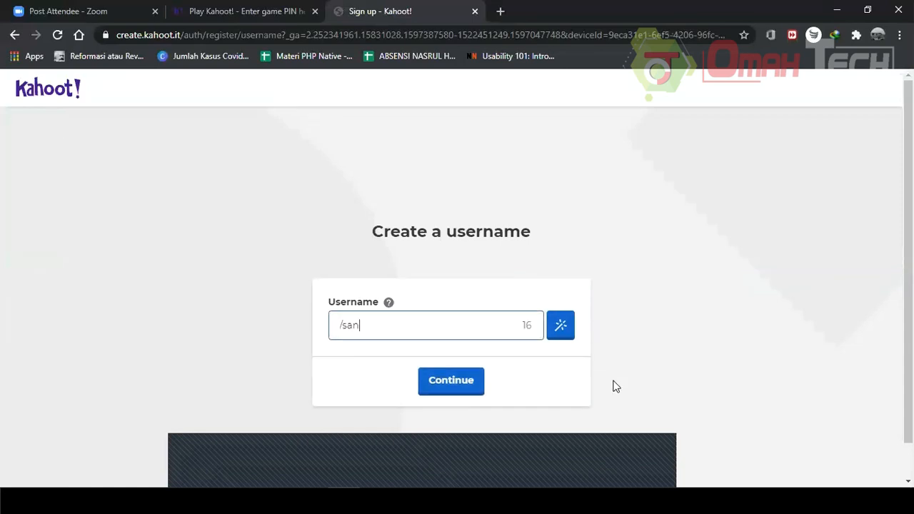
key(BackSpace)
key(BackSpace)
key(BackSpace)
key(BackSpace)
key(BackSpace)
key(BackSpace)
text(S)
key(BackSpace)
click(425, 377)
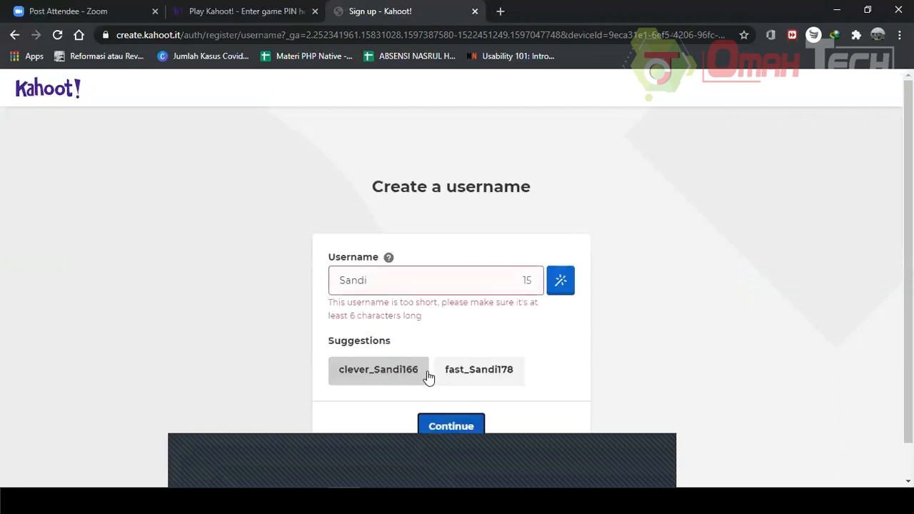
Extend the username with the user's surname and continue.
click(420, 286)
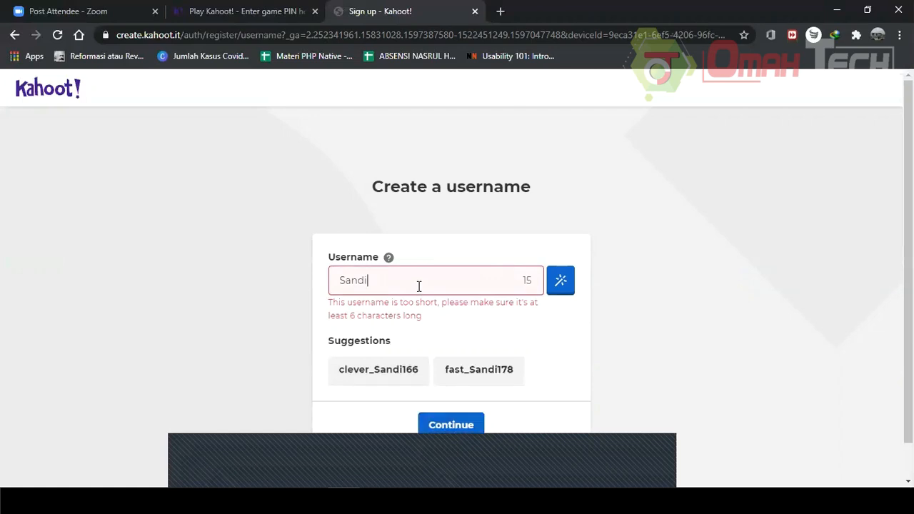
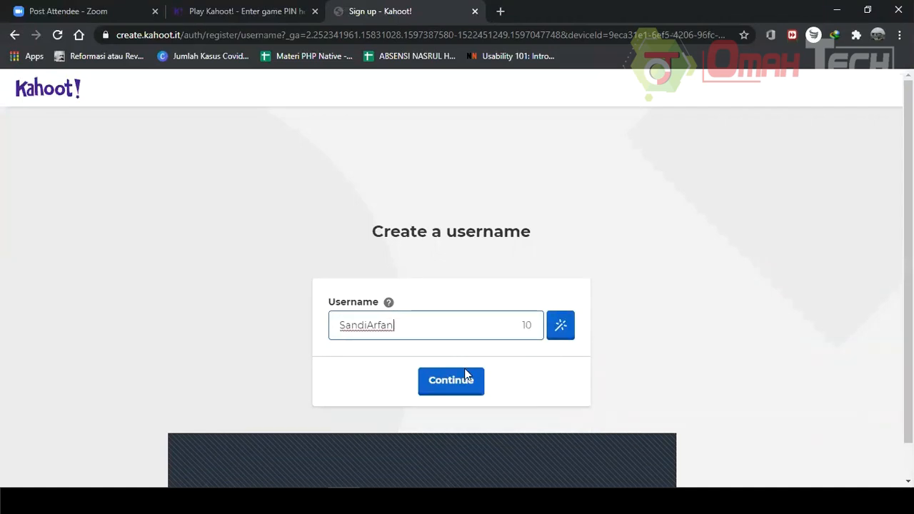
click(452, 385)
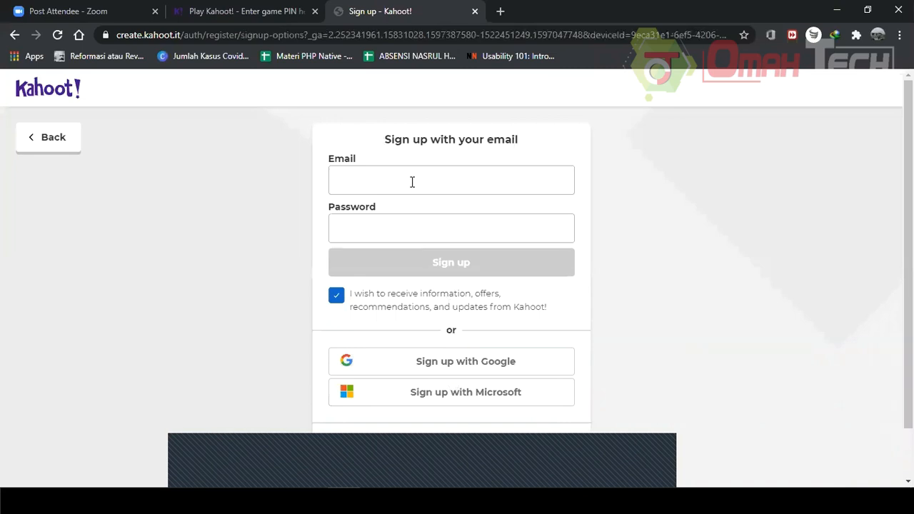
Fill in the sign-up e-mail address with the user's Gmail address.
click(412, 181)
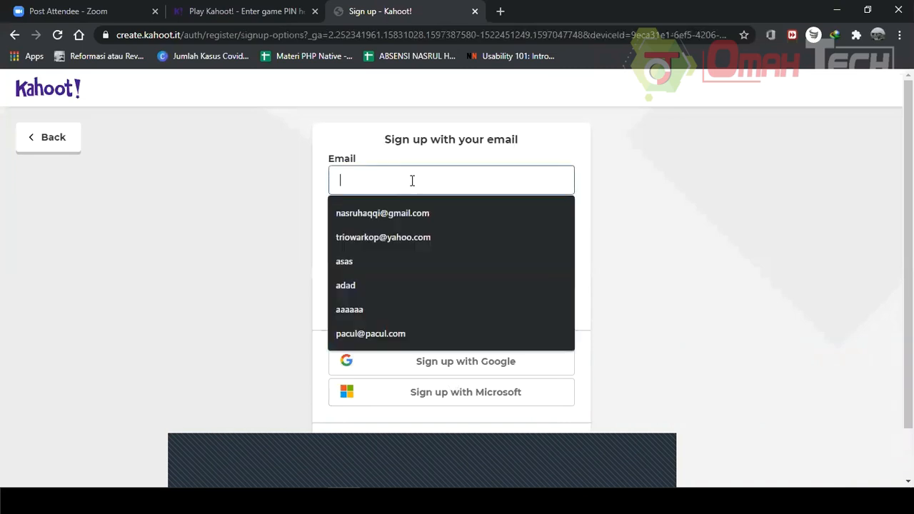
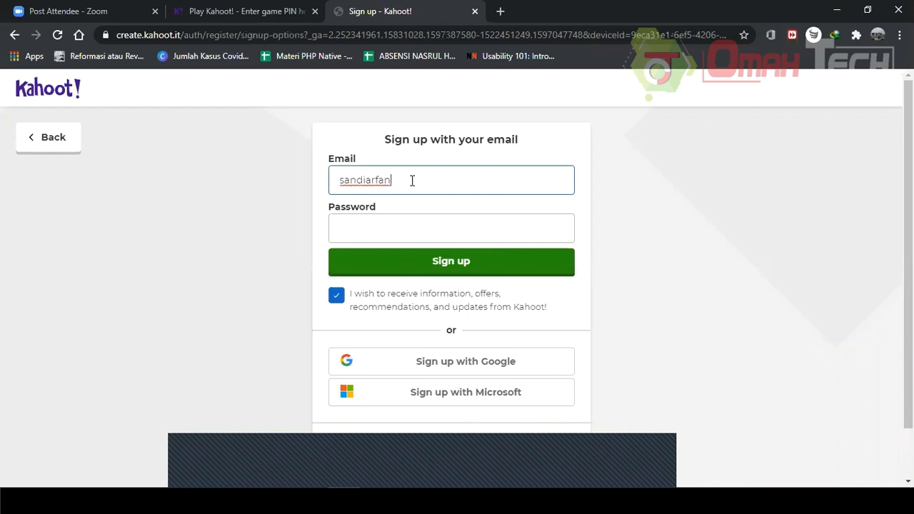
key(Tab)
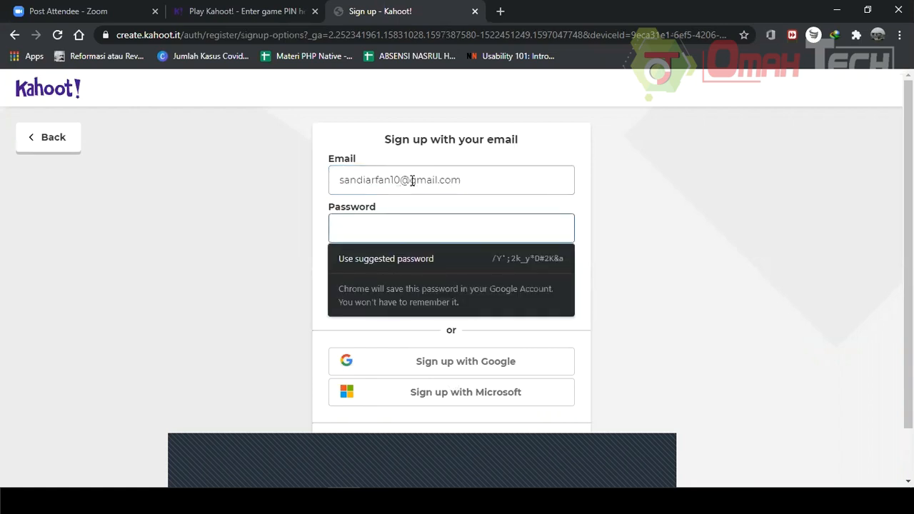
Enter the account password, sign up, and decline saving the password in the browser.
text(••••••)
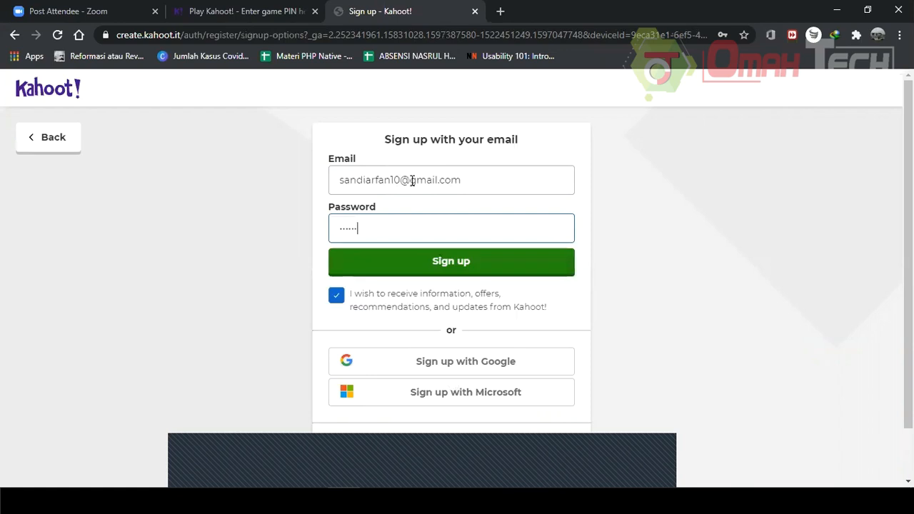
key(BackSpace)
key(BackSpace)
key(BackSpace)
key(BackSpace)
key(BackSpace)
key(BackSpace)
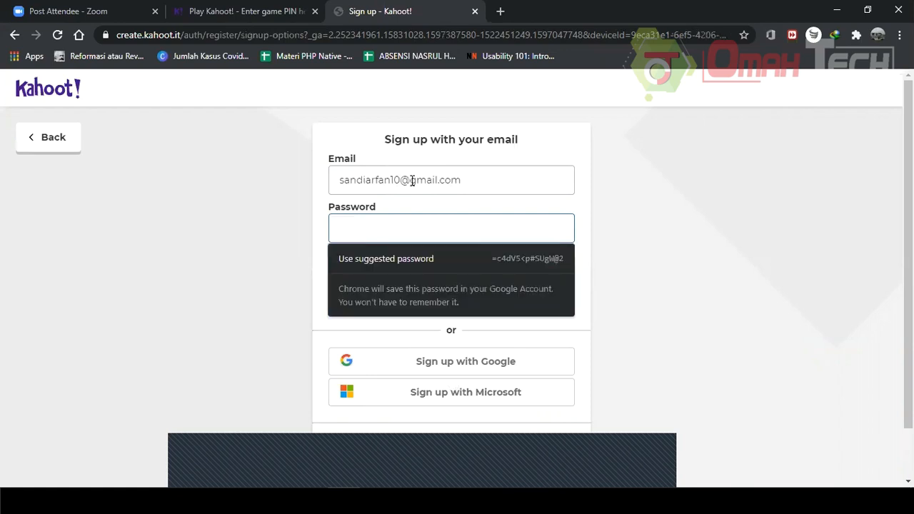
text(••••••)
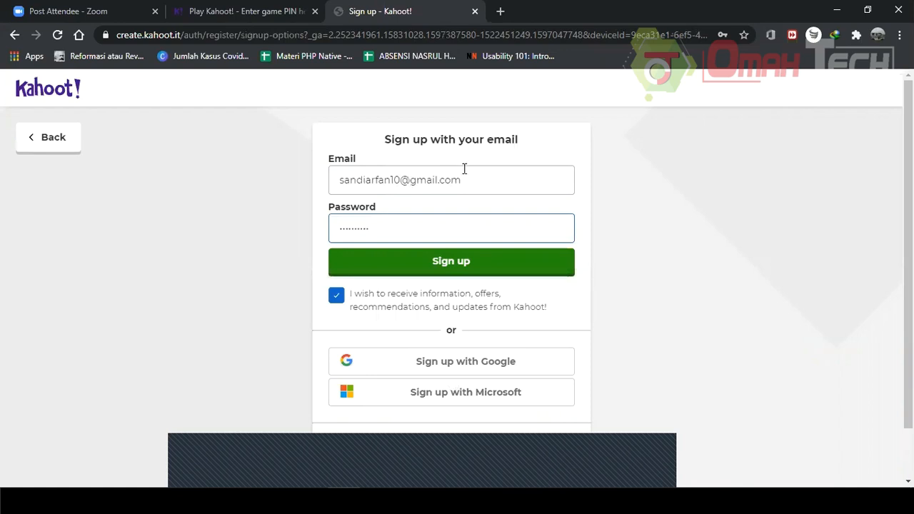
click(365, 266)
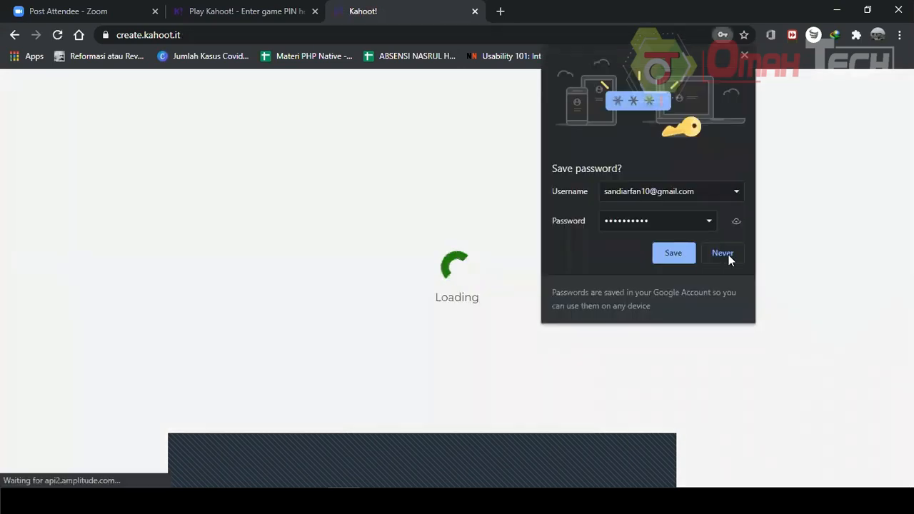
click(729, 256)
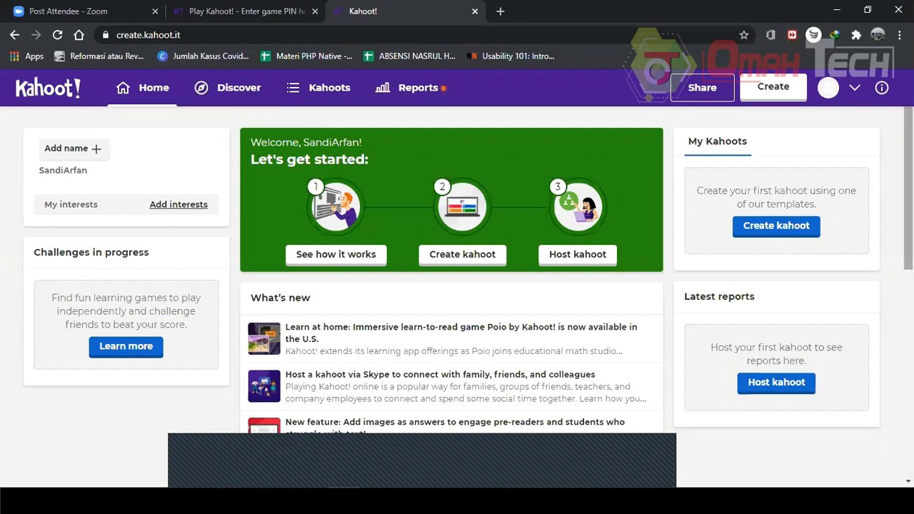
Browse the Discover page of public kahoots.
click(46, 92)
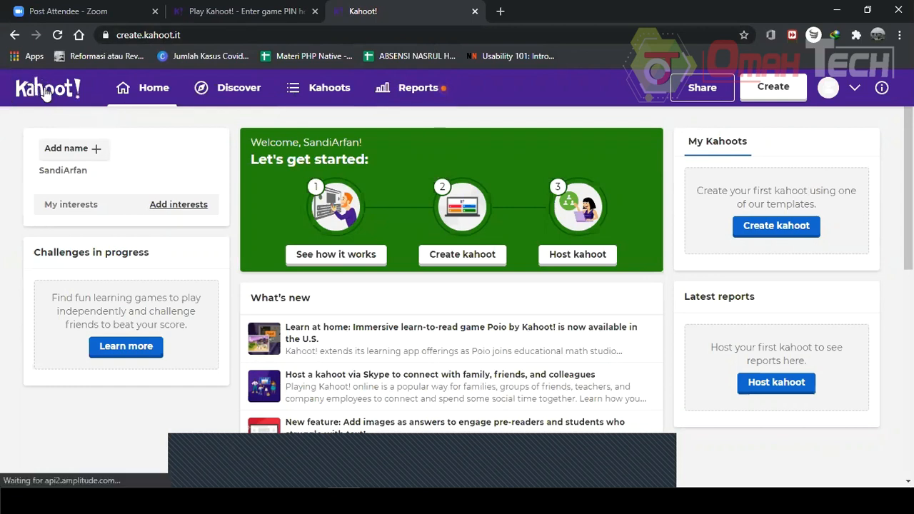
click(241, 98)
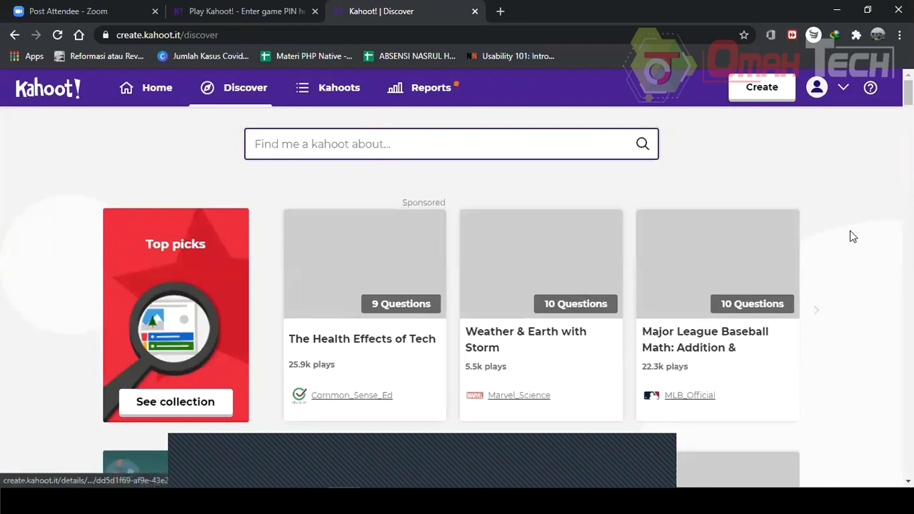
scroll(854, 237, down, 1)
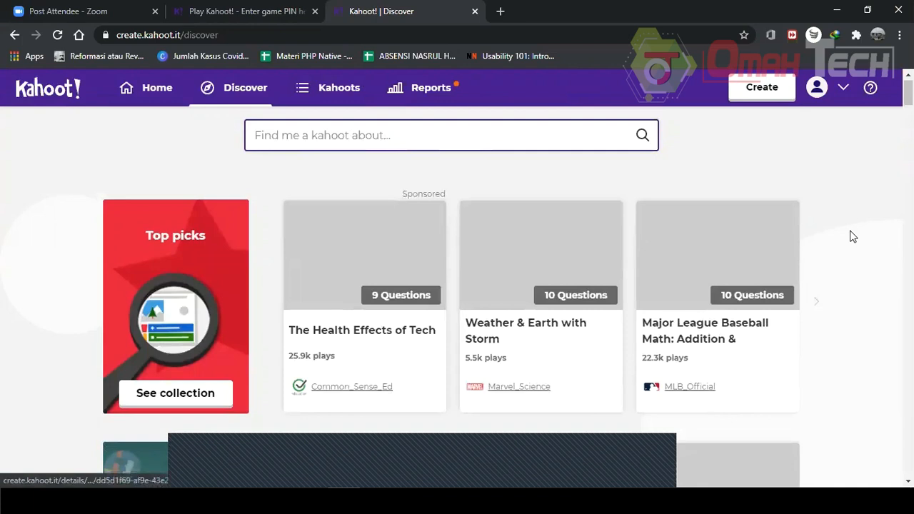
scroll(853, 236, down, 3)
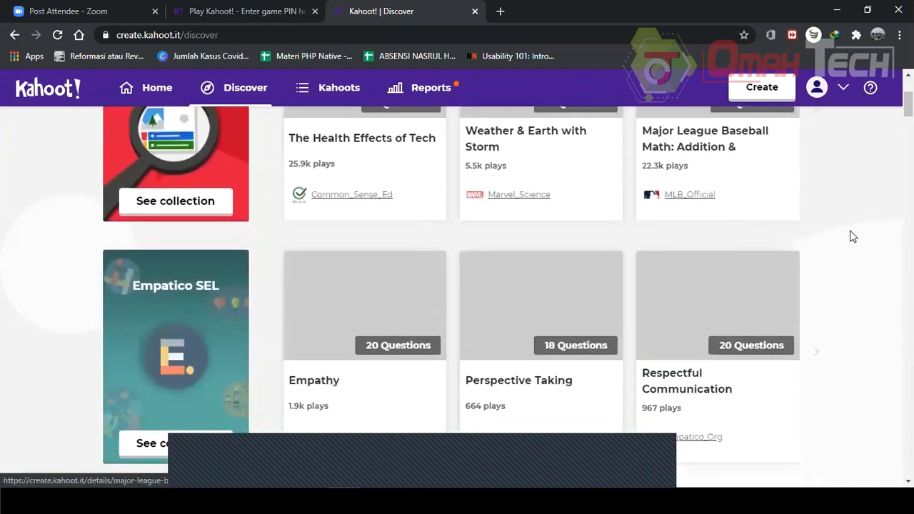
scroll(829, 235, down, 4)
View the My Kahoots list and the Reports page.
click(353, 96)
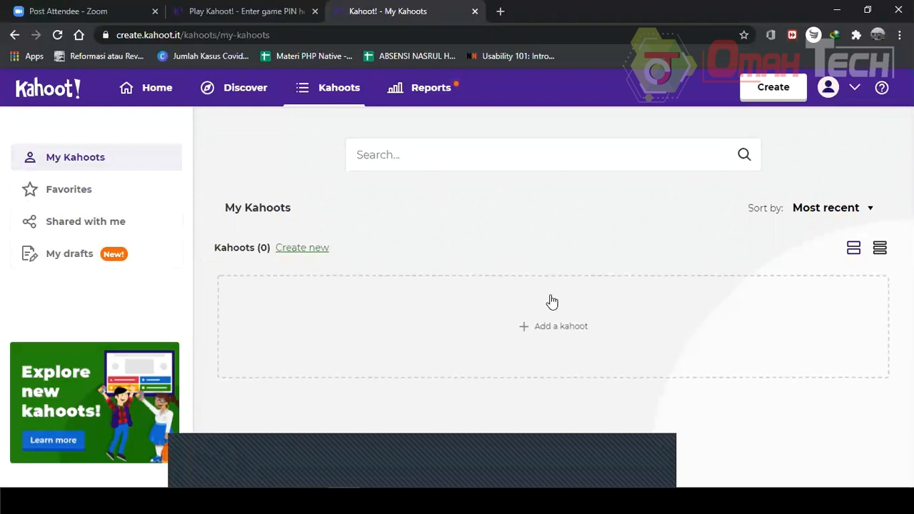
click(421, 95)
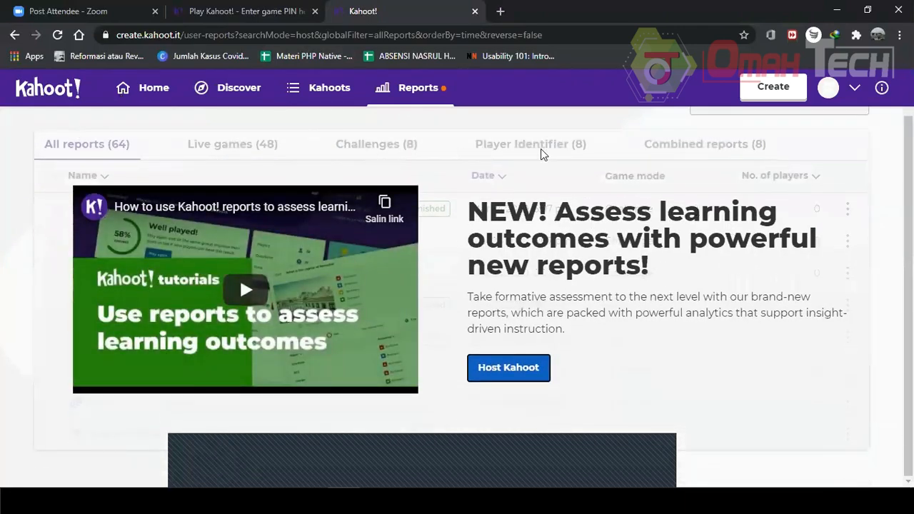
scroll(443, 249, up, 1)
scroll(573, 259, down, 1)
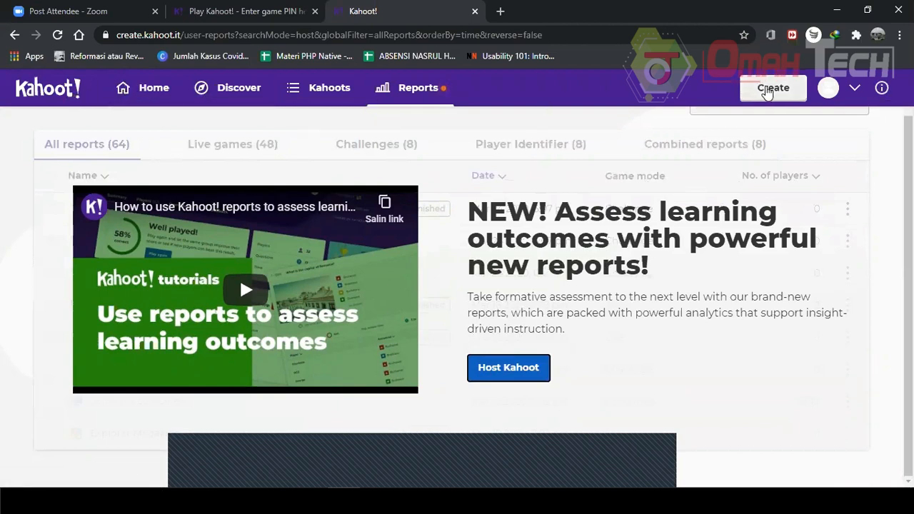
Open the kahoot creator and exit back to the home page.
click(767, 93)
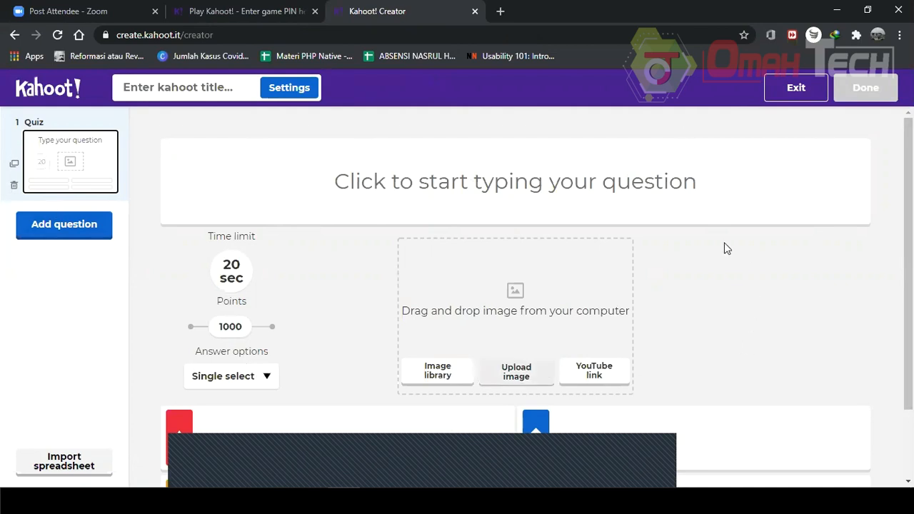
click(785, 87)
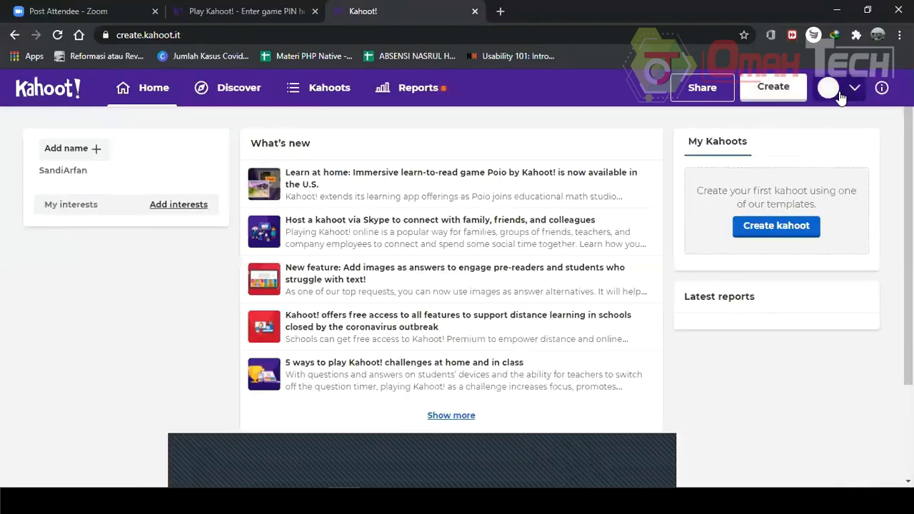
Open the account menu and the help menu to view their options.
click(840, 95)
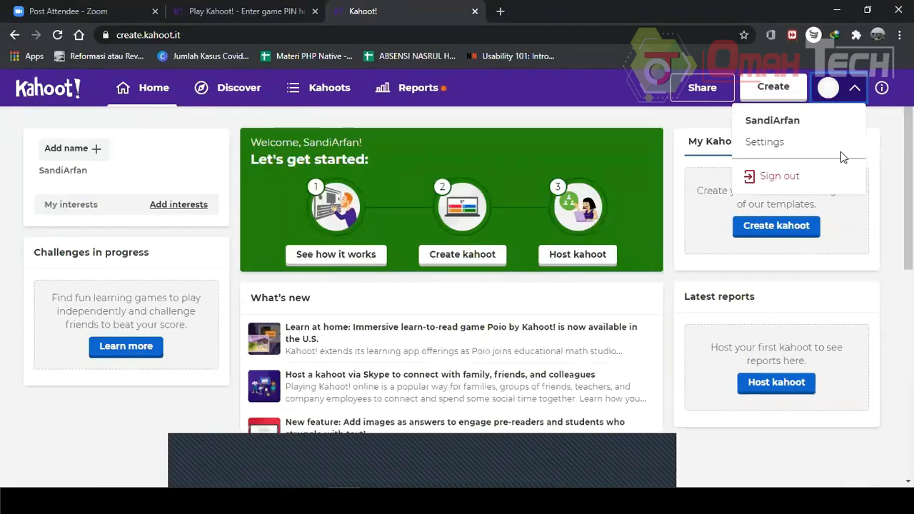
click(880, 87)
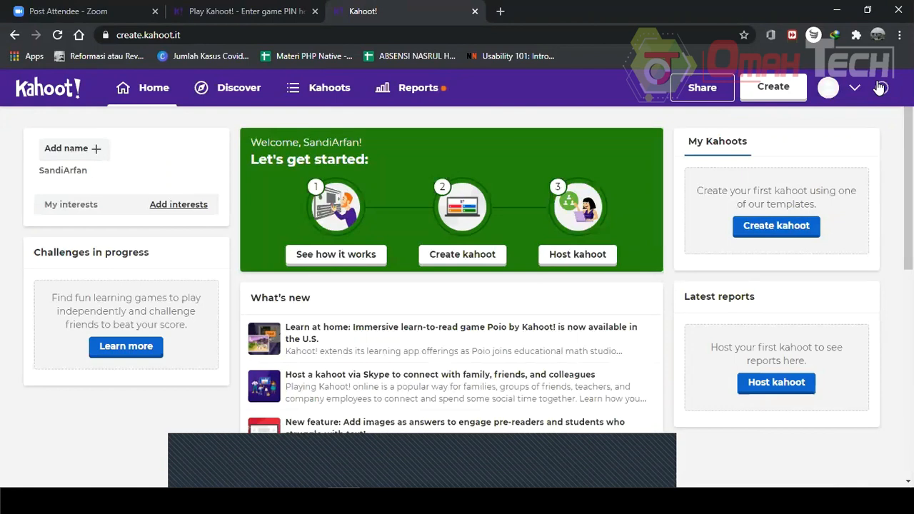
click(881, 87)
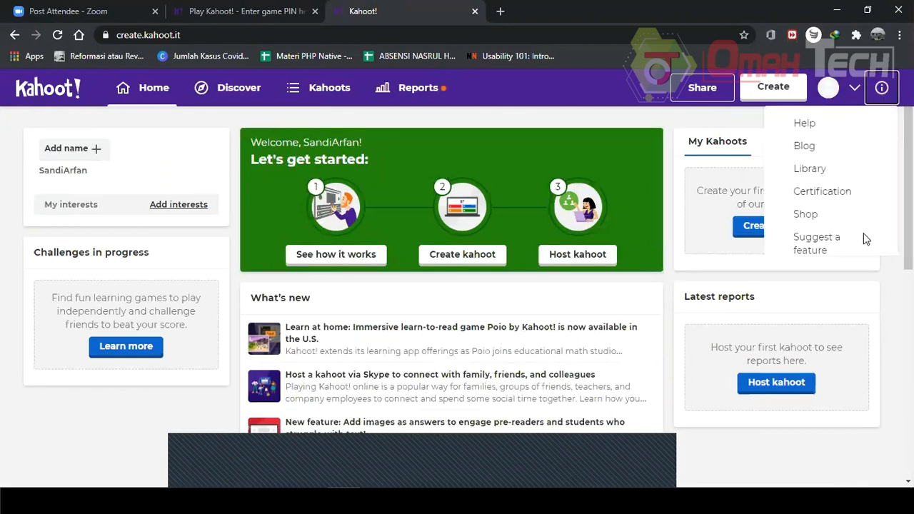
click(849, 287)
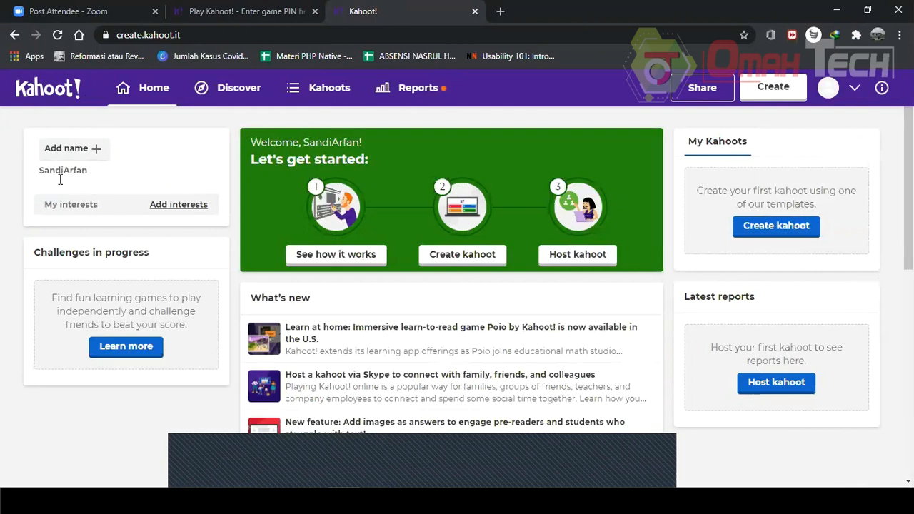
Open and close the name editor, then open the interests editor.
click(92, 157)
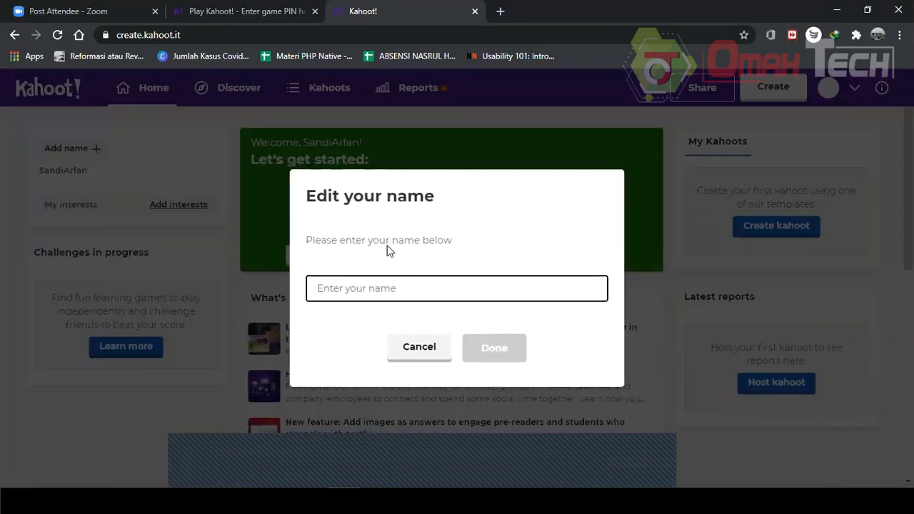
click(224, 164)
click(193, 208)
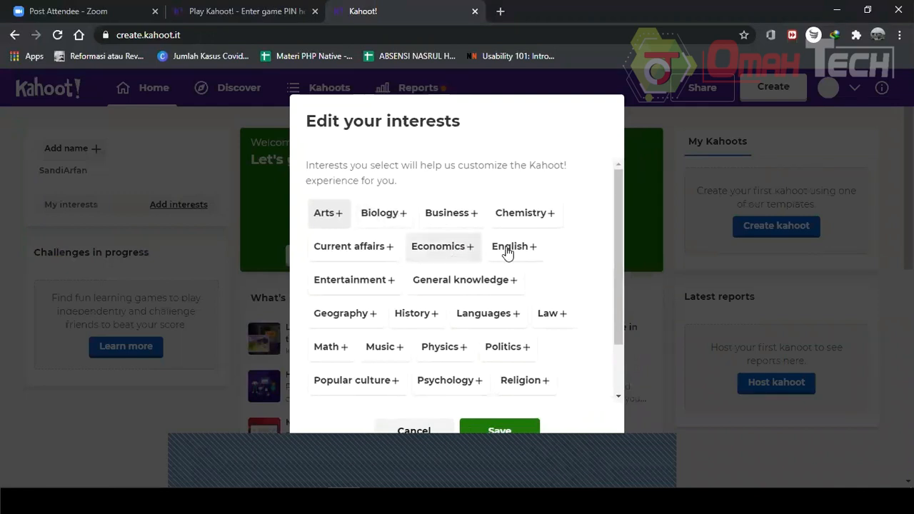
Add Biology to your interests and save the selection.
click(396, 216)
click(490, 431)
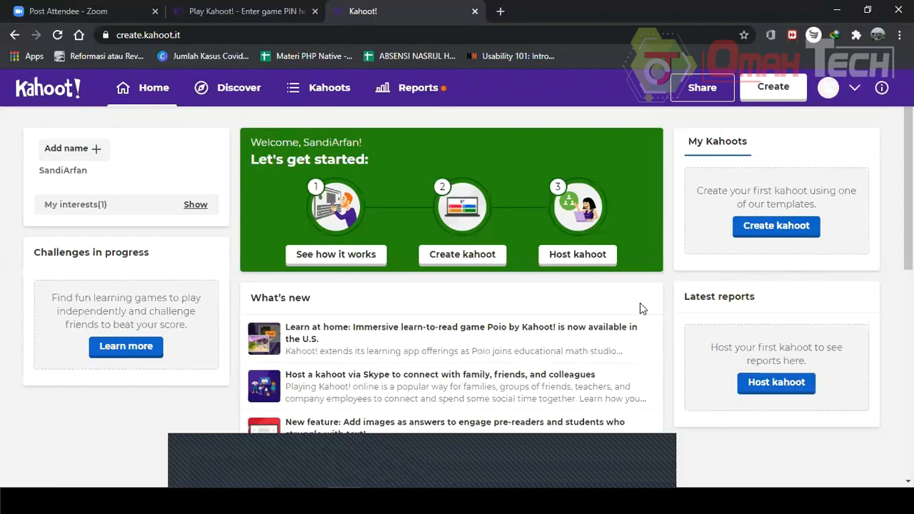
Launch the See how it works demo game from the home page's getting-started panel.
scroll(592, 245, down, 7)
scroll(421, 255, up, 3)
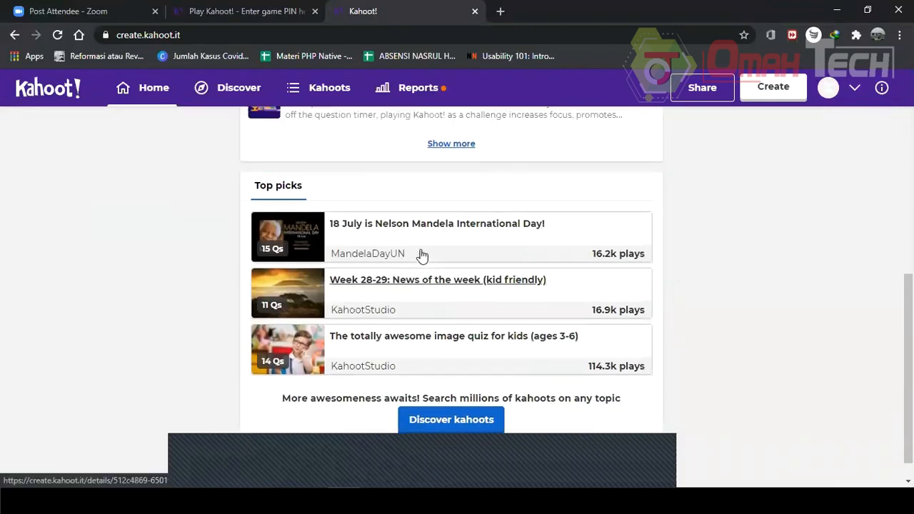
scroll(431, 261, down, 4)
scroll(432, 261, up, 1)
scroll(432, 262, up, 10)
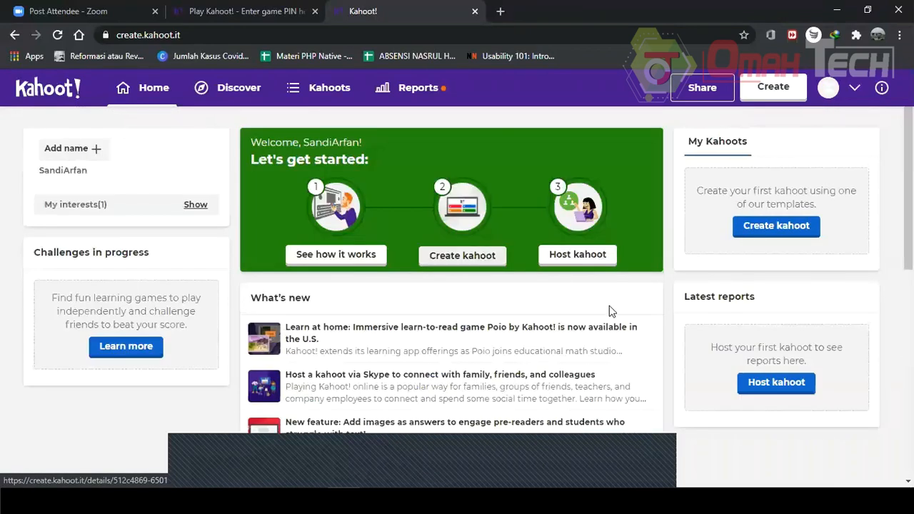
click(314, 259)
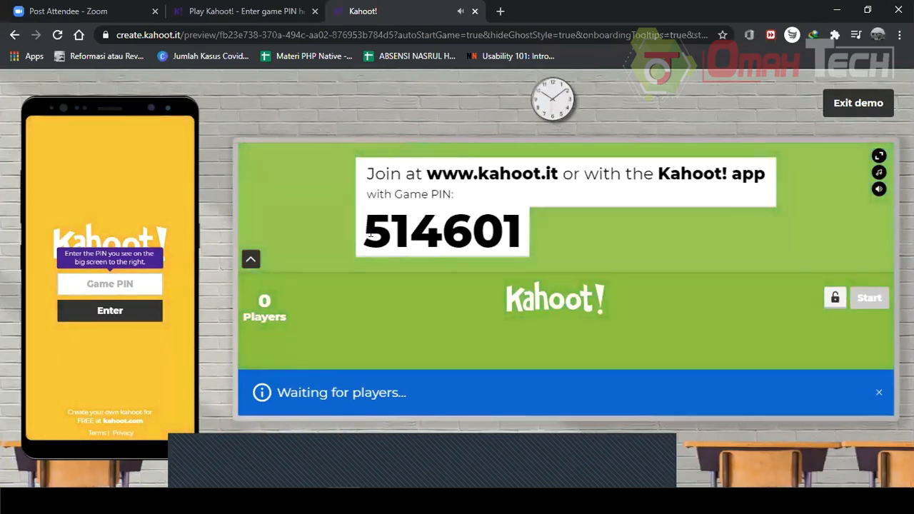
Enter the game PIN shown on the big screen into the demo phone and submit it.
drag(365, 230, 524, 239)
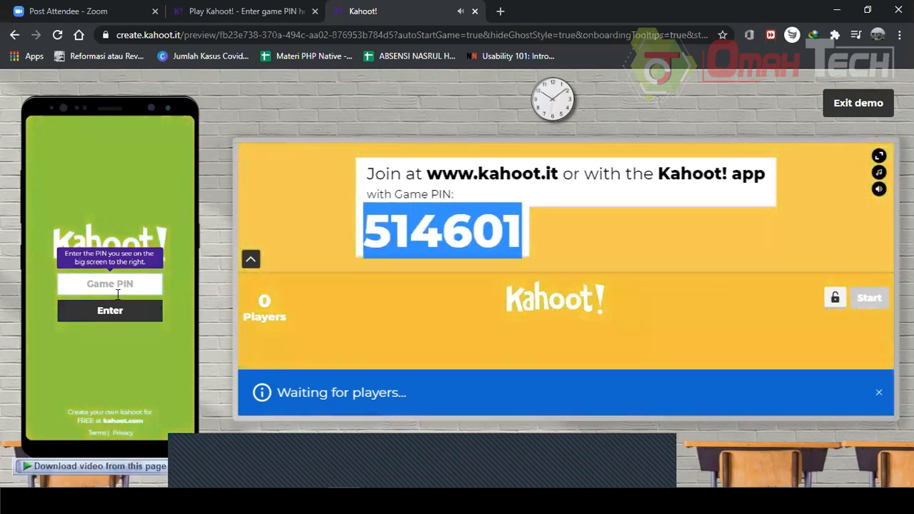
click(130, 284)
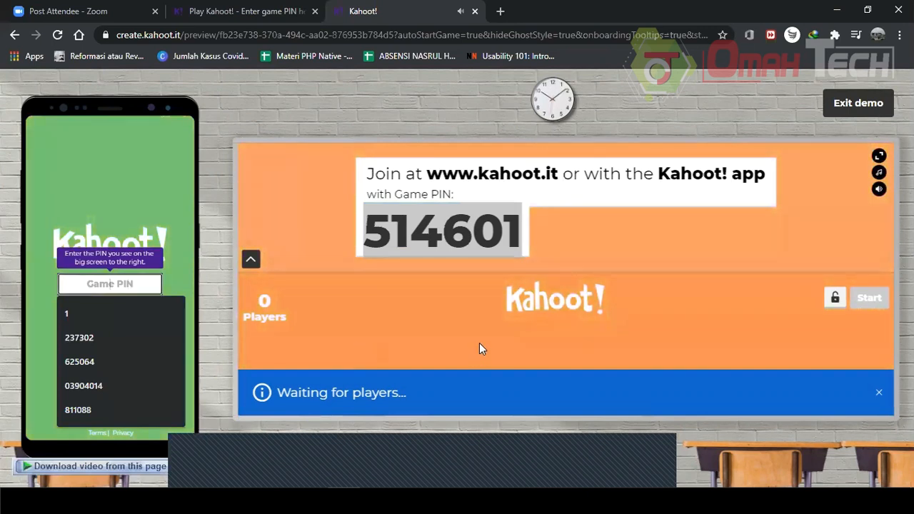
click(477, 296)
click(108, 285)
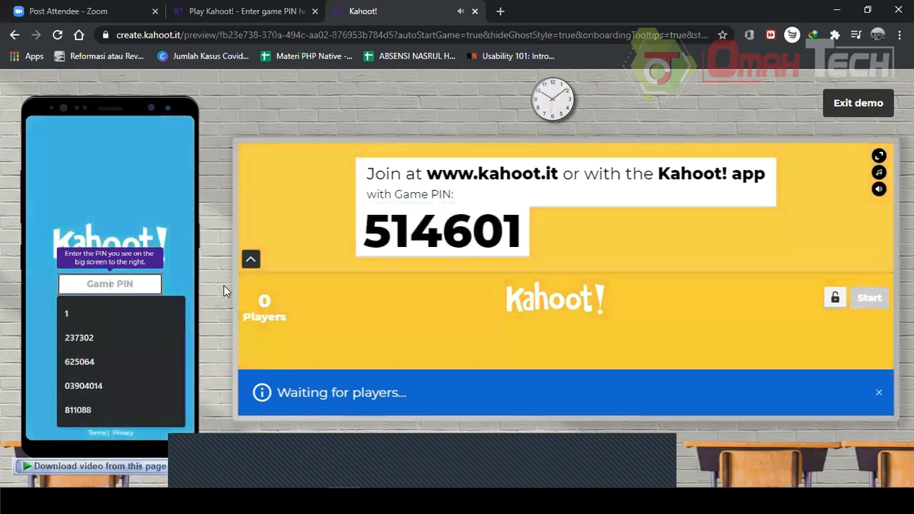
text(514)
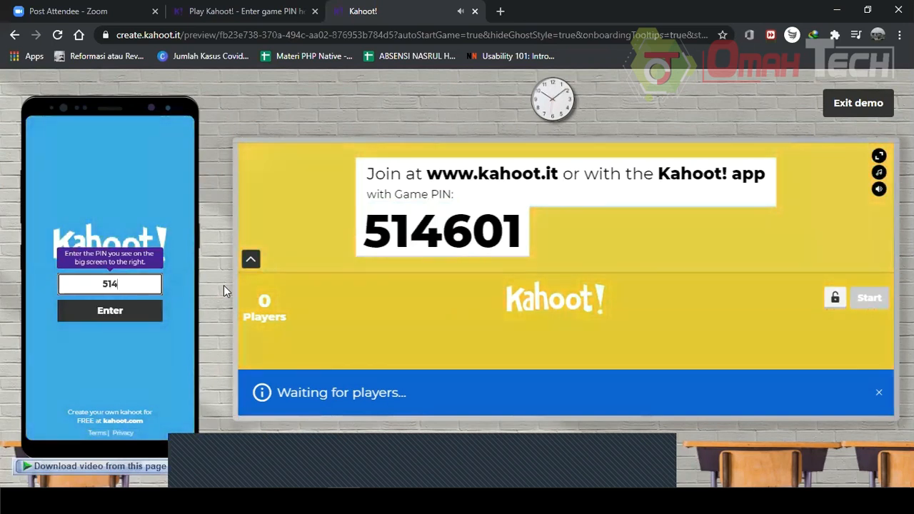
text(601)
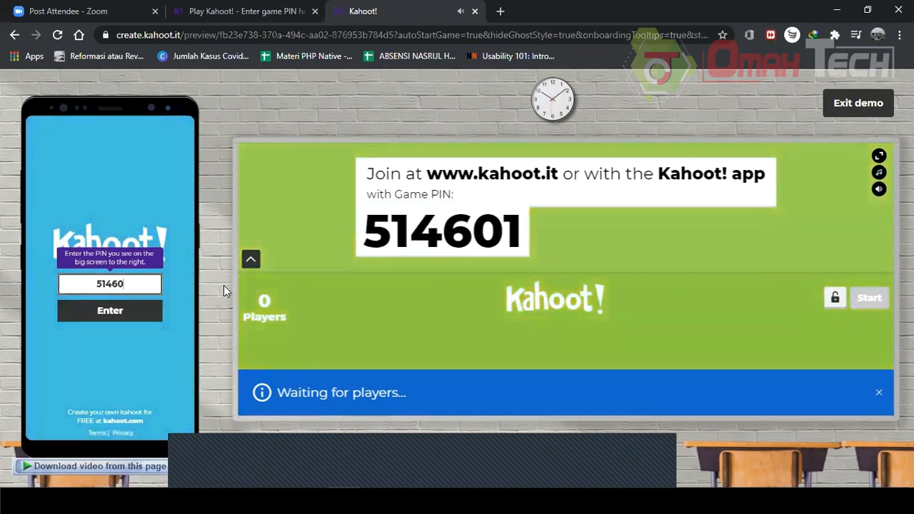
click(109, 312)
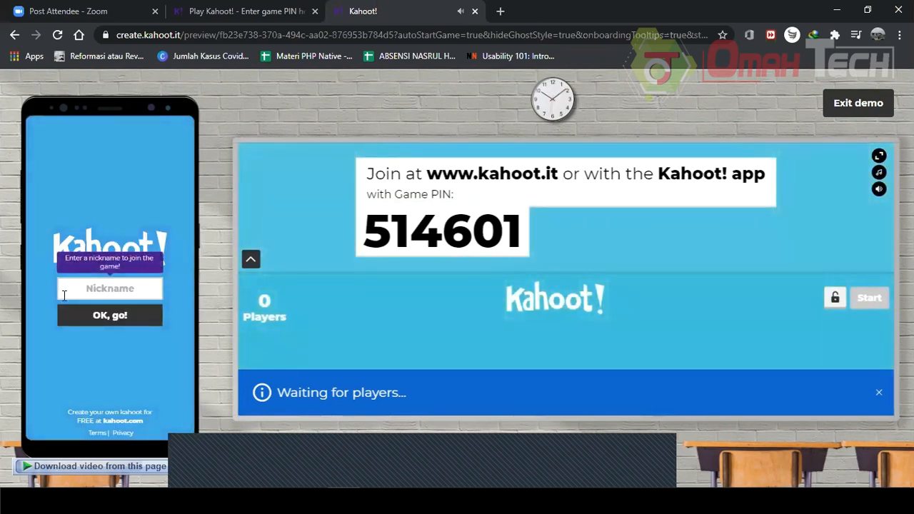
Join the game on the demo phone using your first name as the nickname.
click(93, 288)
text(Sandi)
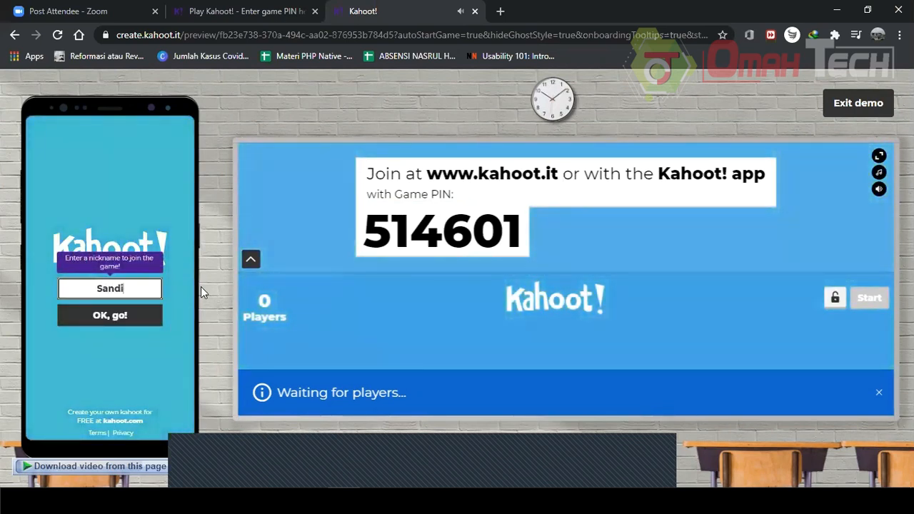
click(127, 319)
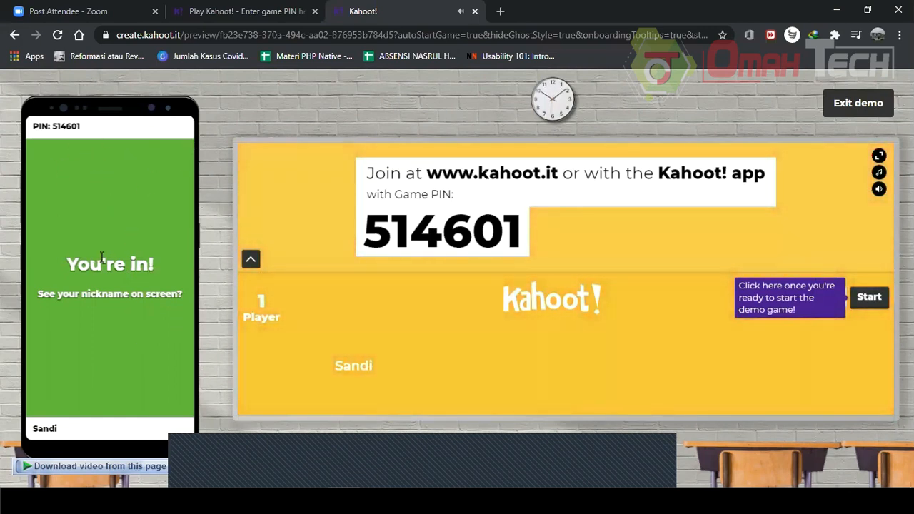
Start the demo game, answer the strawberry question with the diamond option, and continue past the scoreboard.
click(870, 306)
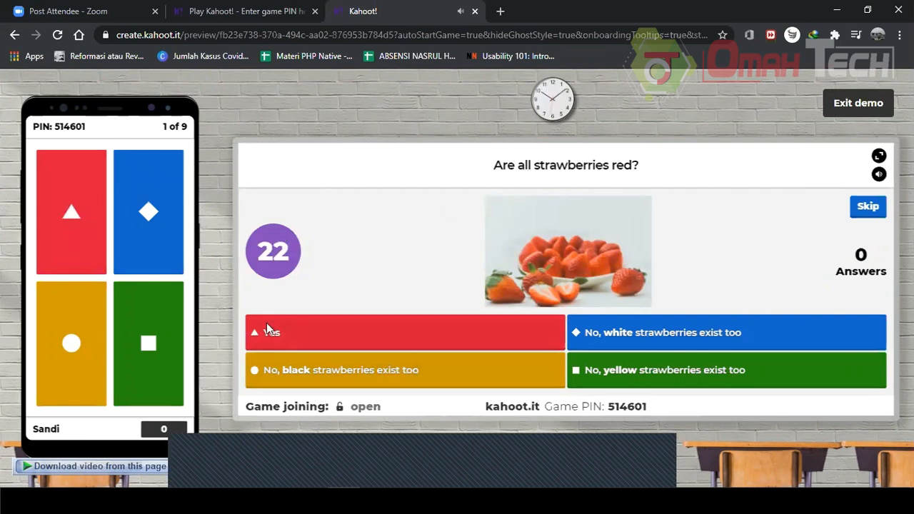
click(165, 223)
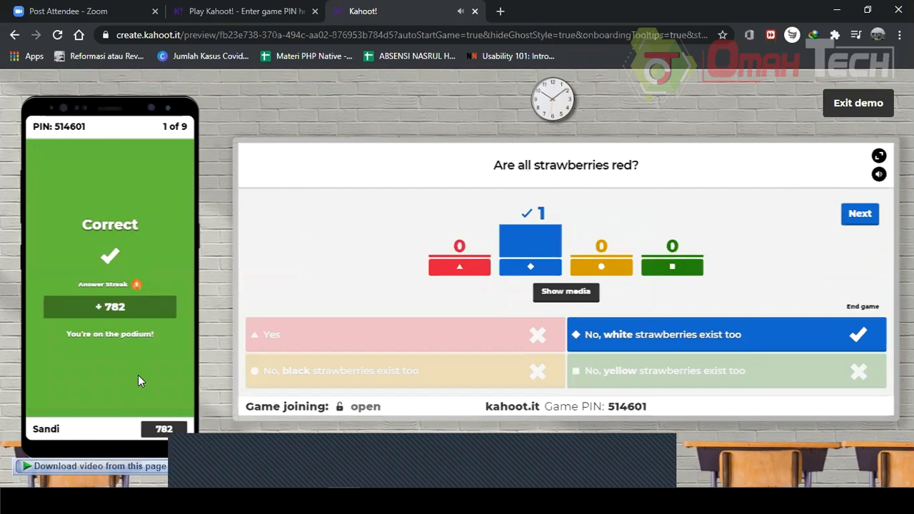
click(857, 215)
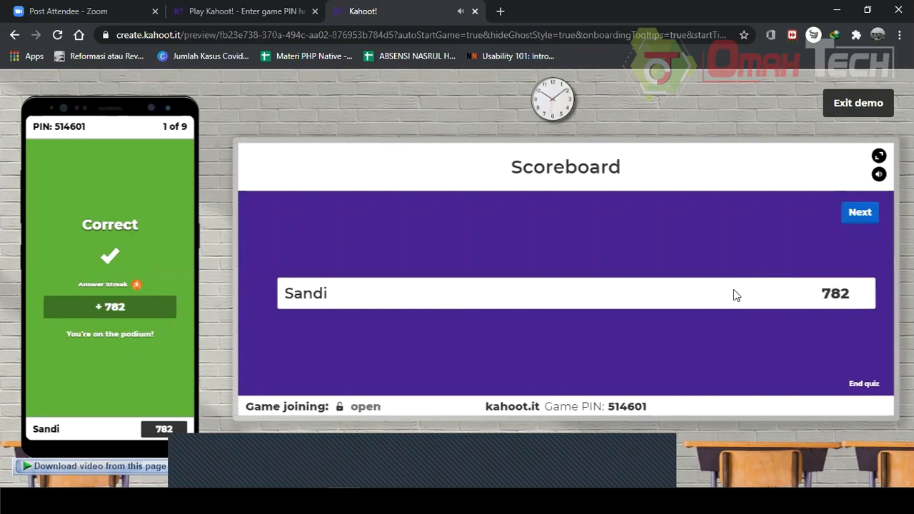
click(857, 217)
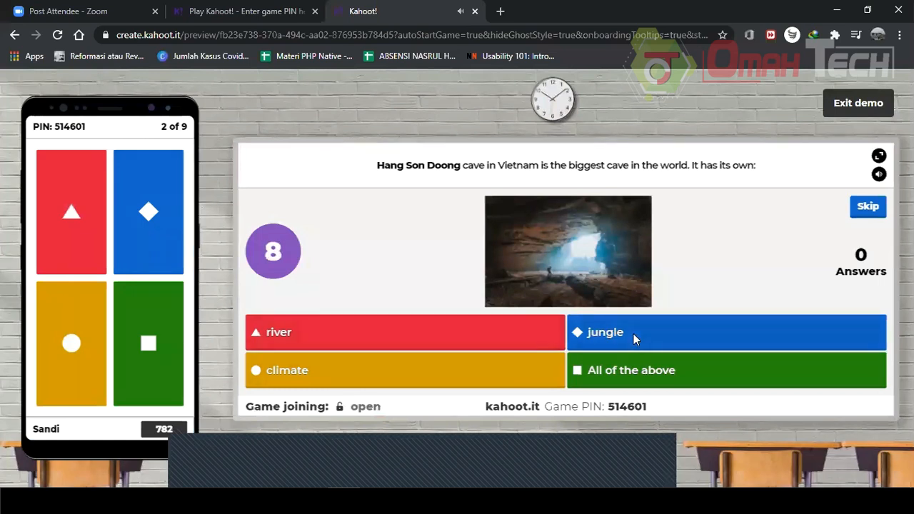
Answer the cave question with the diamond option and continue past the scoreboard to the next question.
click(150, 207)
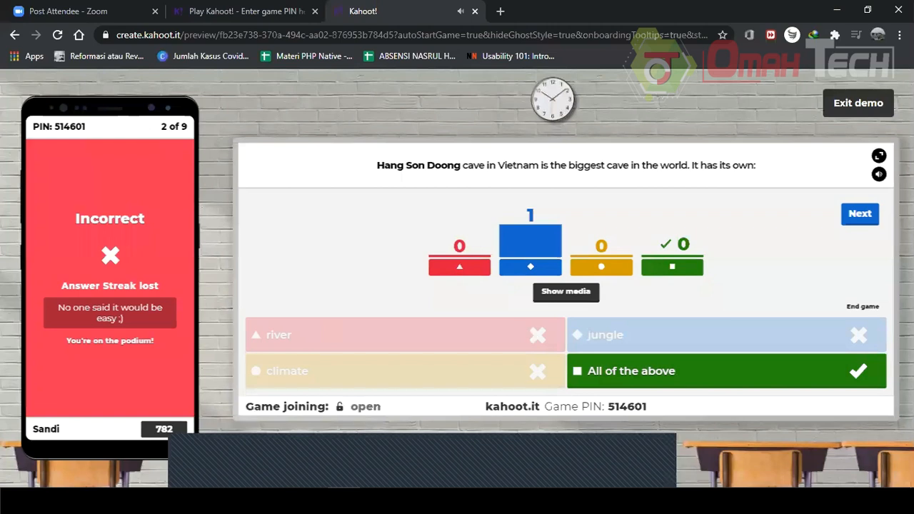
click(866, 215)
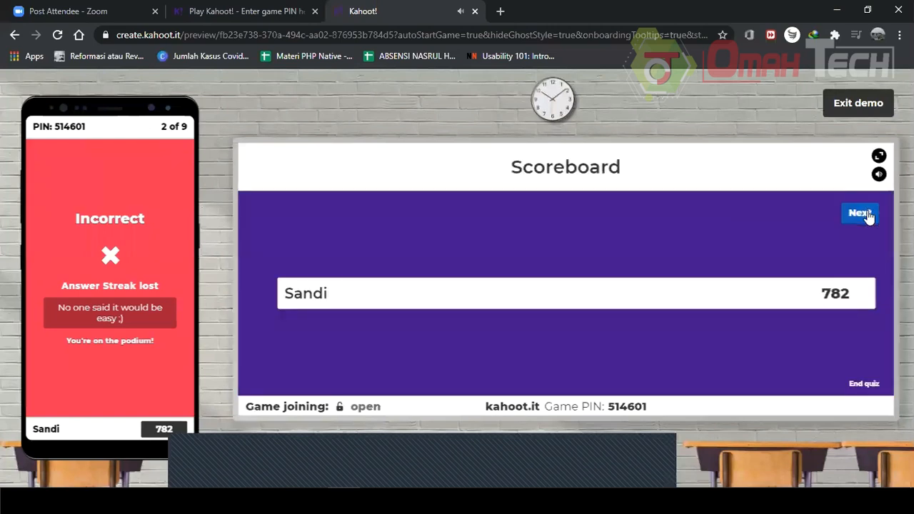
click(866, 215)
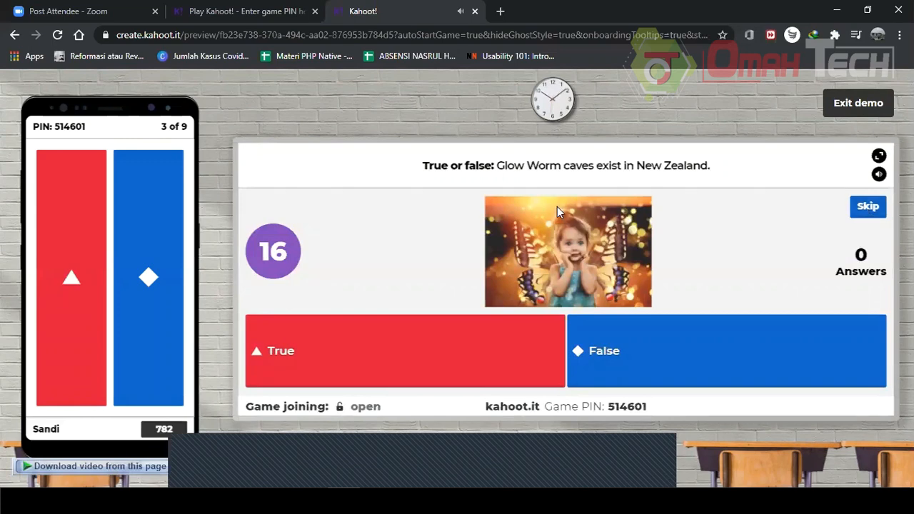
Answer the glow worm question with False, then exit the demo and confirm leaving the page.
click(120, 266)
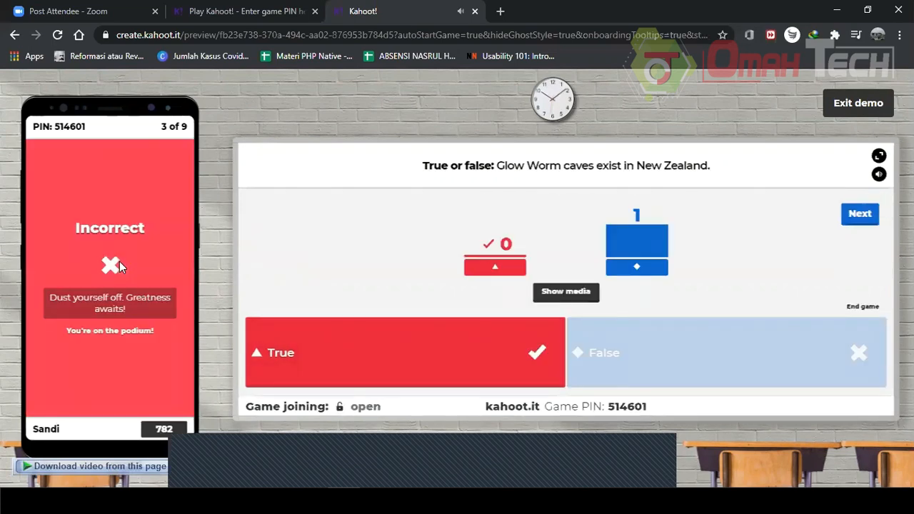
click(866, 102)
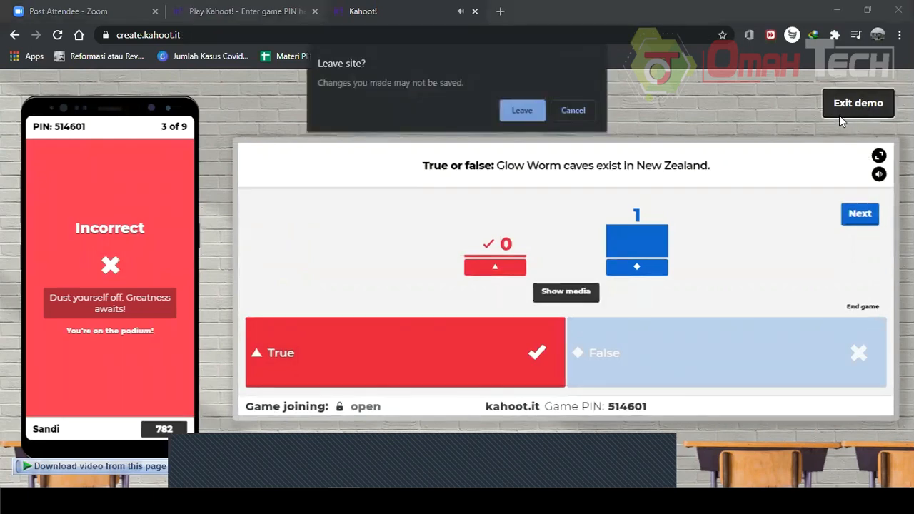
click(537, 112)
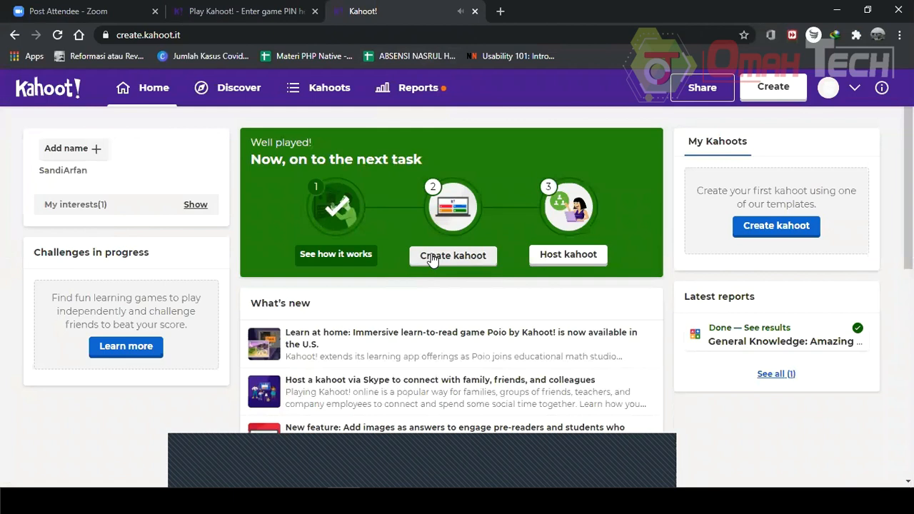
Open the kahoot creator from the home page's Create kahoot task.
click(433, 257)
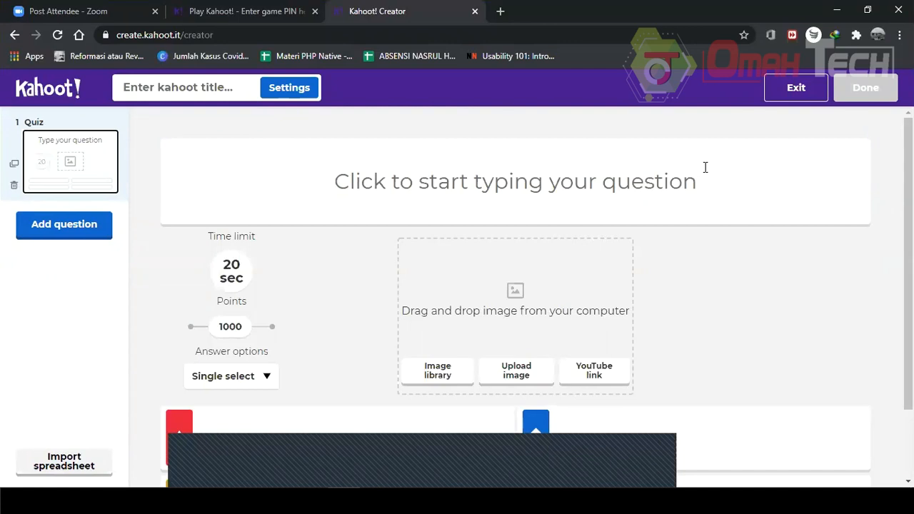
scroll(720, 178, down, 1)
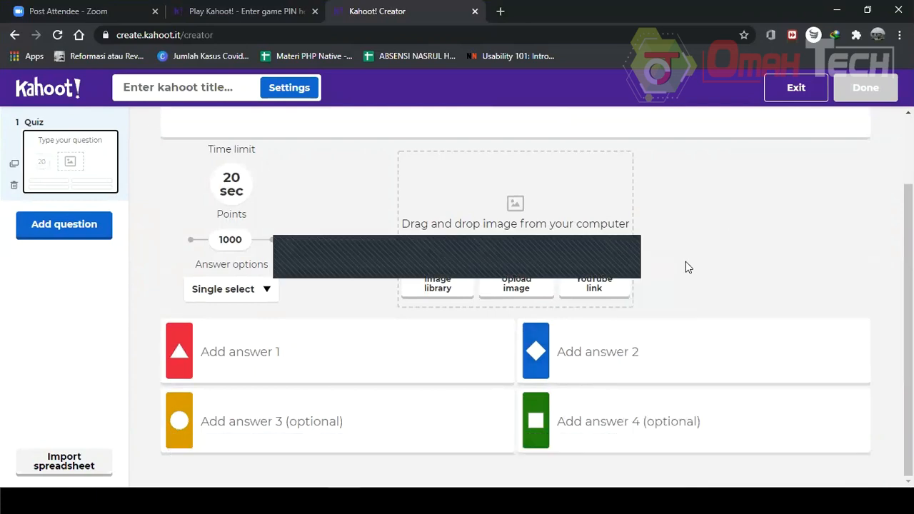
scroll(685, 263, up, 1)
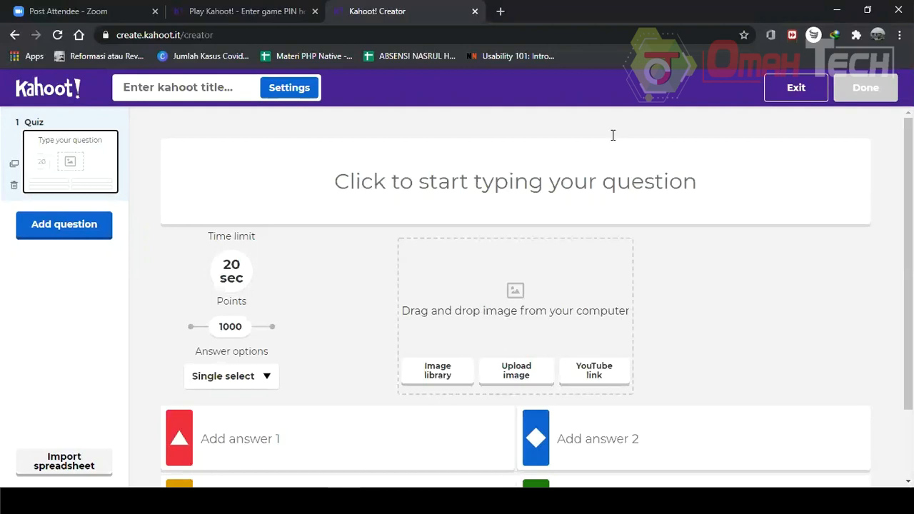
Enter the first question text 'Berapa jumlah kromosom manusia?'.
click(591, 199)
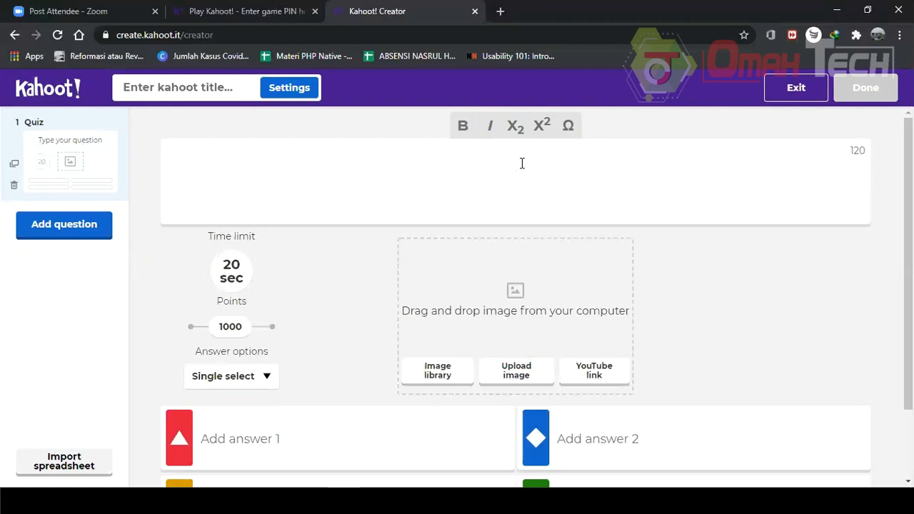
text(Berapa )
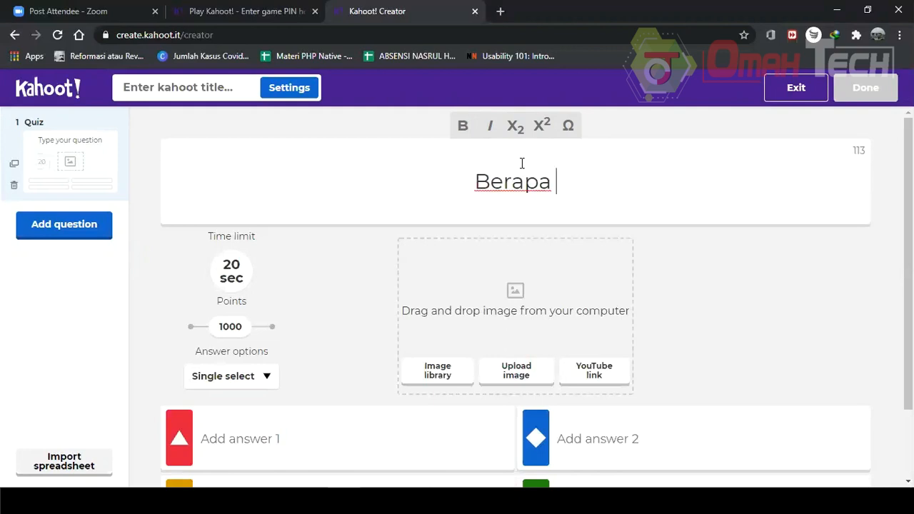
text(jumlah kromosom )
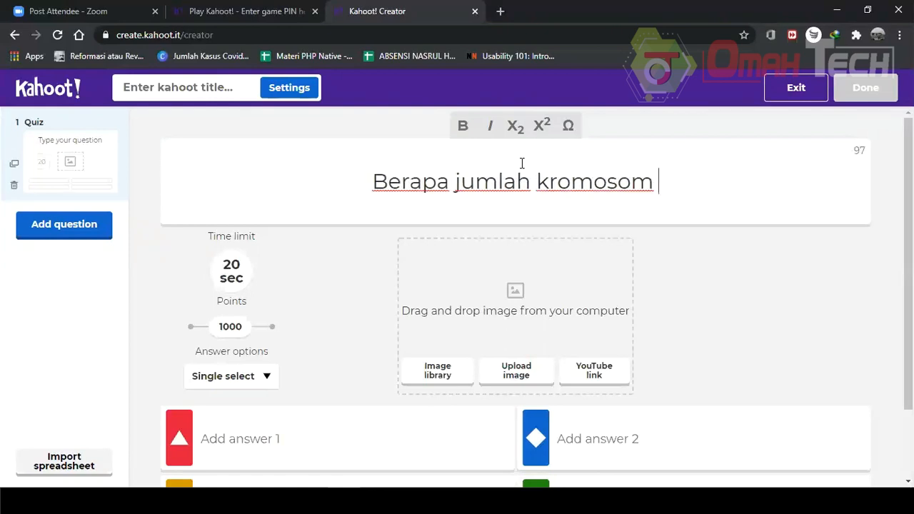
text(manusia)
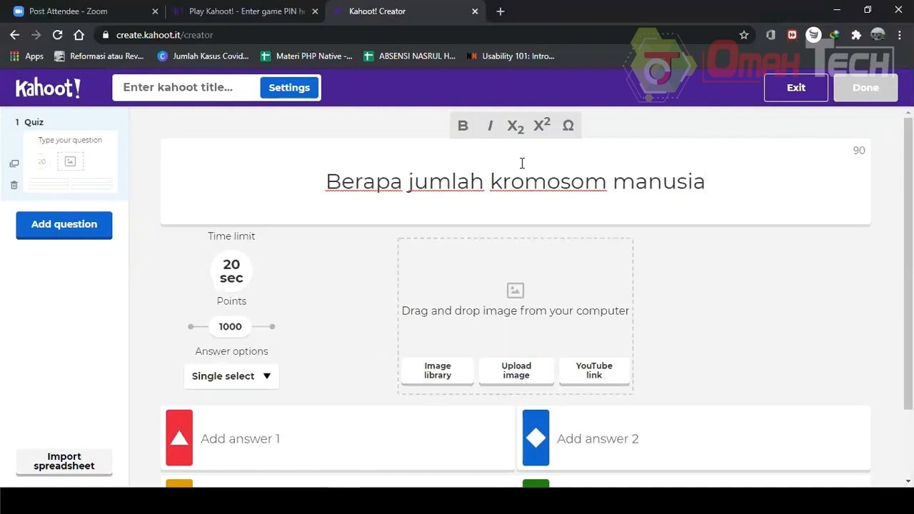
text(?)
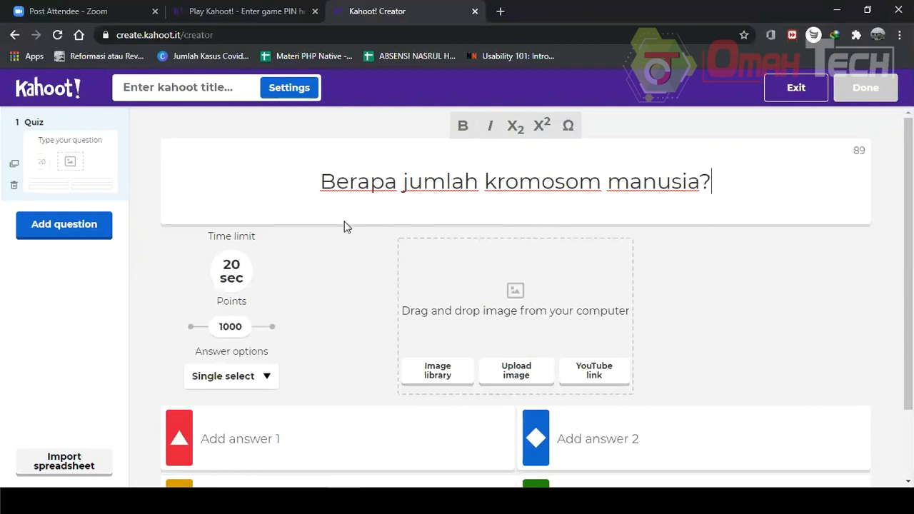
Open the image library for the question and browse the Most Popular images.
scroll(387, 243, down, 2)
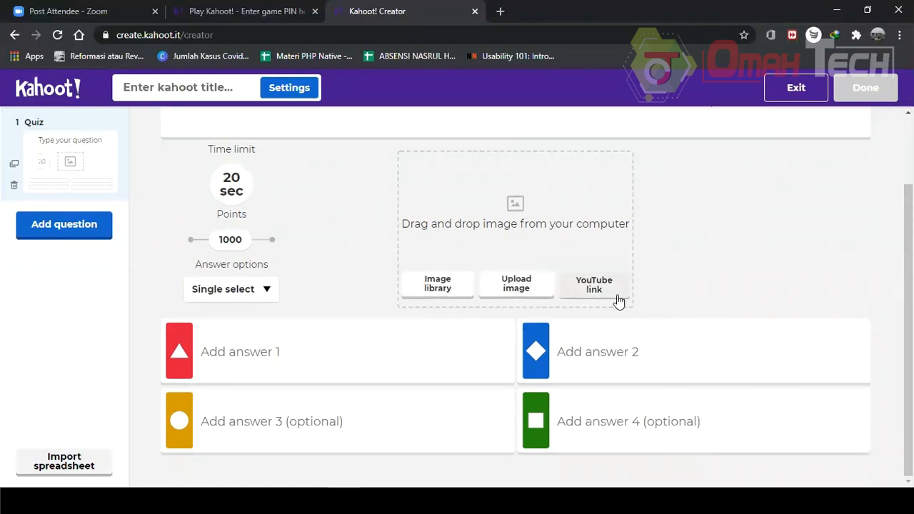
click(443, 281)
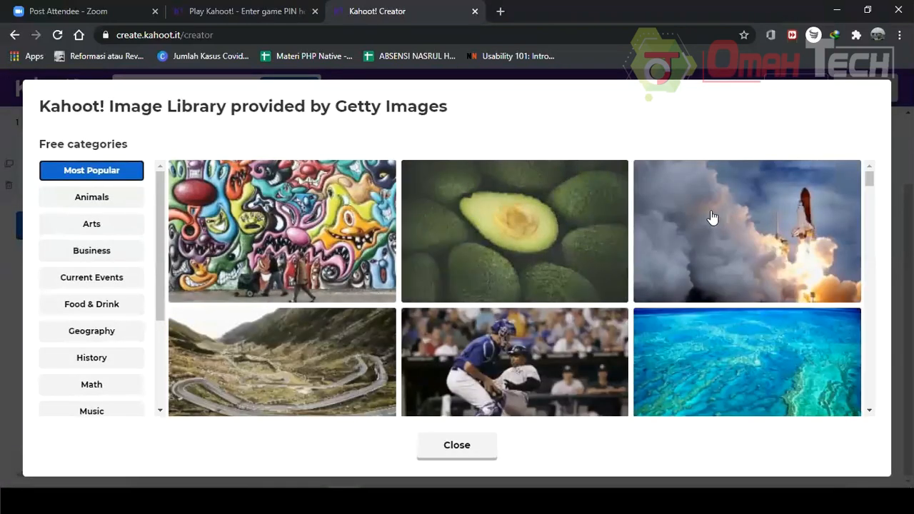
scroll(482, 226, down, 2)
scroll(494, 233, down, 7)
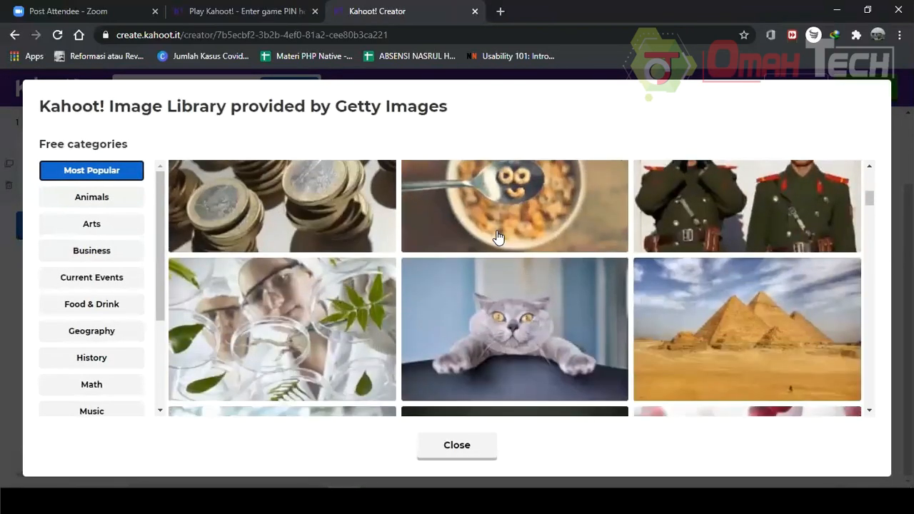
scroll(500, 238, down, 8)
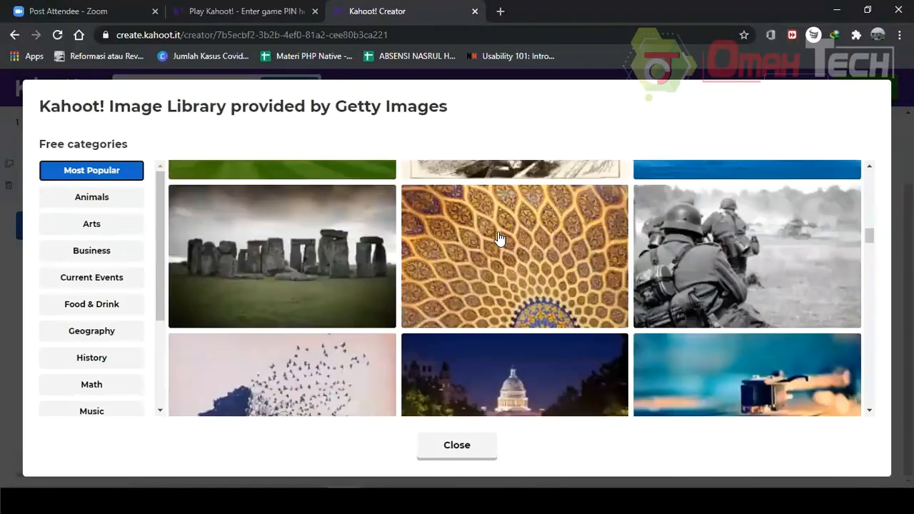
scroll(498, 240, down, 9)
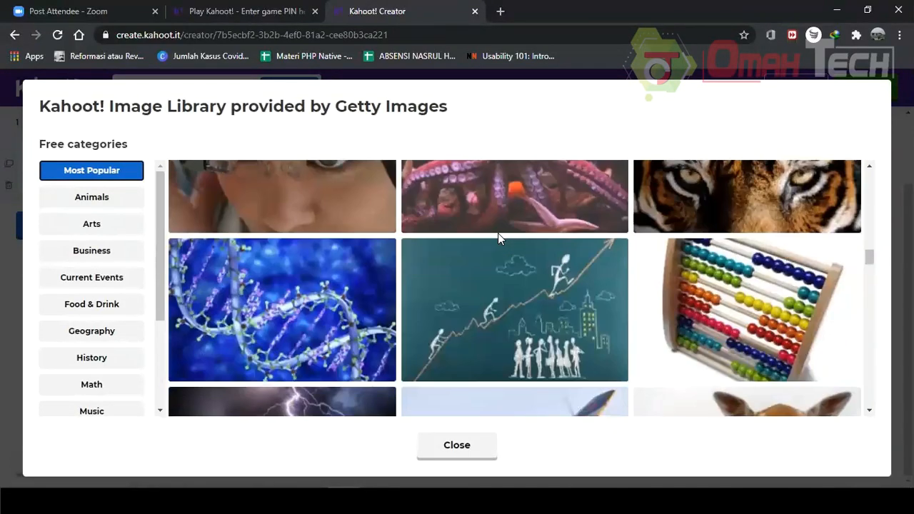
scroll(500, 239, down, 8)
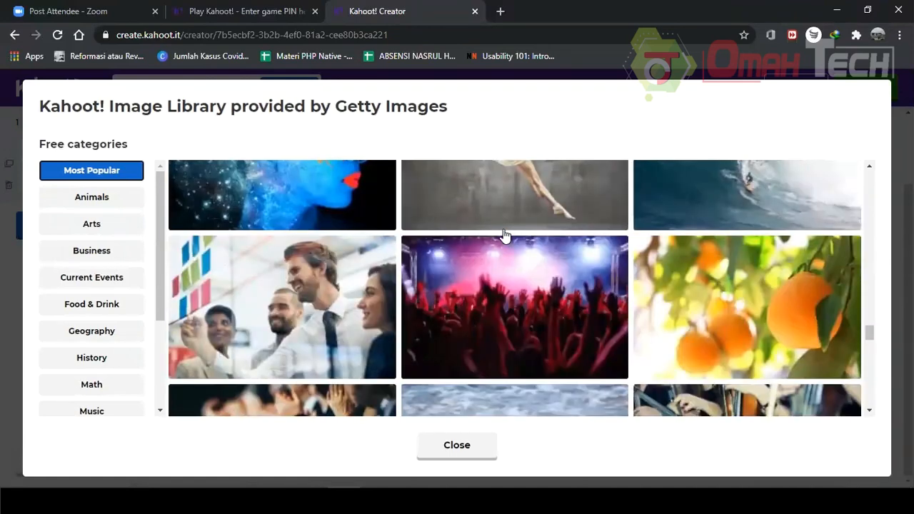
scroll(76, 249, down, 3)
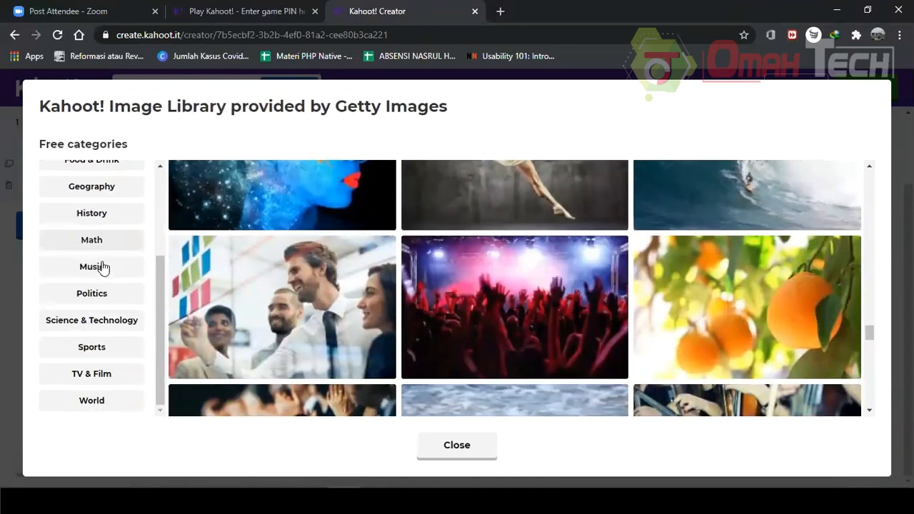
Insert the molecular structure image from the Science & Technology category as the question image.
click(122, 322)
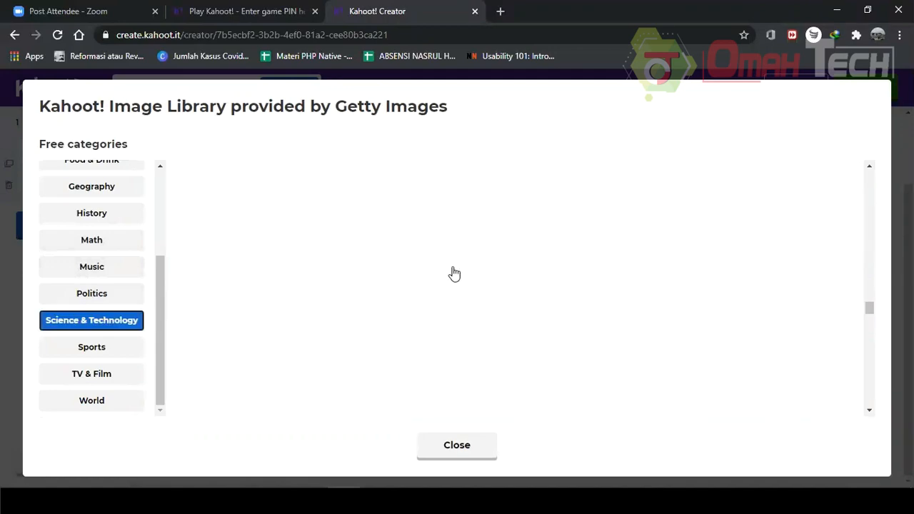
scroll(392, 251, up, 10)
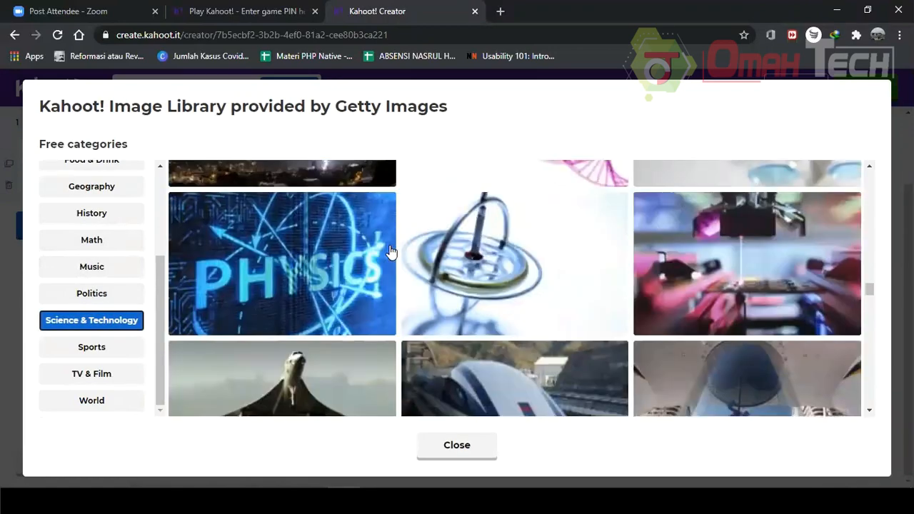
scroll(492, 250, up, 8)
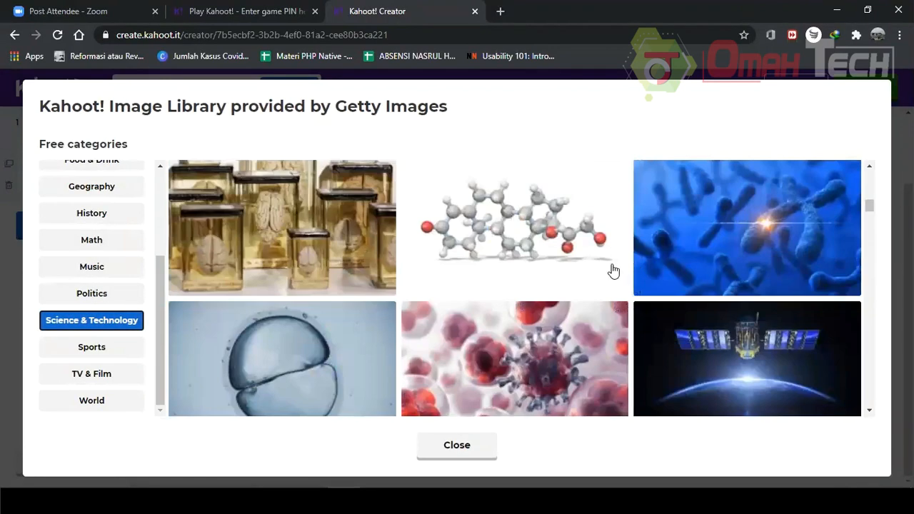
scroll(474, 265, up, 4)
scroll(465, 268, down, 7)
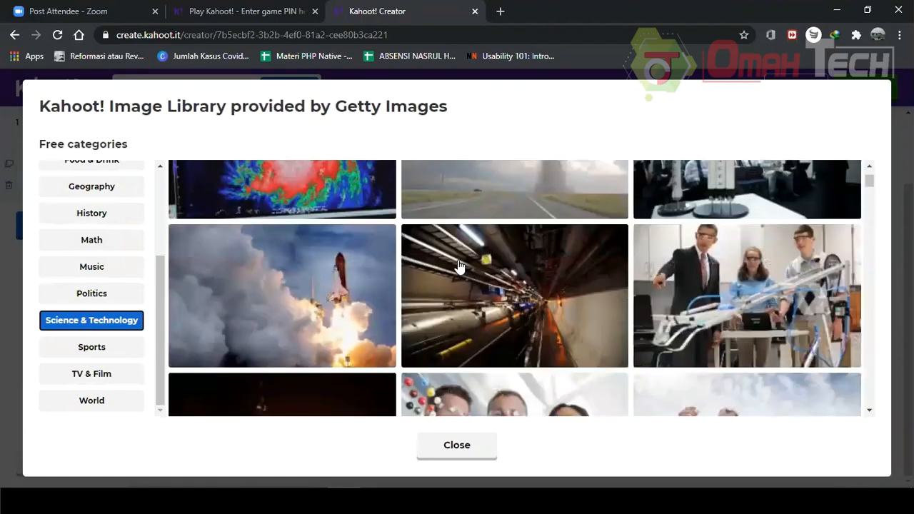
scroll(460, 268, down, 12)
scroll(564, 296, up, 11)
scroll(531, 225, up, 3)
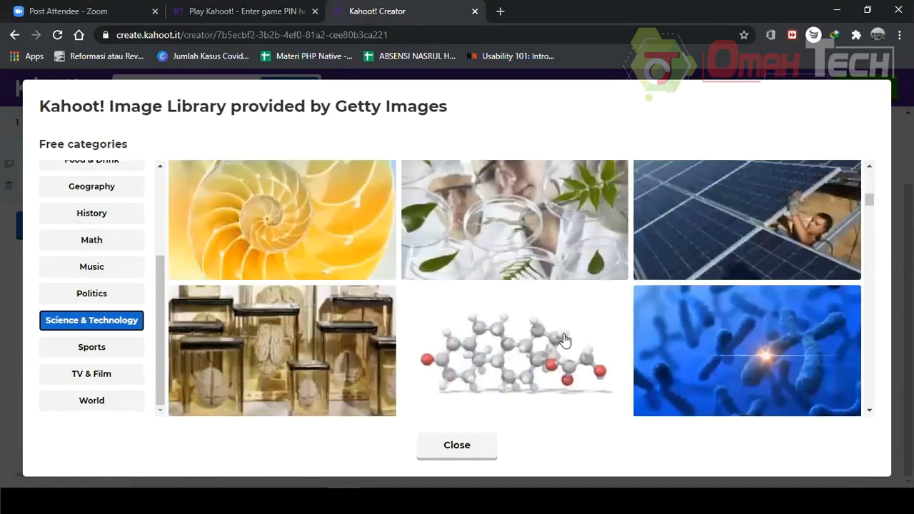
click(547, 328)
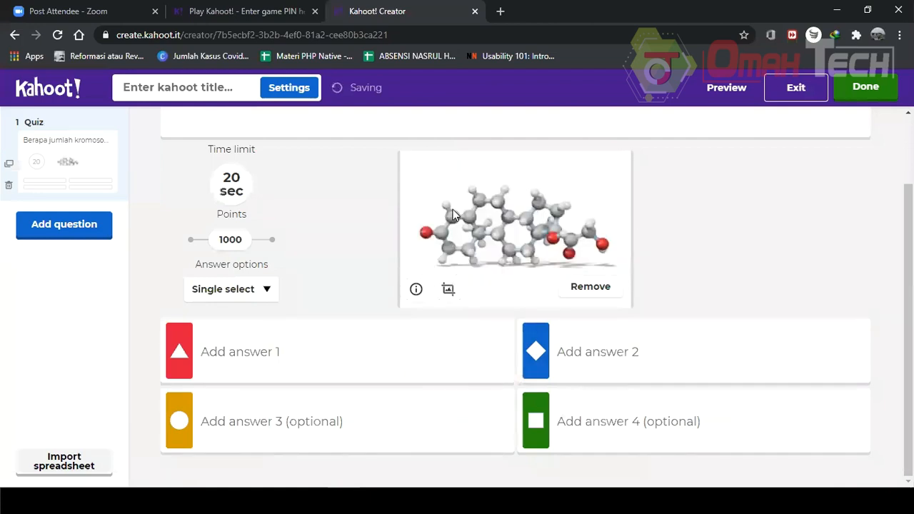
Fill in the four answer choices as 32, 34, 33 and 35.
scroll(500, 250, up, 2)
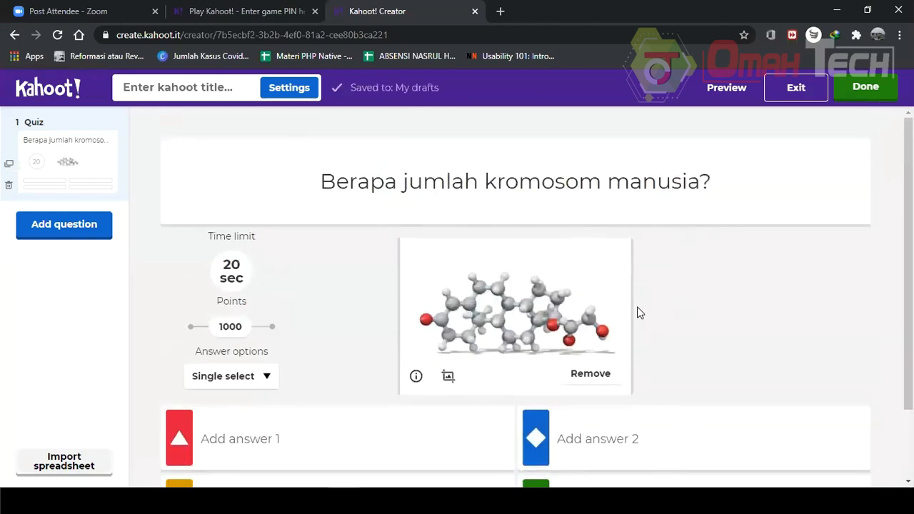
scroll(580, 261, down, 2)
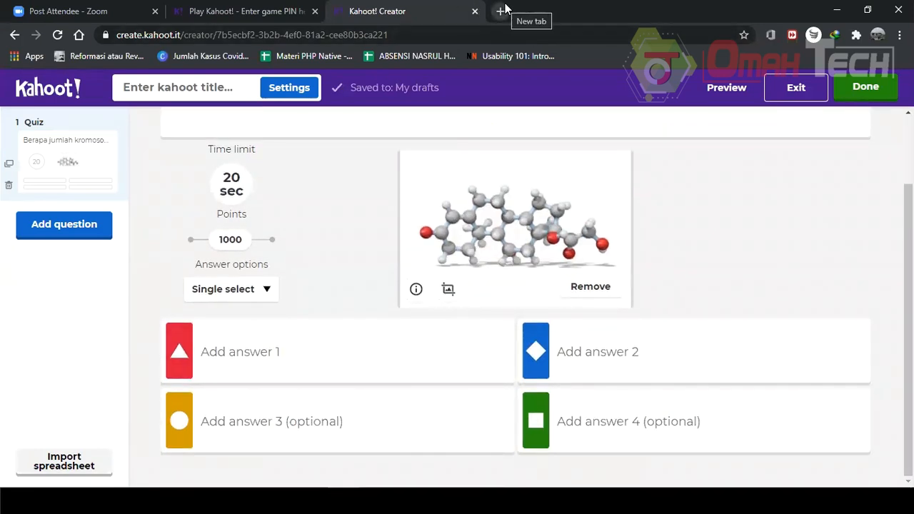
click(344, 344)
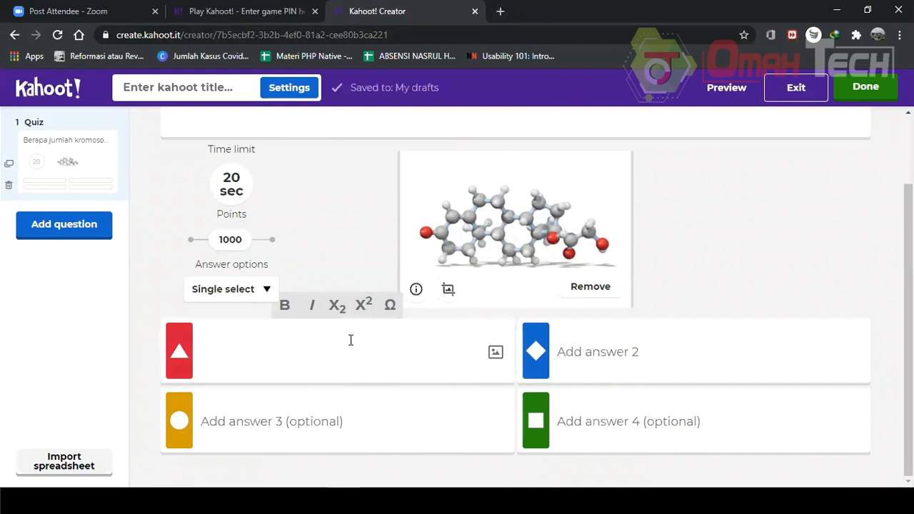
text(32)
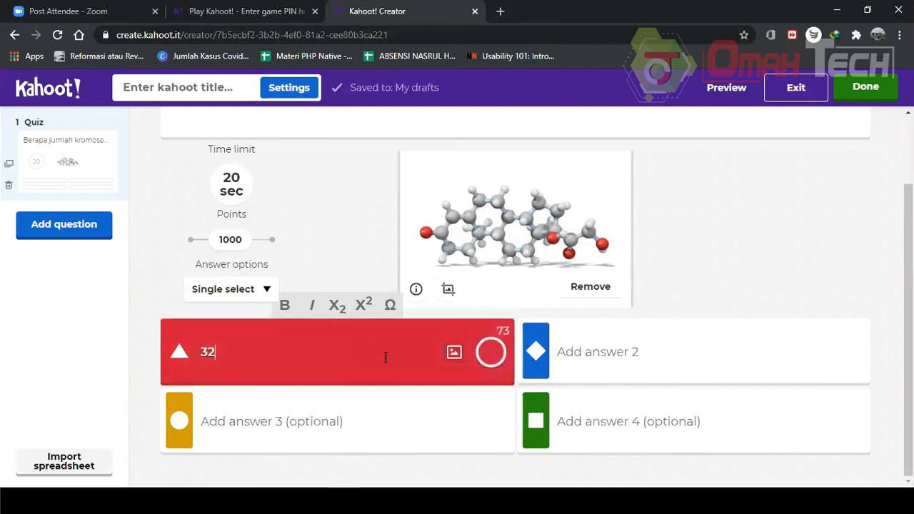
click(381, 407)
text(33)
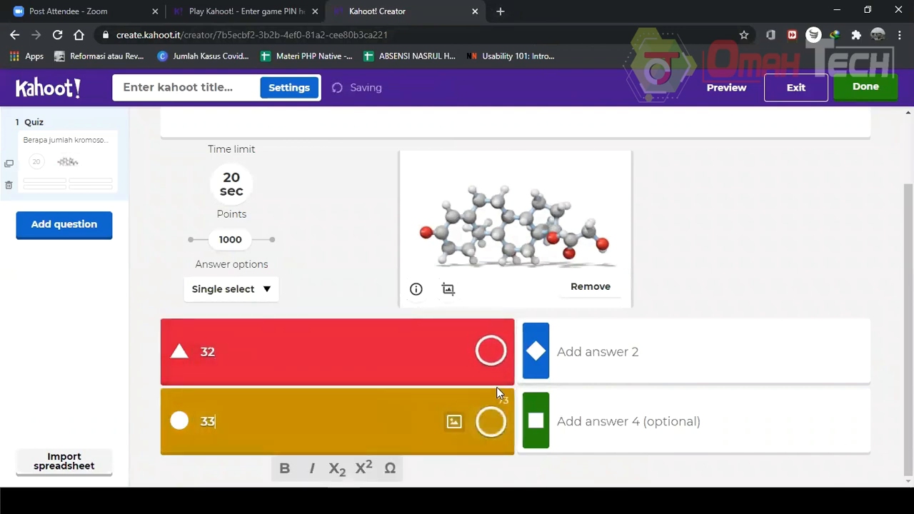
click(602, 350)
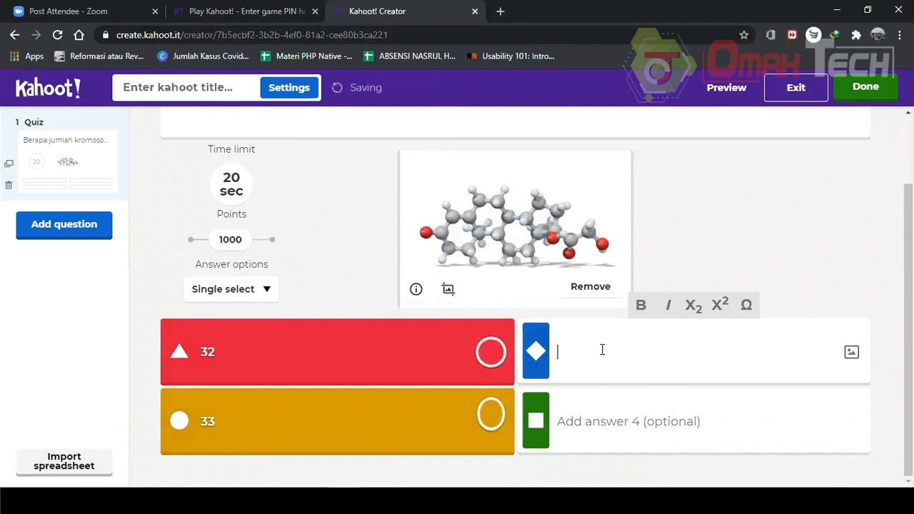
text(34)
click(606, 414)
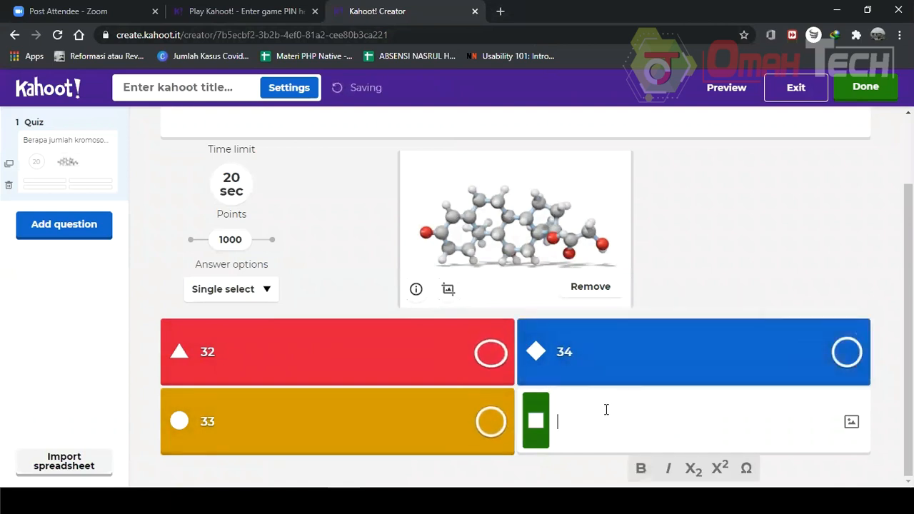
text(35)
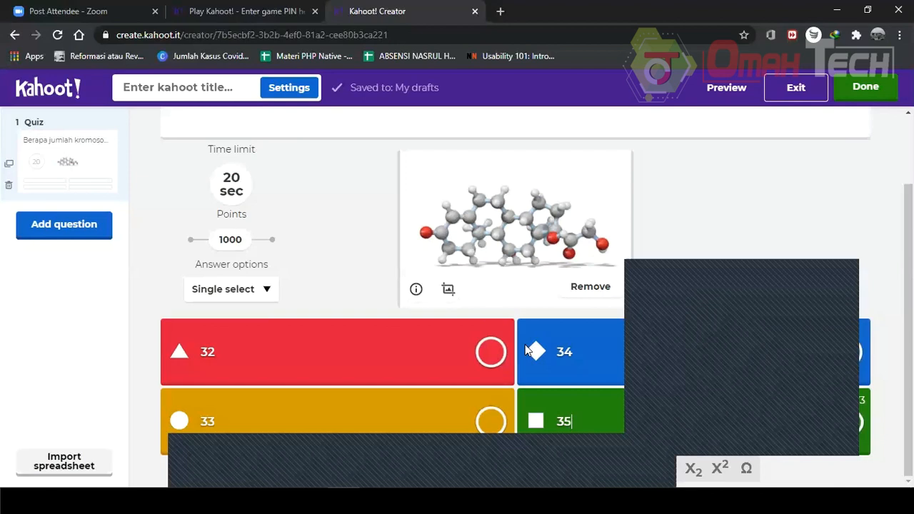
Change the first answer to '23 Pasang' and the third answer to '32 Pasang'.
click(280, 358)
key(BackSpace)
key(BackSpace)
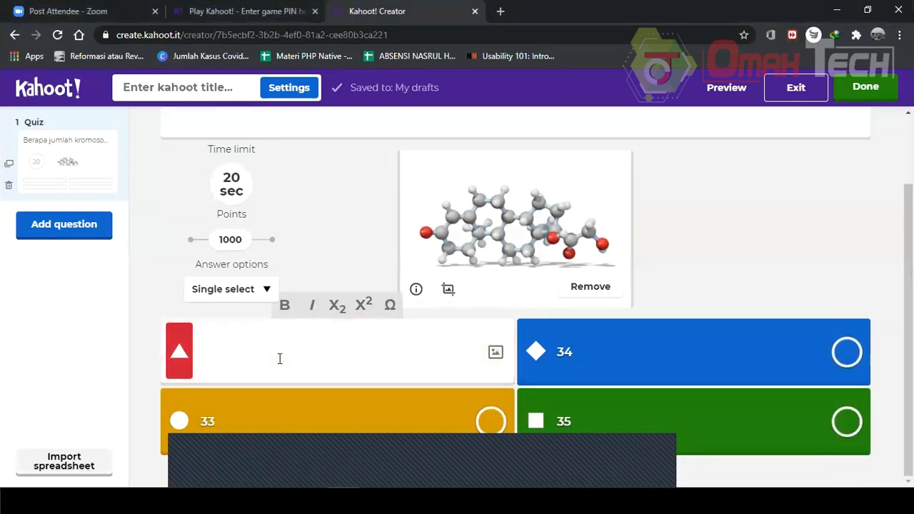
text(23)
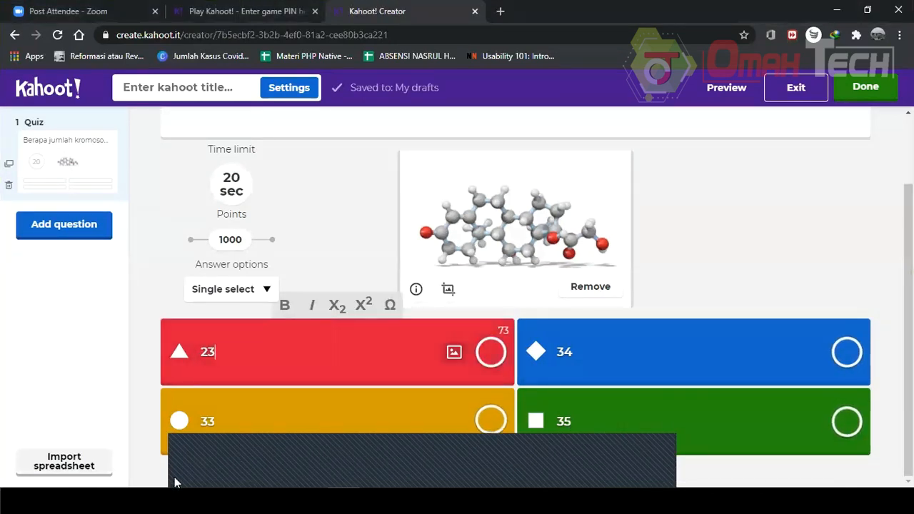
click(272, 418)
key(BackSpace)
text(2)
click(316, 350)
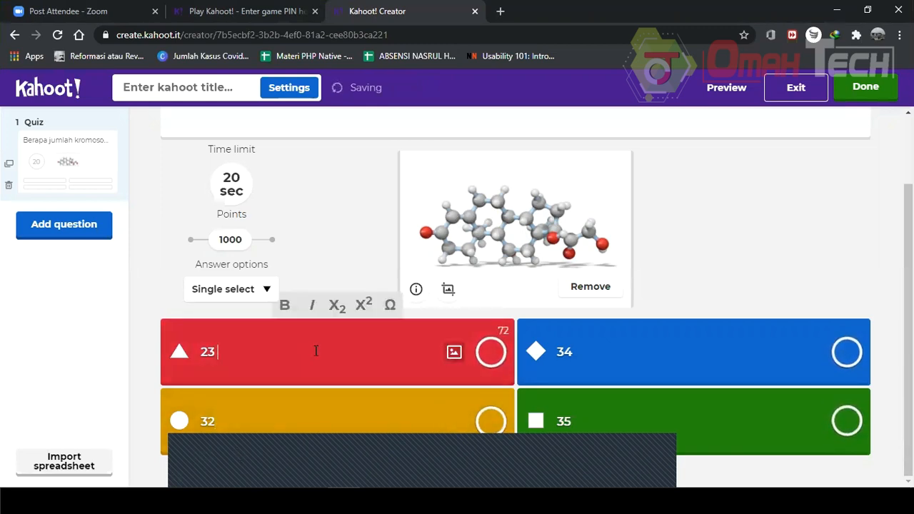
text(Pasang)
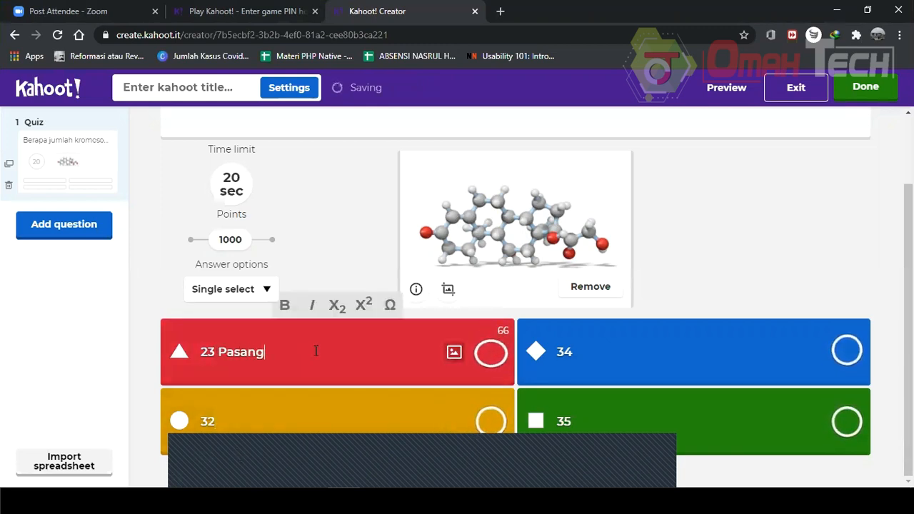
click(273, 424)
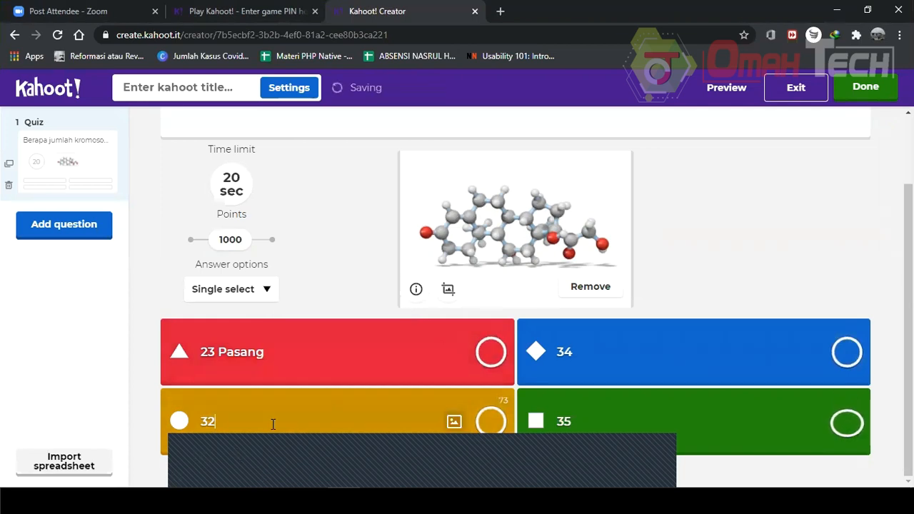
text(Pasang)
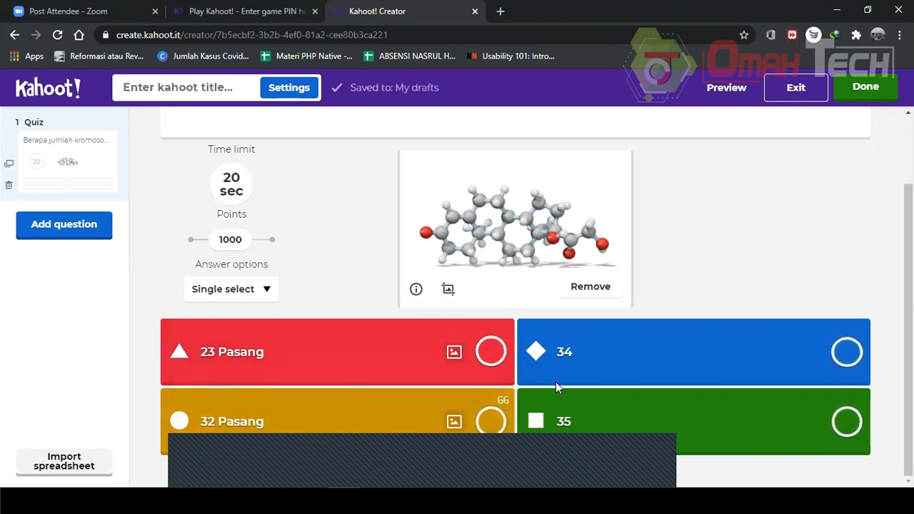
Change the second answer to 45 and the fourth answer to 44.
click(586, 359)
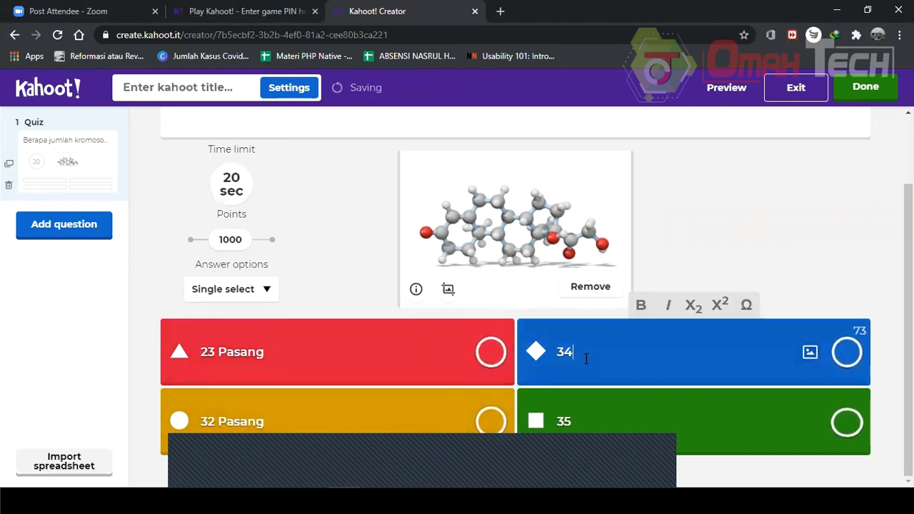
key(BackSpace)
key(BackSpace)
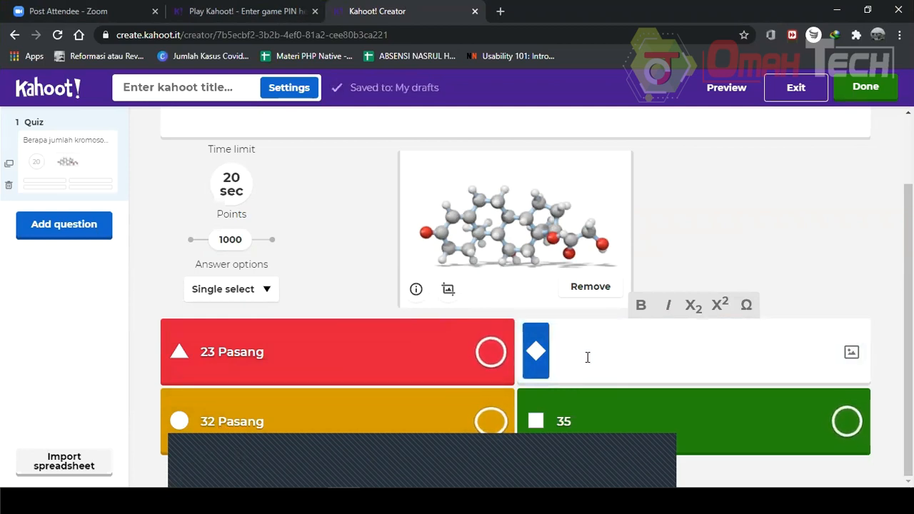
text(45)
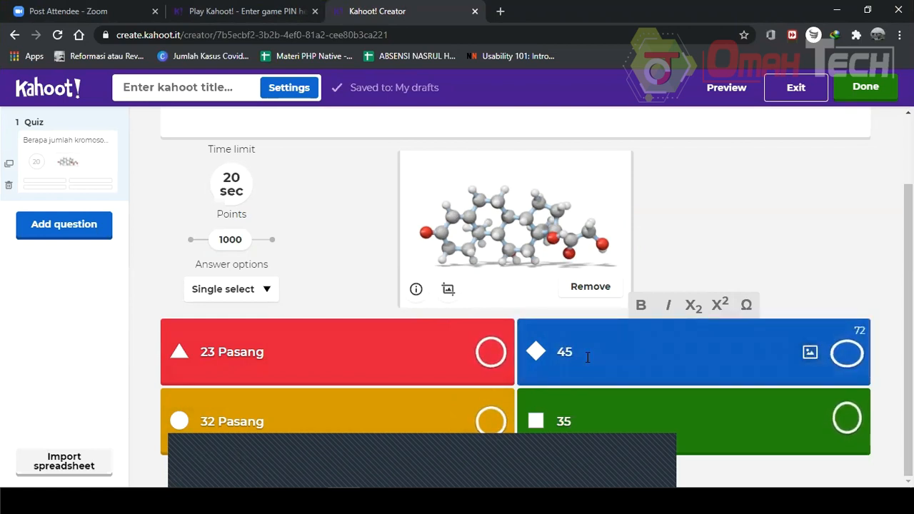
click(592, 421)
key(BackSpace)
key(BackSpace)
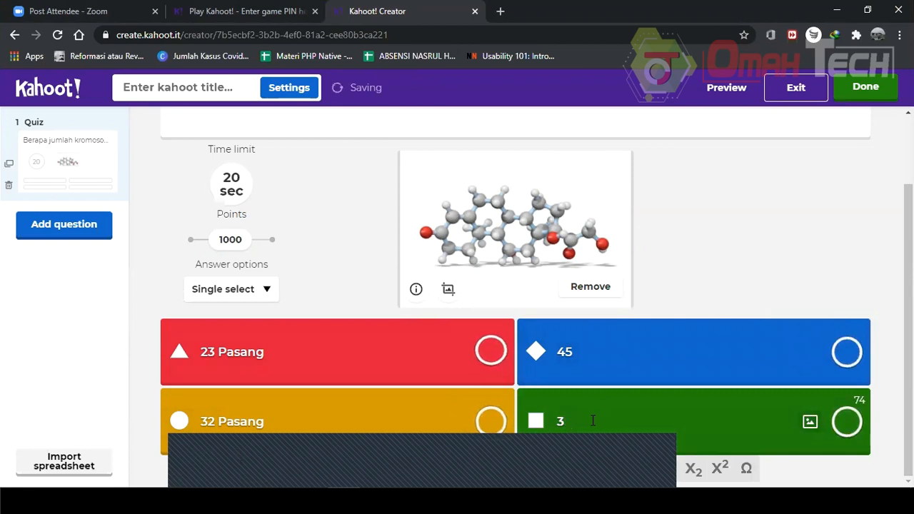
text(44)
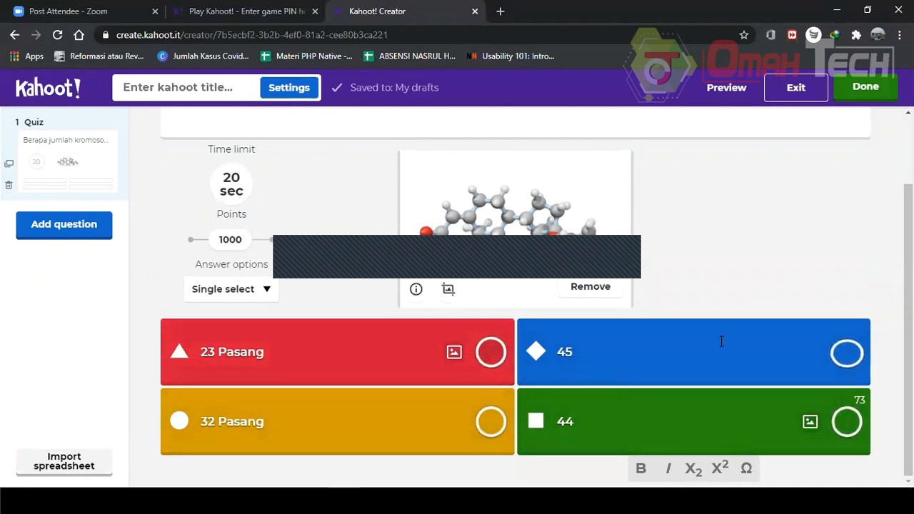
Mark '23 Pasang' as the only correct answer and check the answer options type.
click(490, 354)
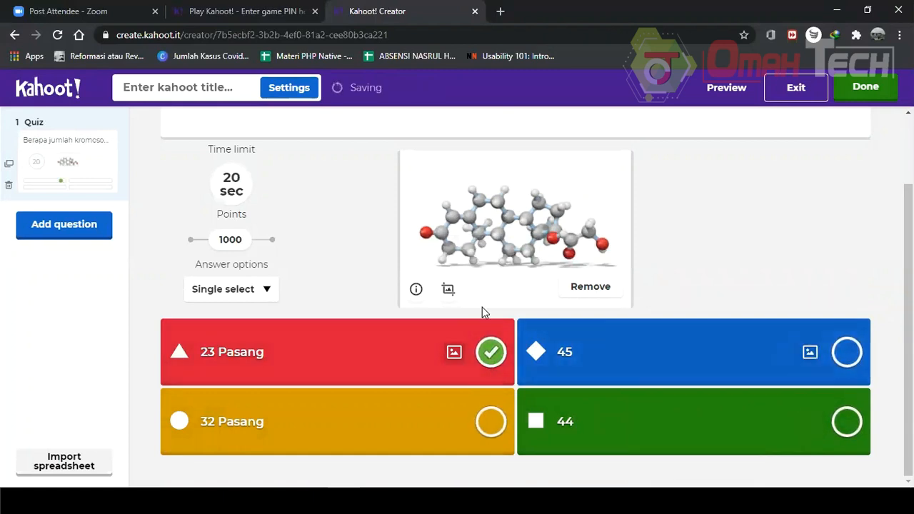
click(848, 351)
click(847, 351)
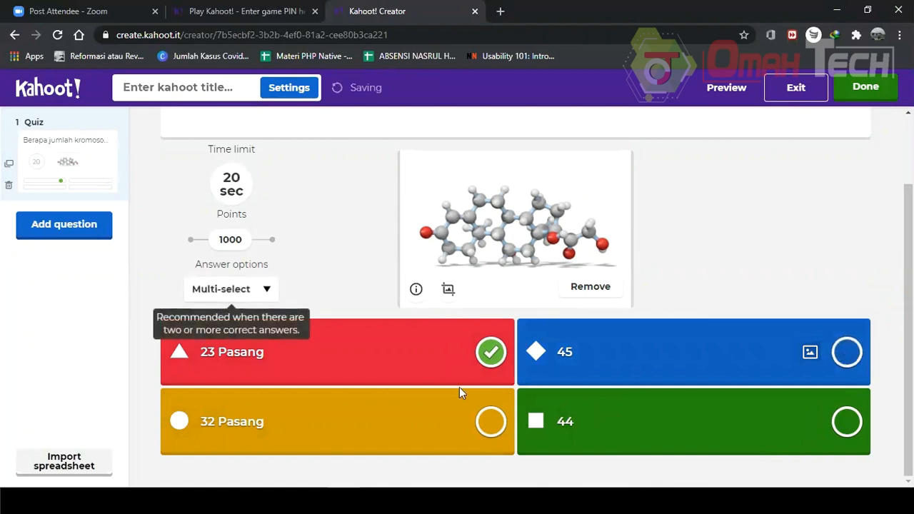
click(272, 291)
click(272, 291)
click(348, 312)
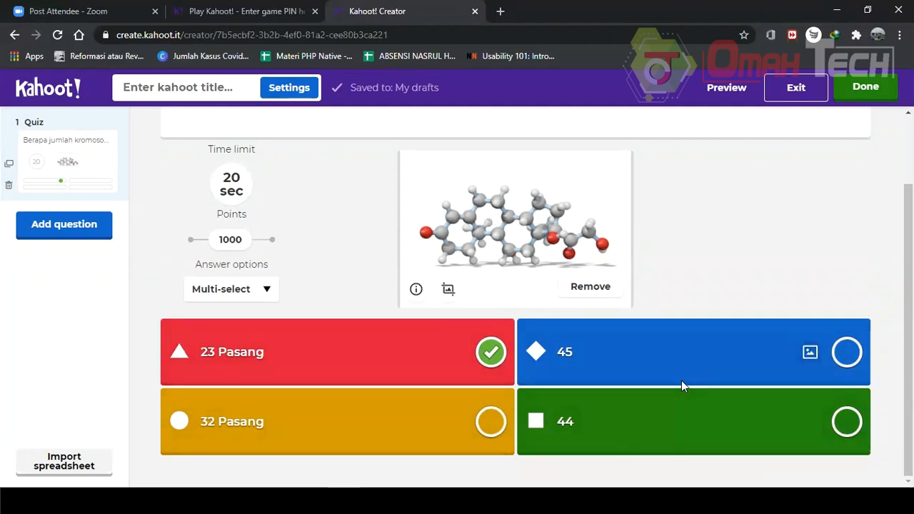
Switch the answer options to Single select and inspect the time limit and points controls.
click(264, 288)
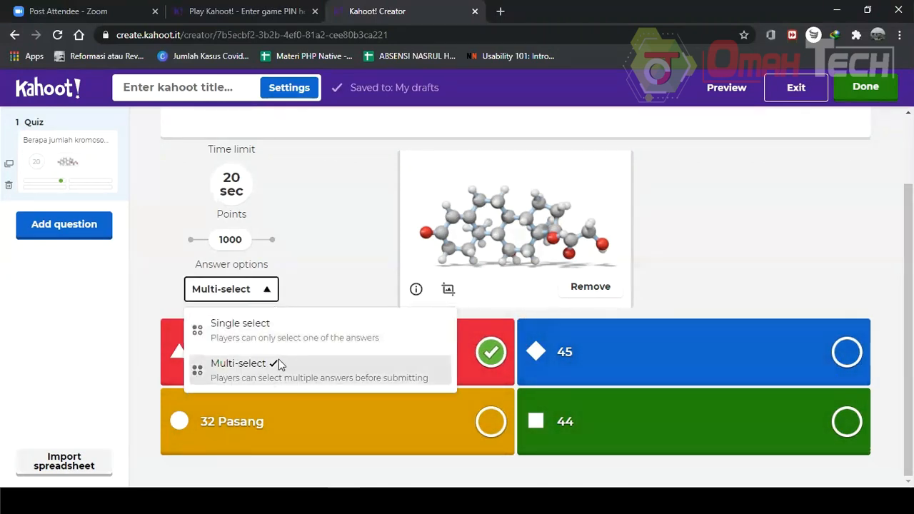
click(278, 333)
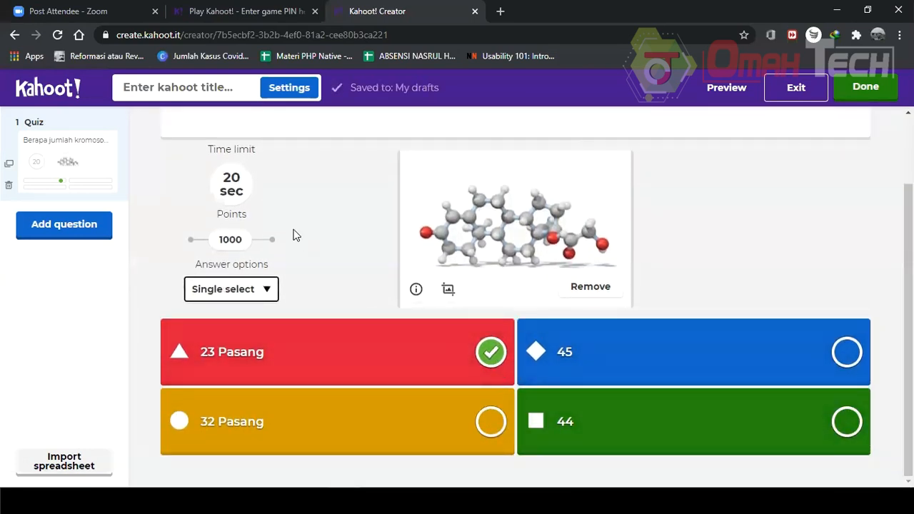
scroll(282, 275, up, 1)
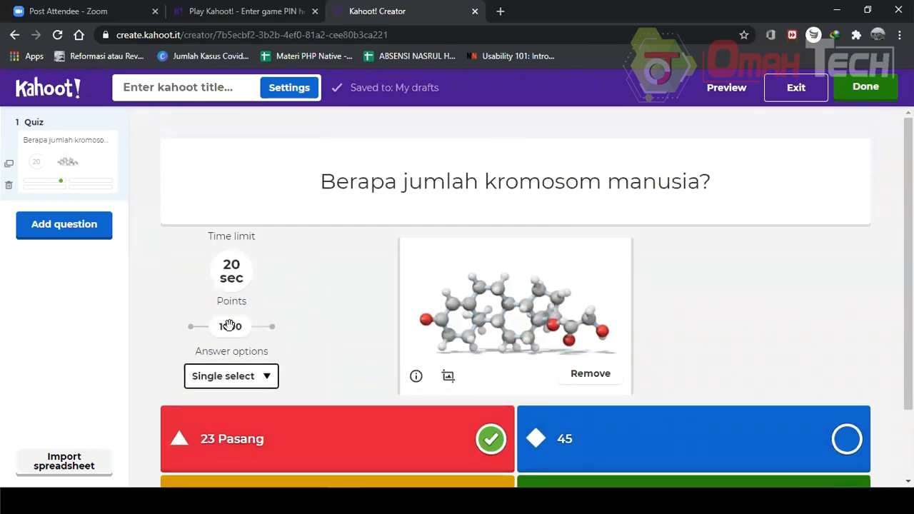
mouse_move(242, 330)
mouse_down()
mouse_move(155, 333)
mouse_move(277, 343)
mouse_move(276, 329)
mouse_move(233, 335)
mouse_up()
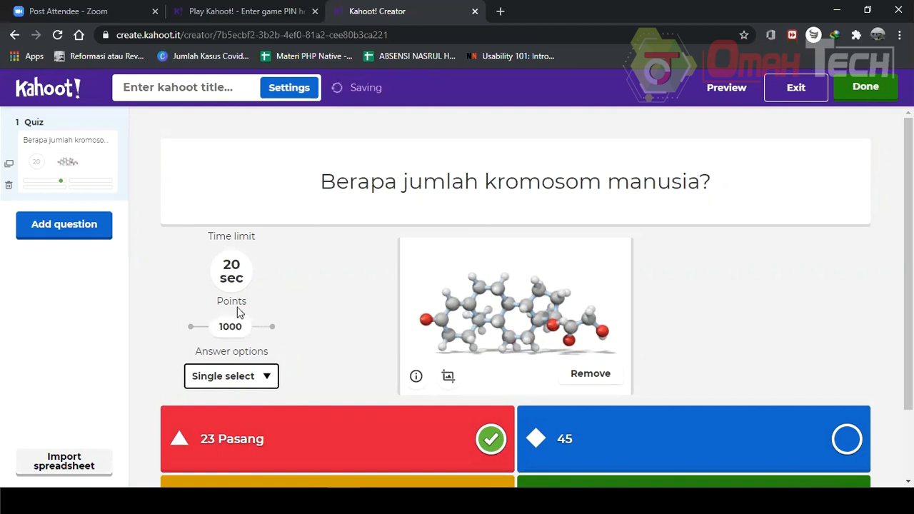
click(231, 271)
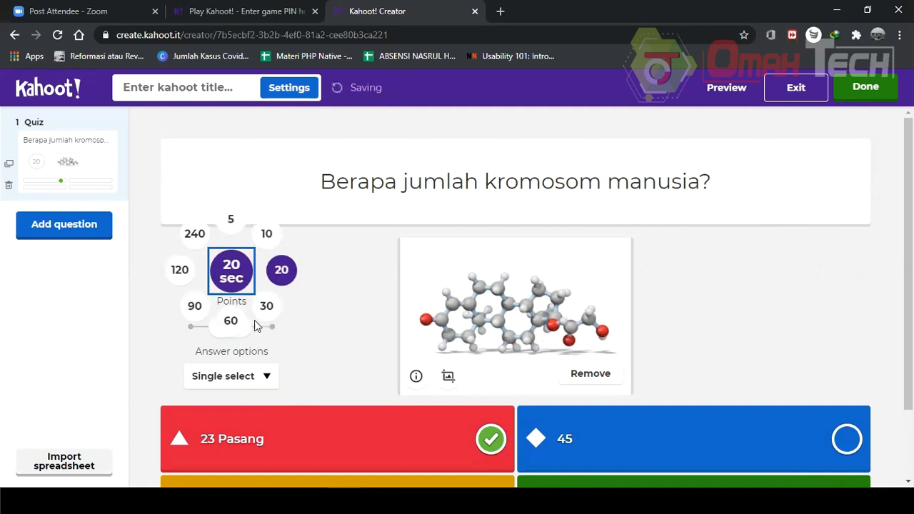
click(151, 328)
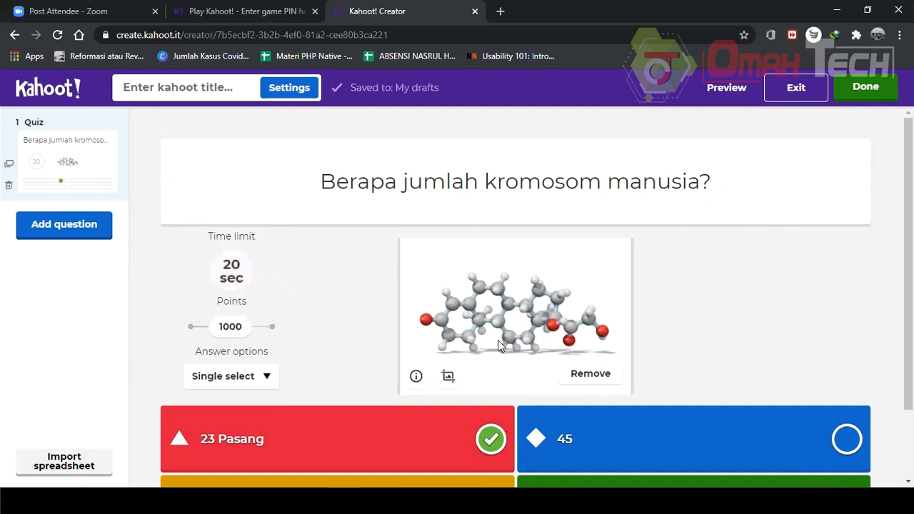
scroll(499, 340, down, 2)
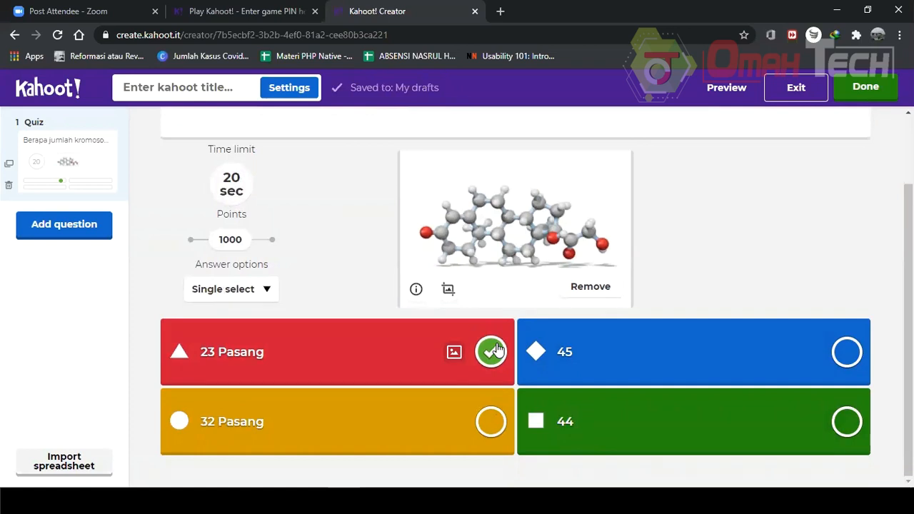
scroll(498, 350, up, 2)
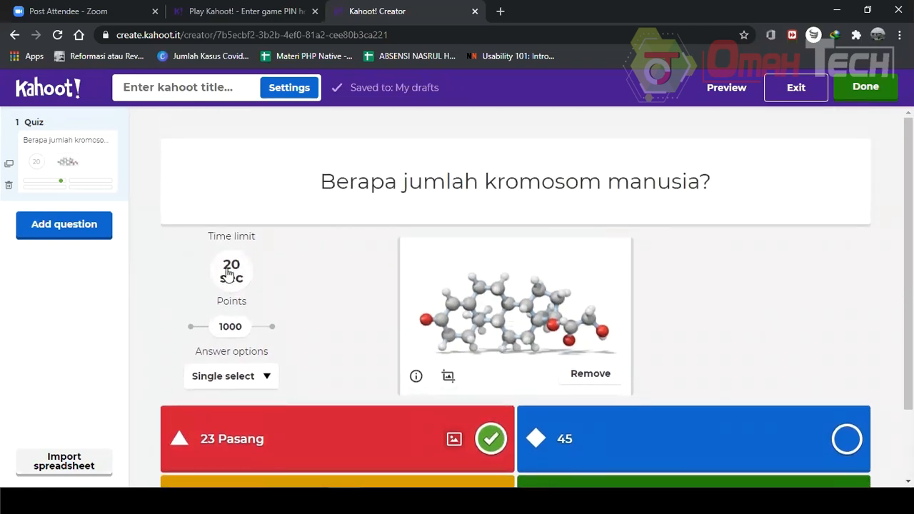
Add a True or false question 'Apakah tikus binatang omnivora?' and mark True as the correct answer.
click(74, 231)
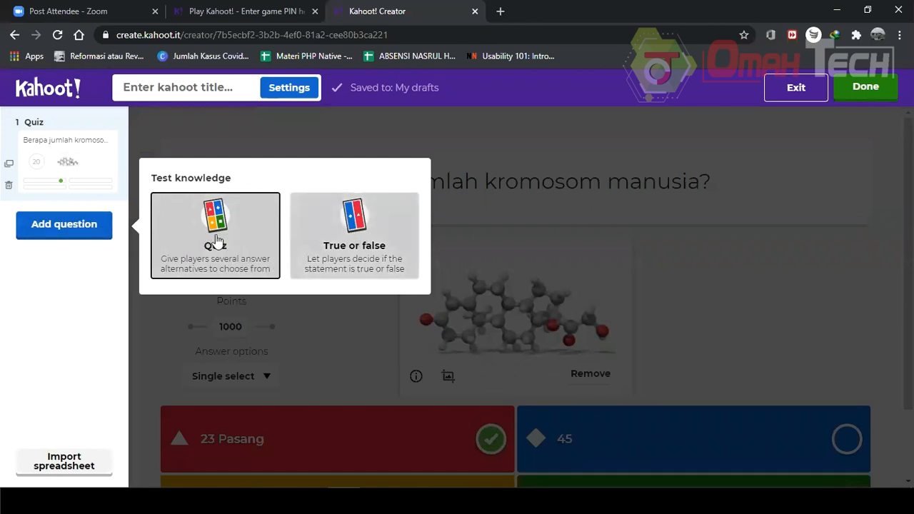
click(382, 243)
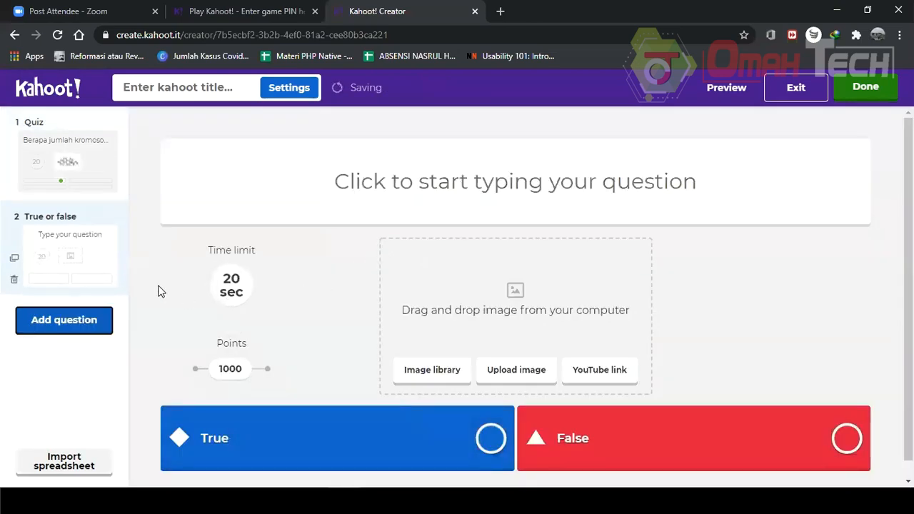
scroll(652, 402, down, 1)
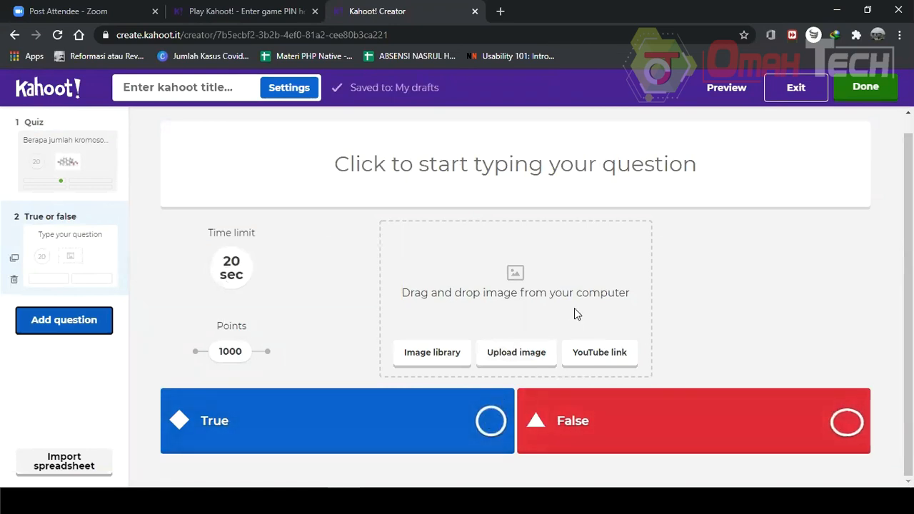
click(547, 165)
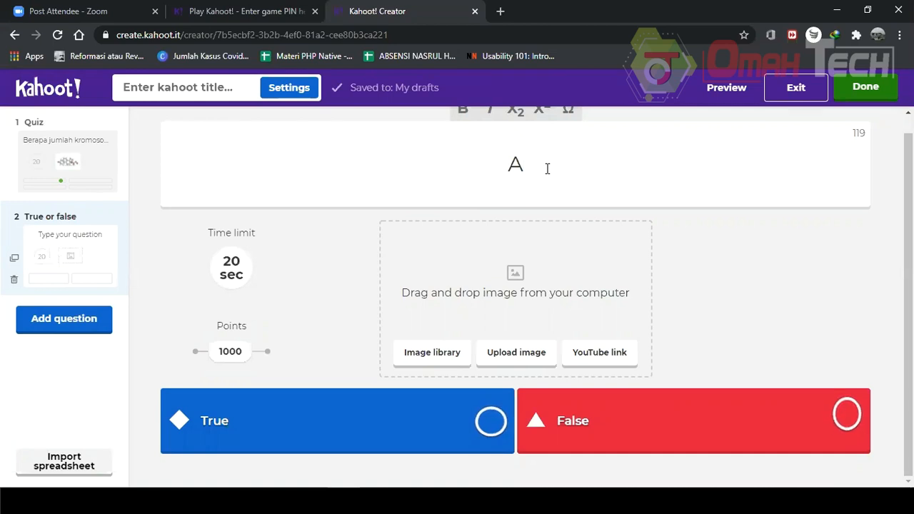
text(paka)
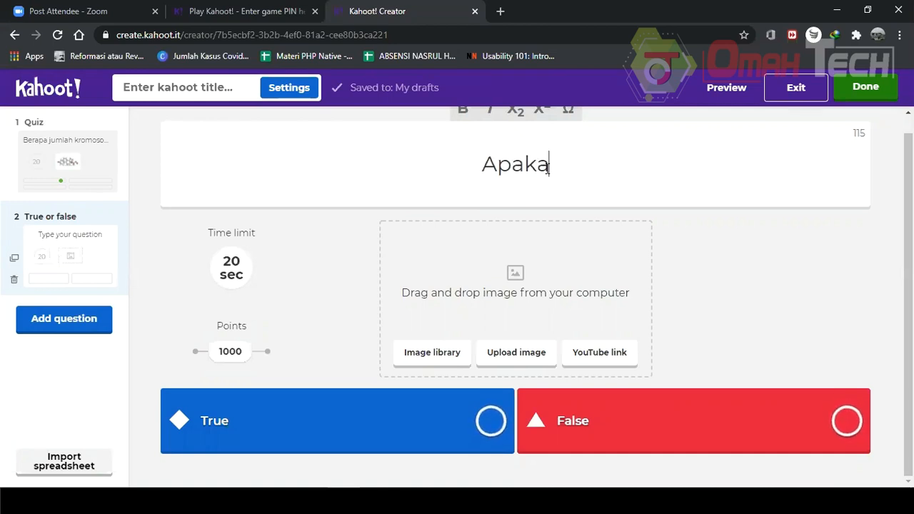
text(h tikus )
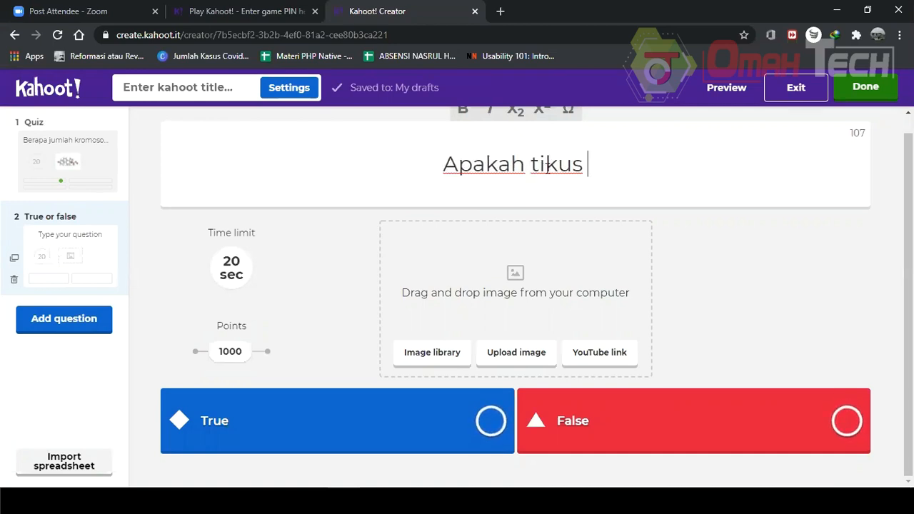
text(binatang)
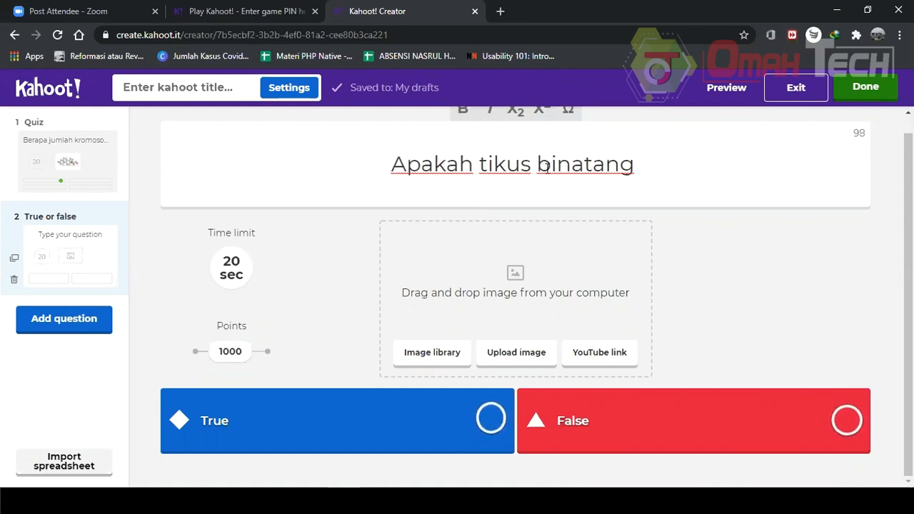
text(omn)
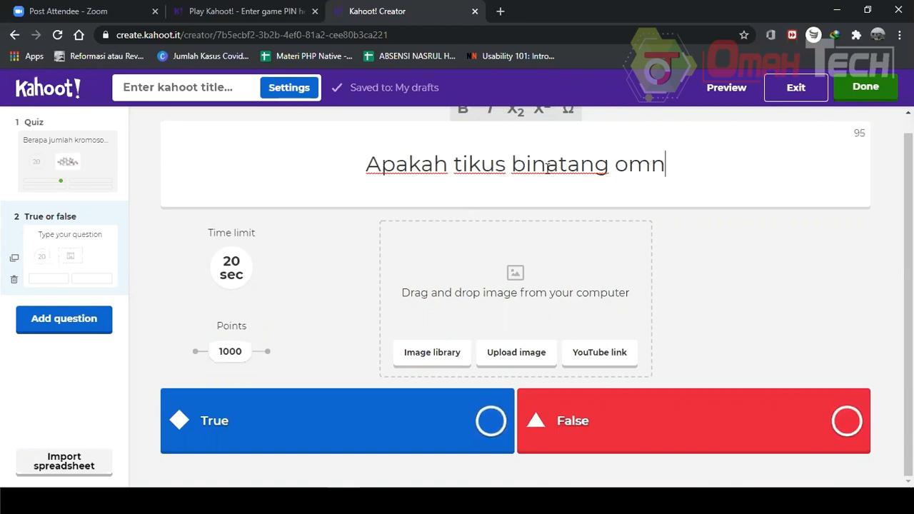
text(ivora?)
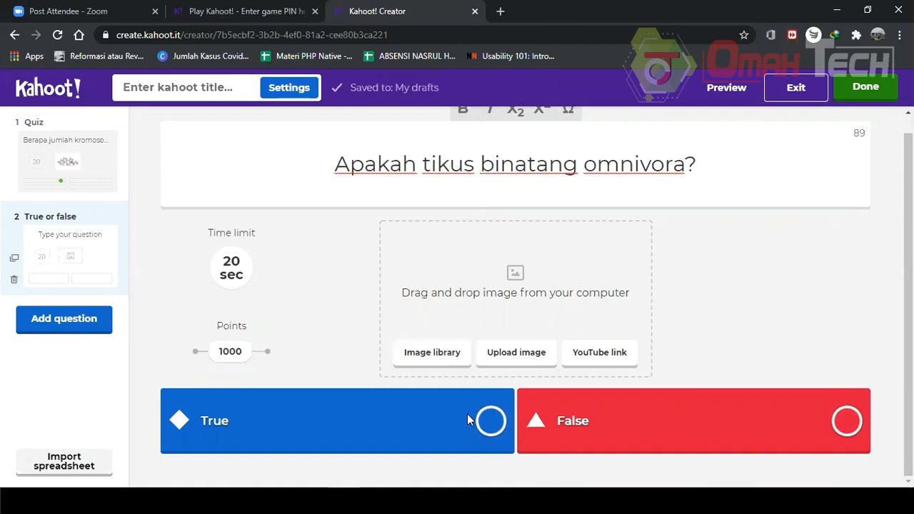
click(492, 422)
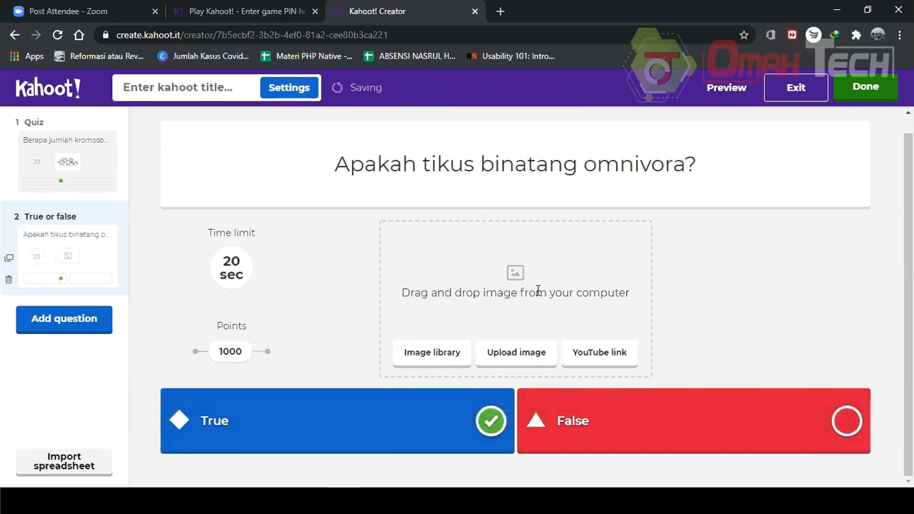
Browse the image library and the upload dialog for a picture for the question.
click(451, 362)
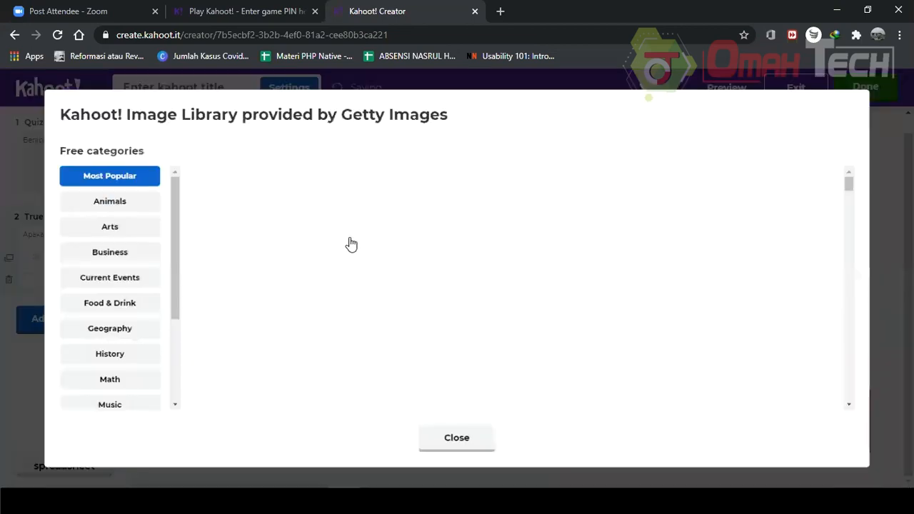
scroll(120, 275, down, 3)
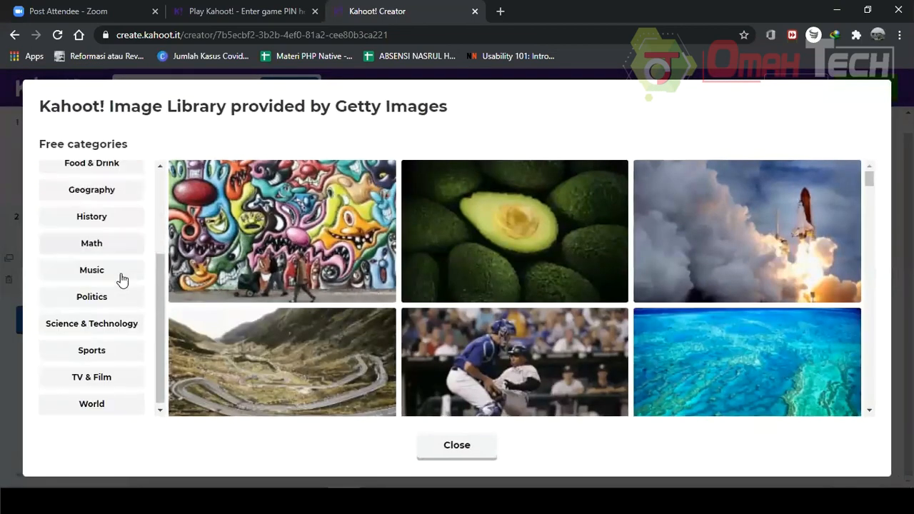
click(446, 444)
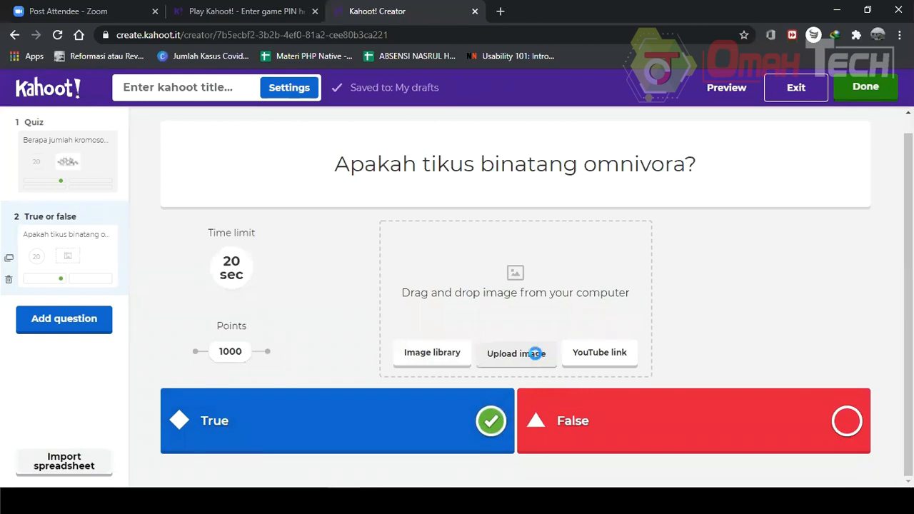
click(536, 353)
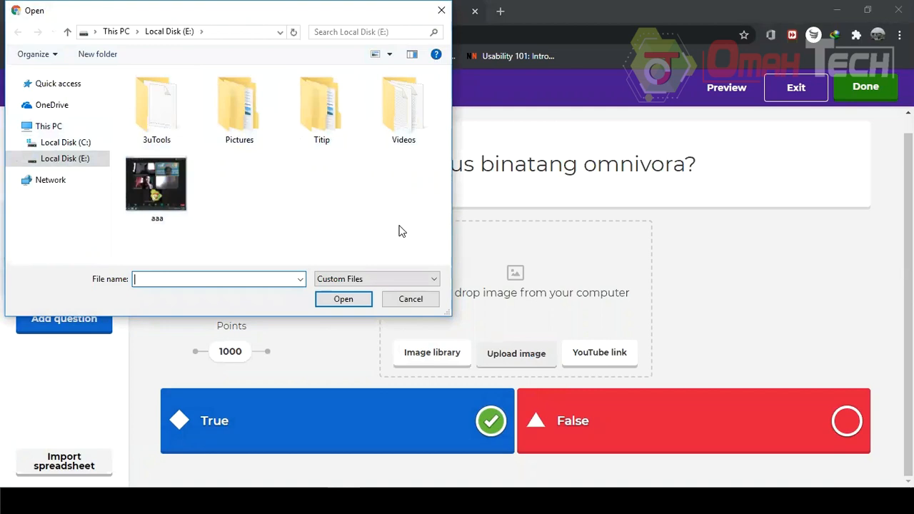
click(400, 303)
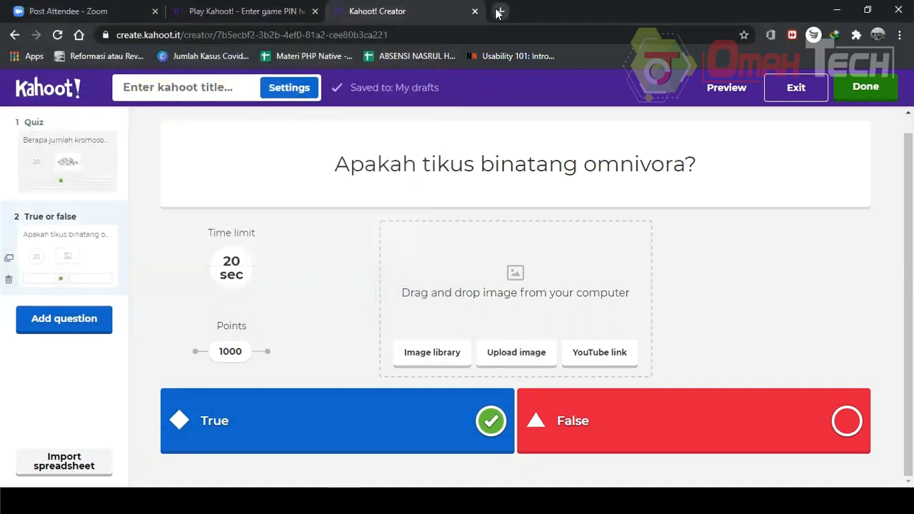
Open freepik.com in a new browser tab and search for 'rat'.
click(499, 11)
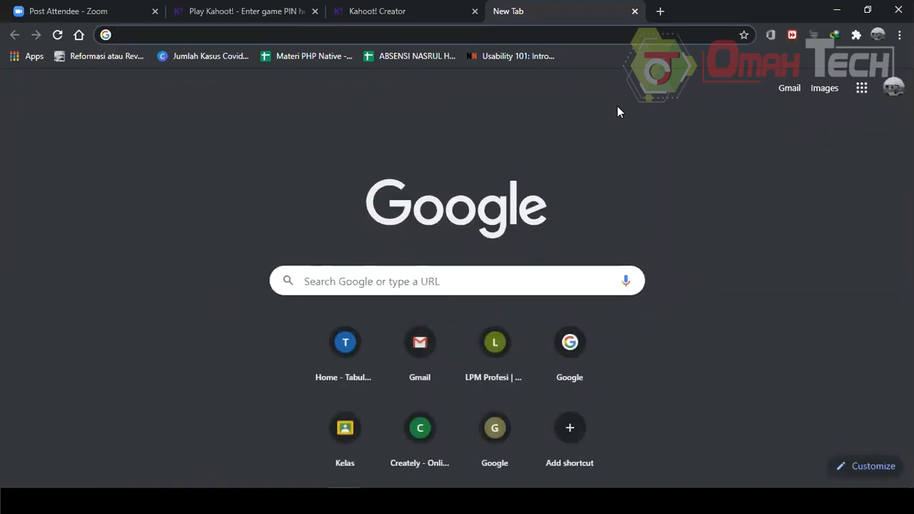
text(freepik.com)
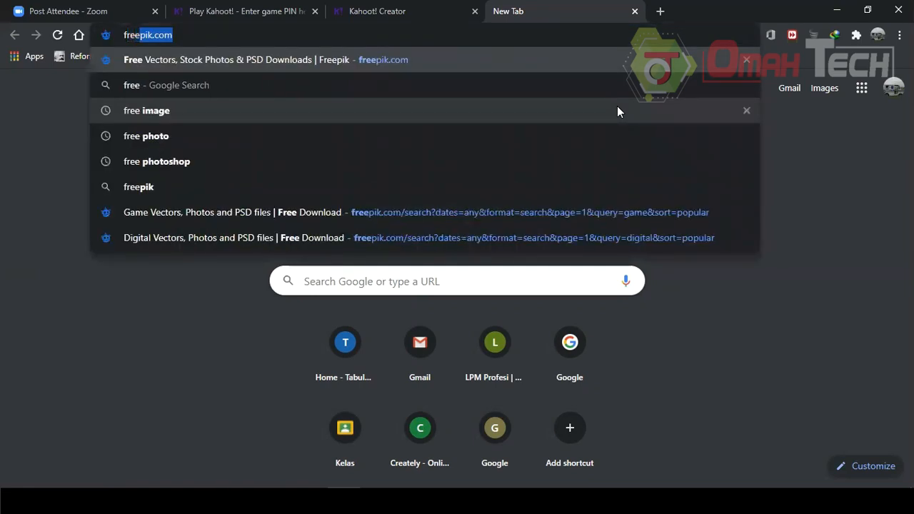
key(Return)
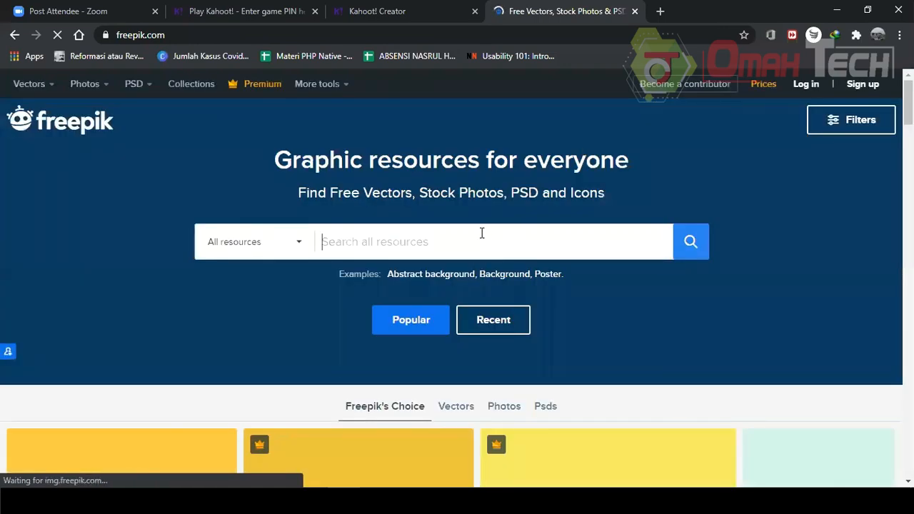
text(rat)
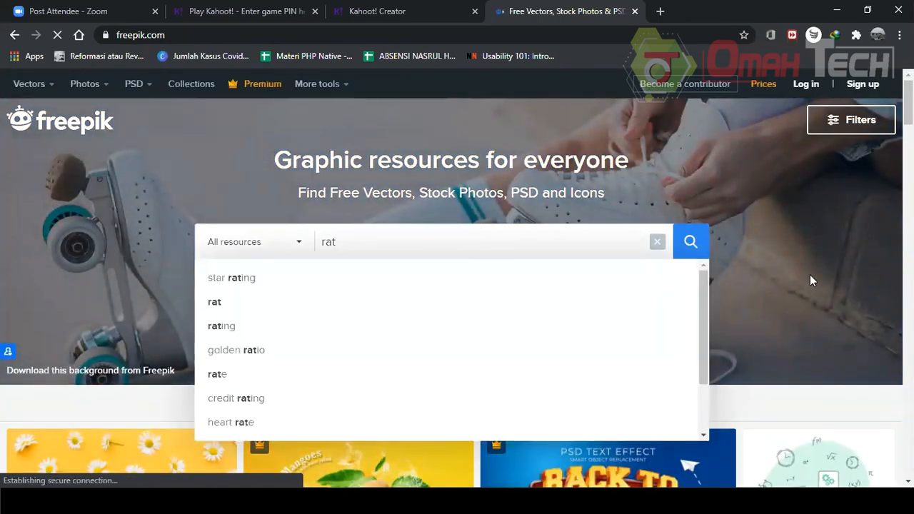
click(810, 274)
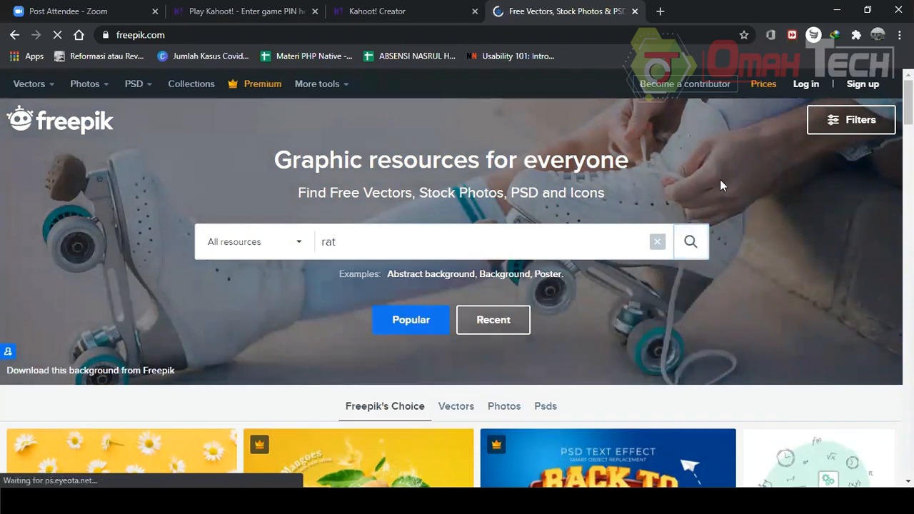
click(695, 256)
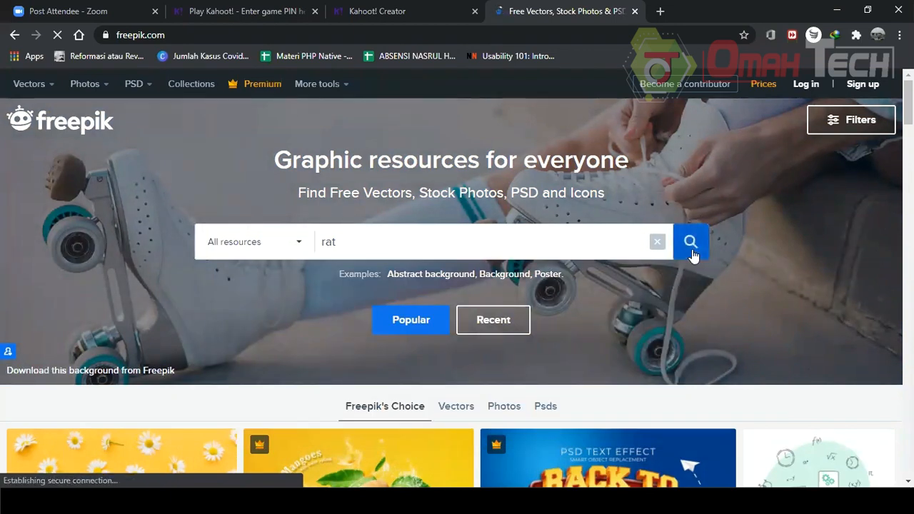
Scroll through the freepik page until the results for 'rat' appear.
scroll(695, 258, down, 1)
scroll(695, 259, down, 1)
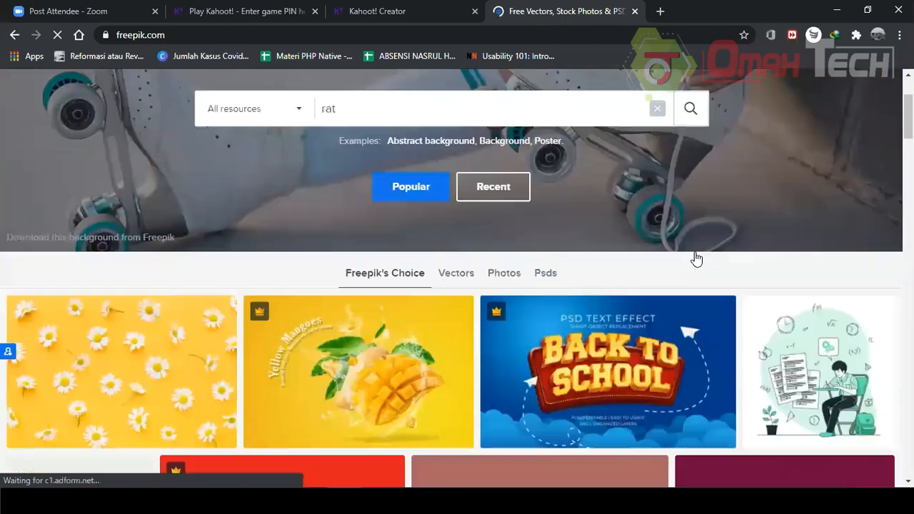
scroll(697, 260, down, 1)
scroll(705, 253, up, 3)
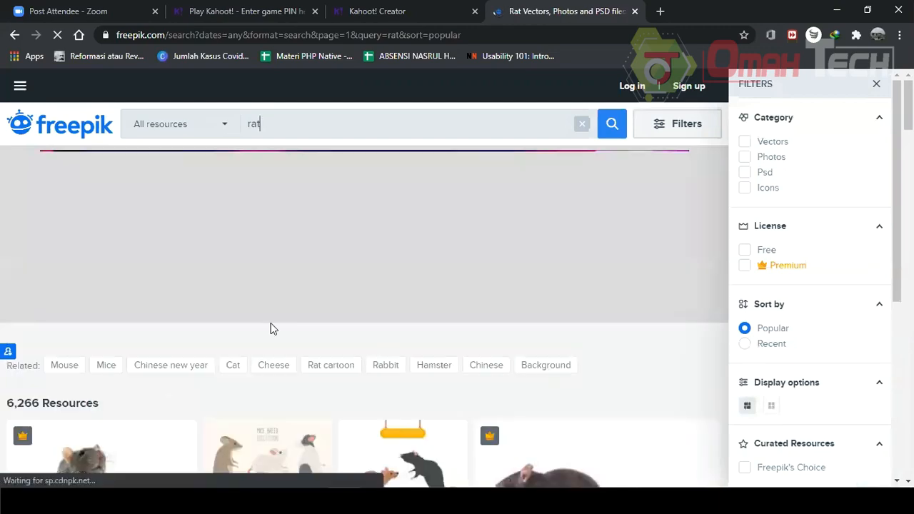
scroll(493, 303, down, 4)
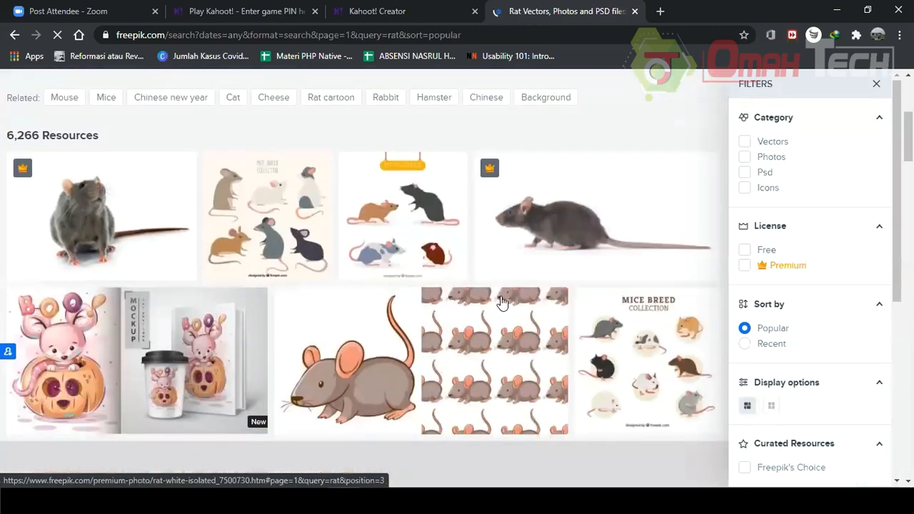
Filter the 'rat' search results to Free resources only and rerun the search.
click(590, 215)
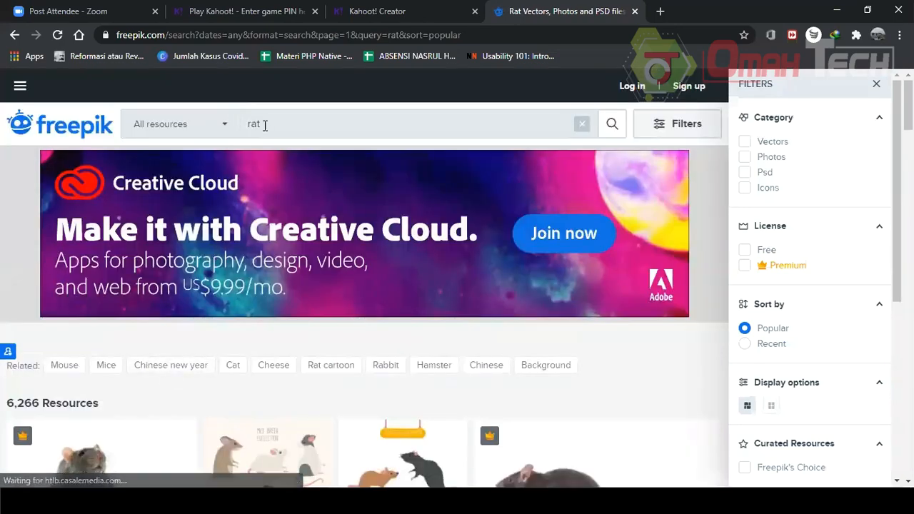
click(228, 126)
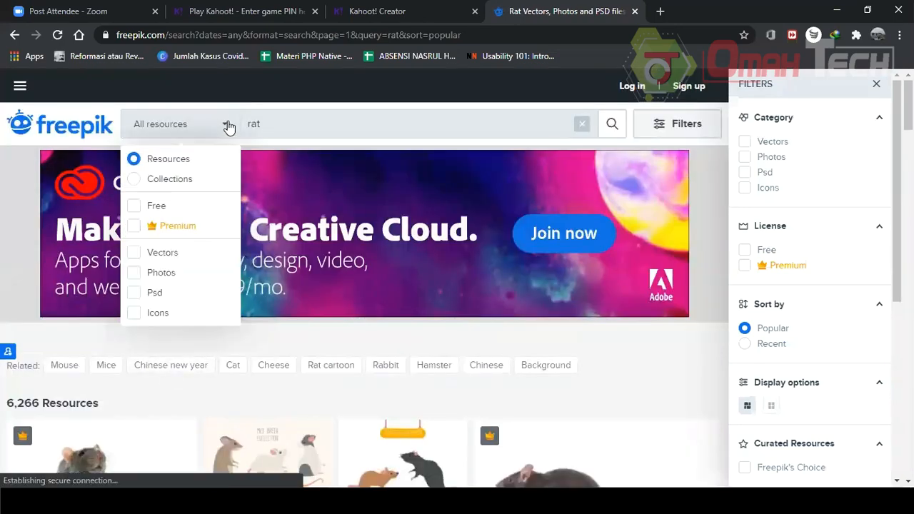
click(133, 207)
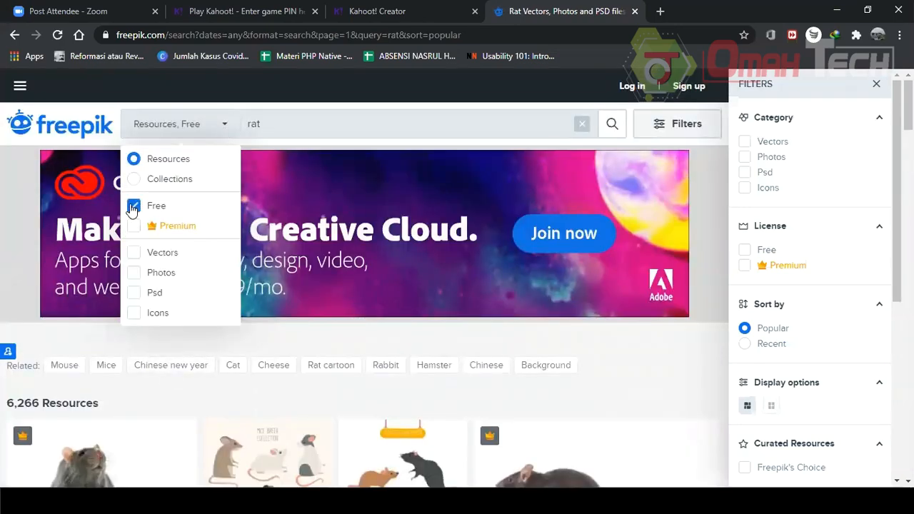
click(674, 123)
scroll(564, 257, down, 3)
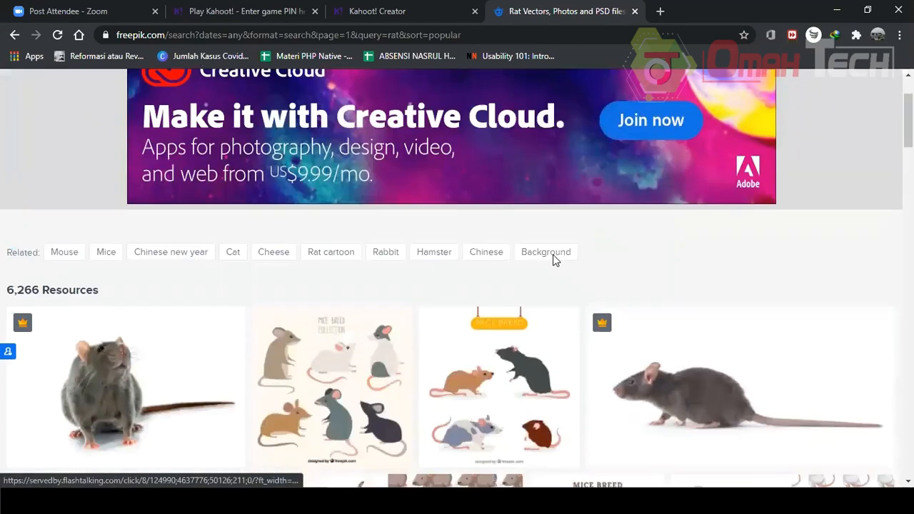
scroll(607, 286, up, 3)
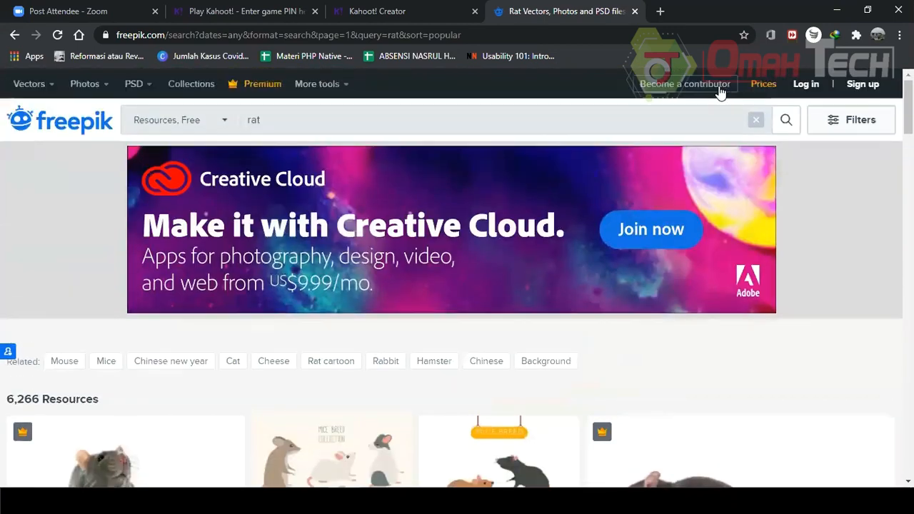
click(786, 123)
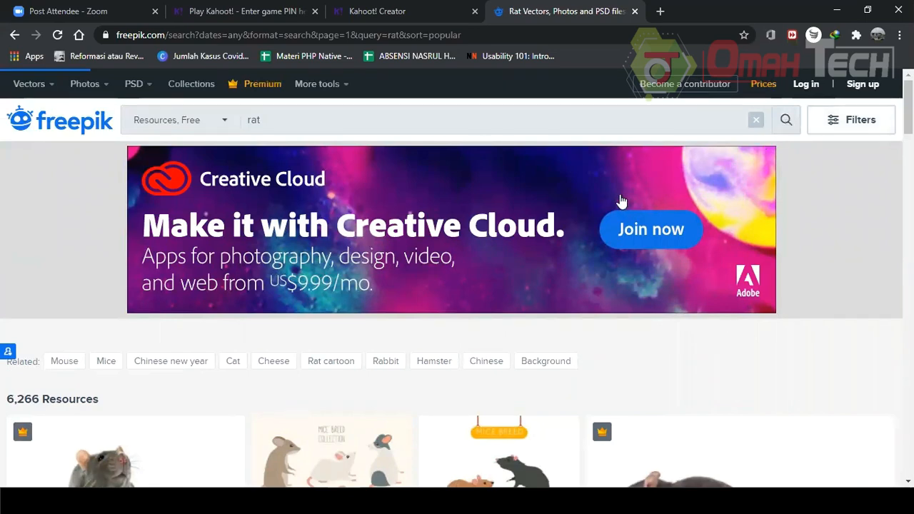
Scroll through the free rat images to look for a suitable picture.
scroll(619, 207, down, 1)
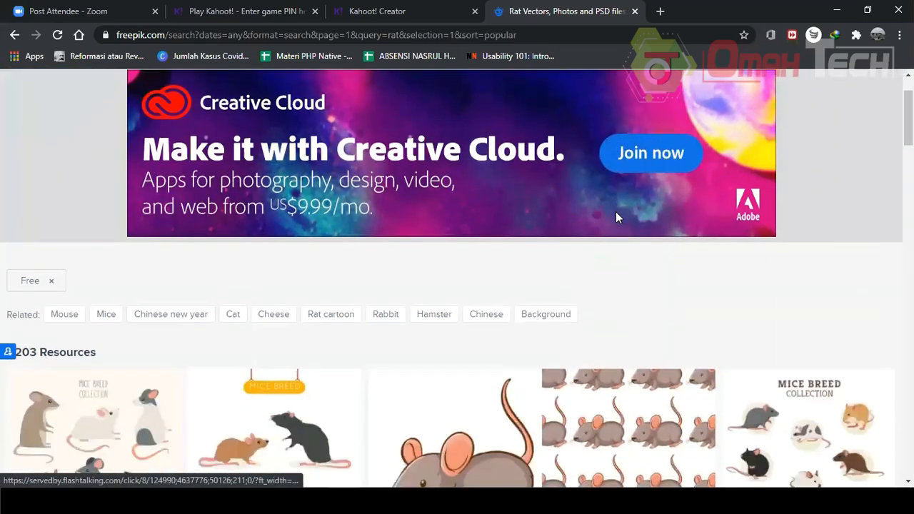
scroll(617, 208, down, 4)
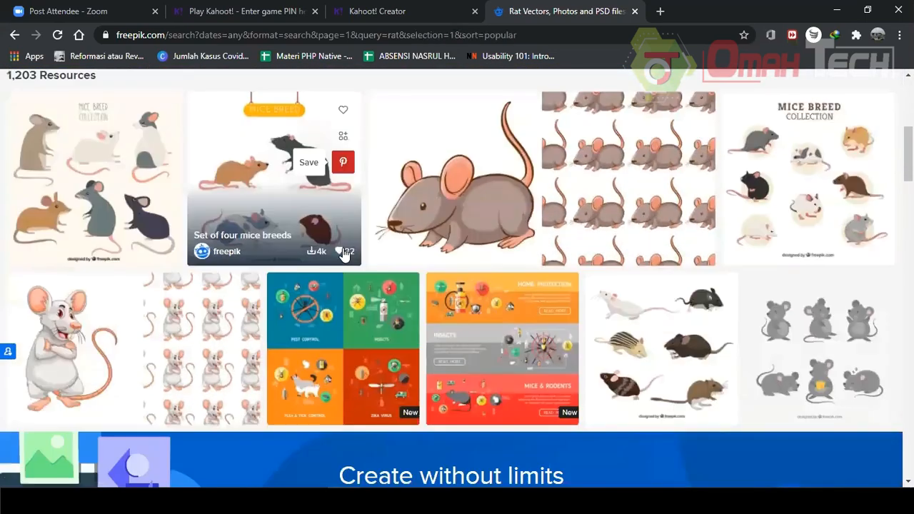
scroll(350, 250, down, 7)
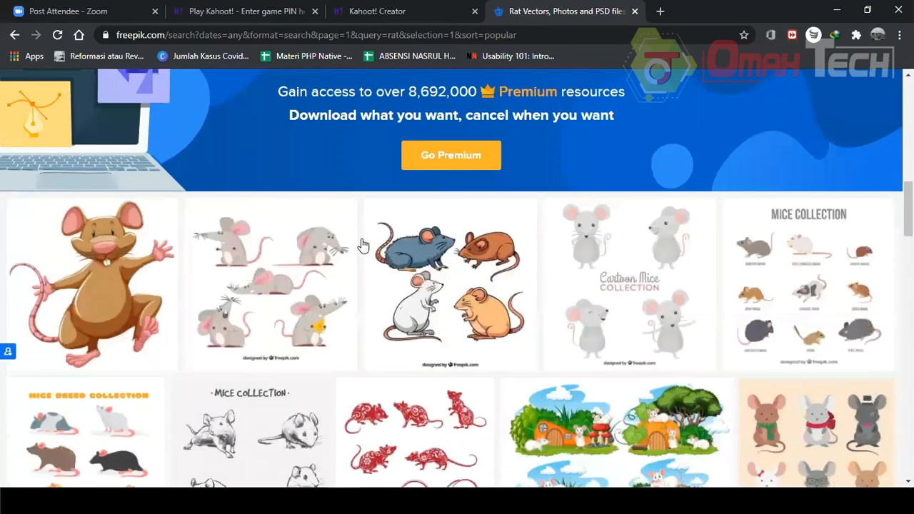
scroll(645, 249, down, 2)
scroll(407, 257, up, 3)
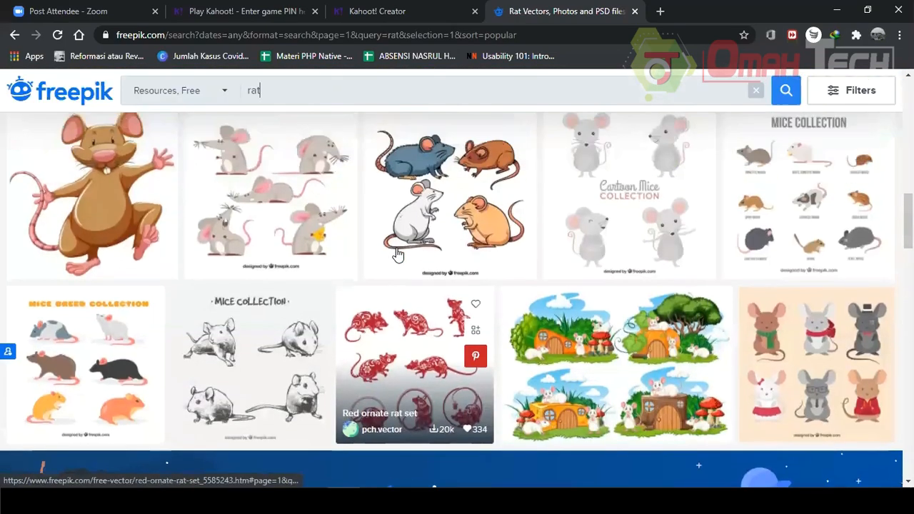
scroll(551, 253, up, 8)
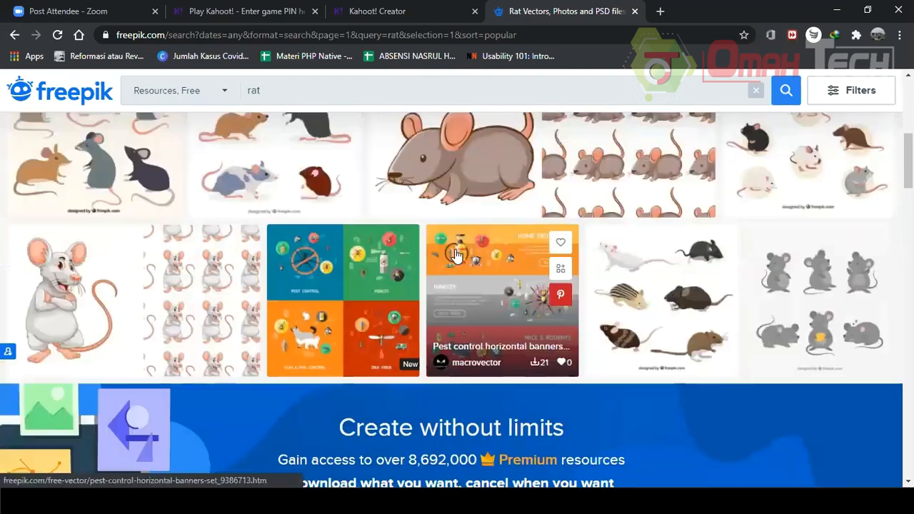
scroll(623, 257, down, 2)
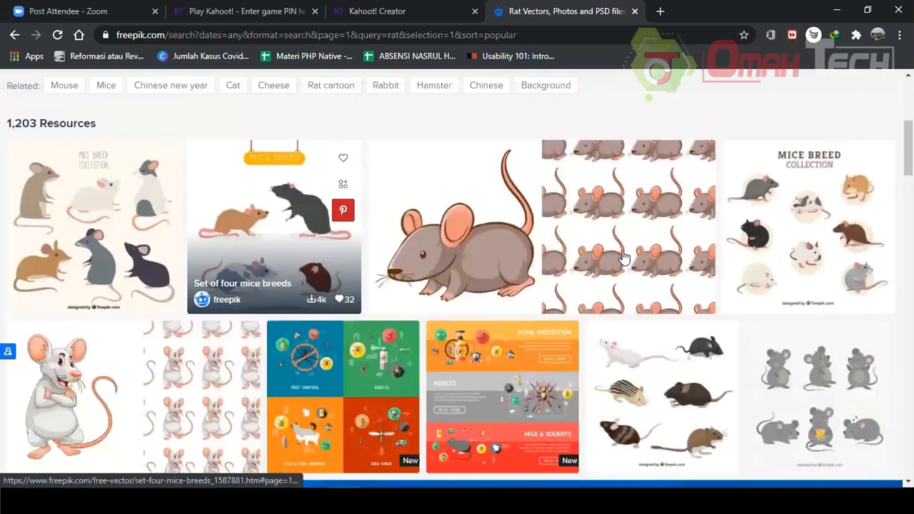
scroll(550, 255, down, 5)
scroll(357, 243, down, 1)
scroll(361, 185, up, 5)
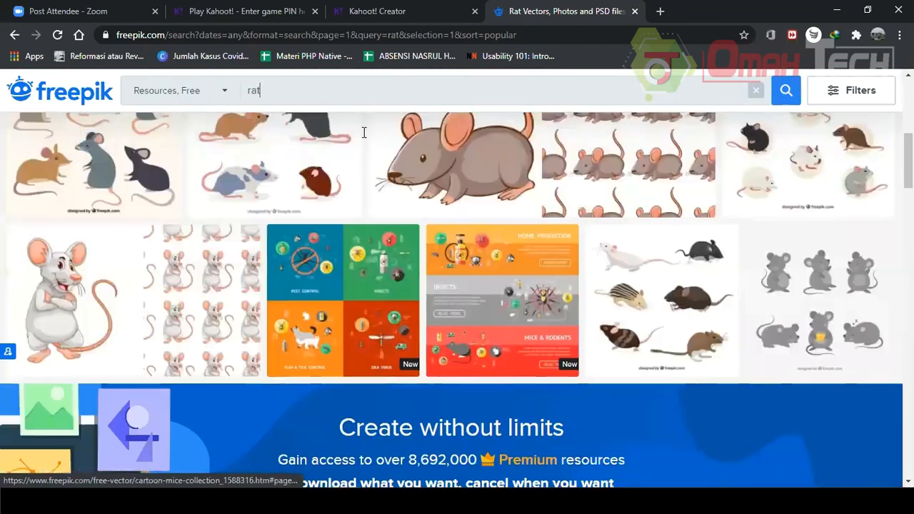
scroll(165, 132, up, 5)
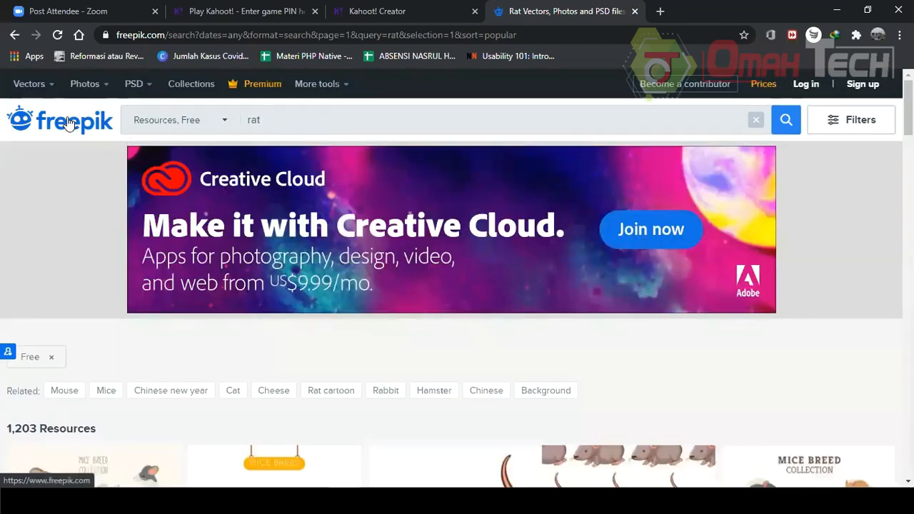
Return to the freepik home page and close the freepik tab.
click(69, 123)
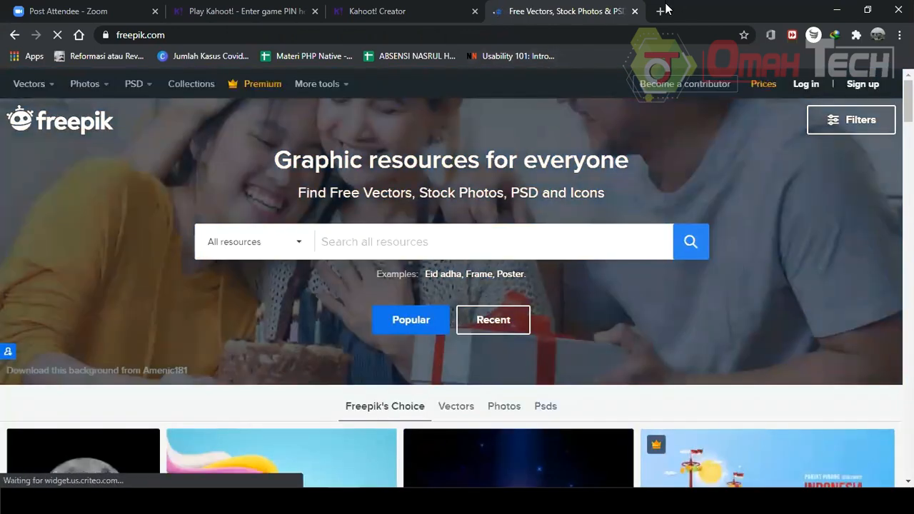
click(405, 240)
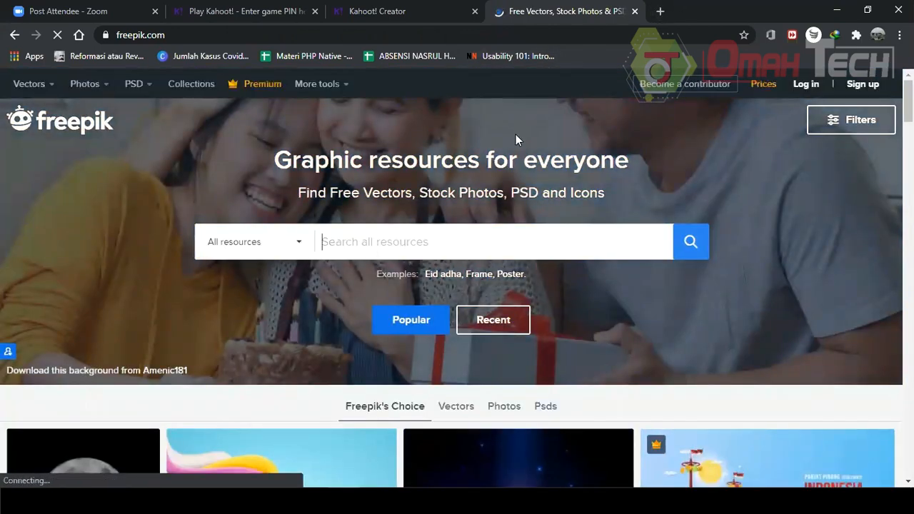
click(635, 12)
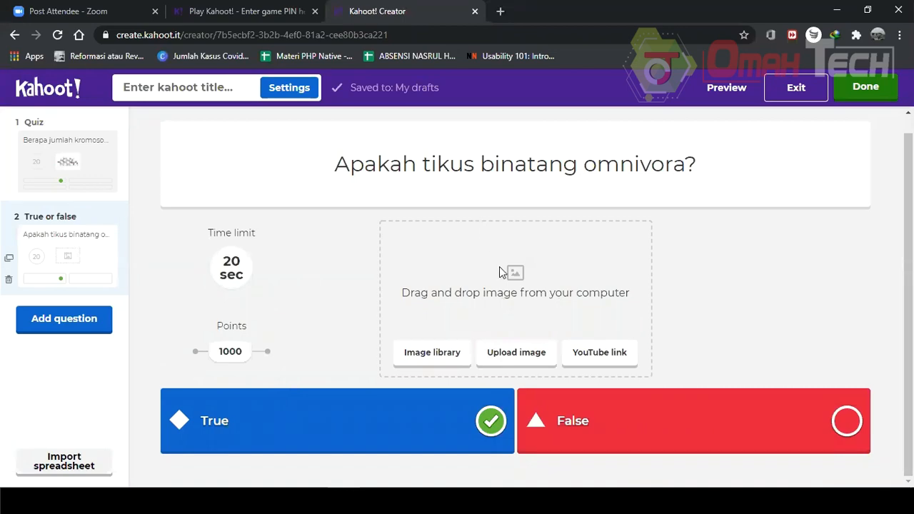
Open the image library and browse the Most Popular pictures.
click(431, 352)
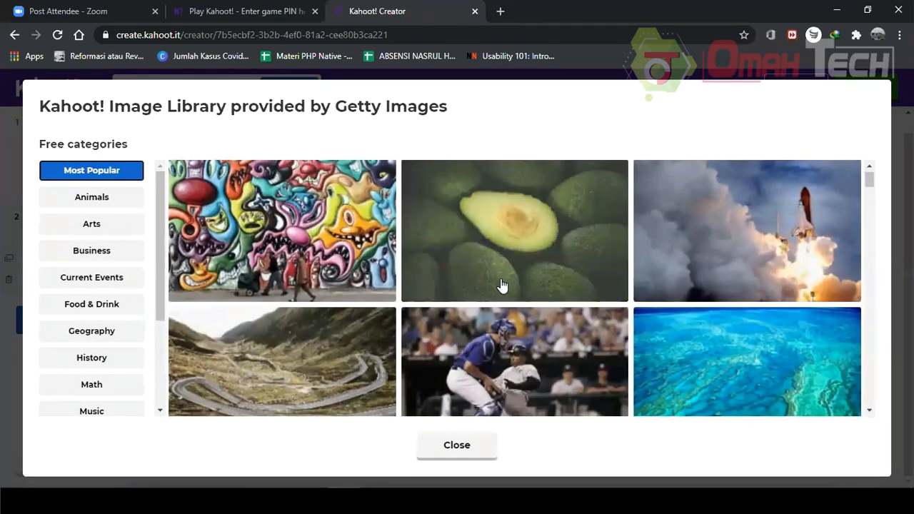
scroll(500, 283, down, 4)
scroll(503, 284, down, 6)
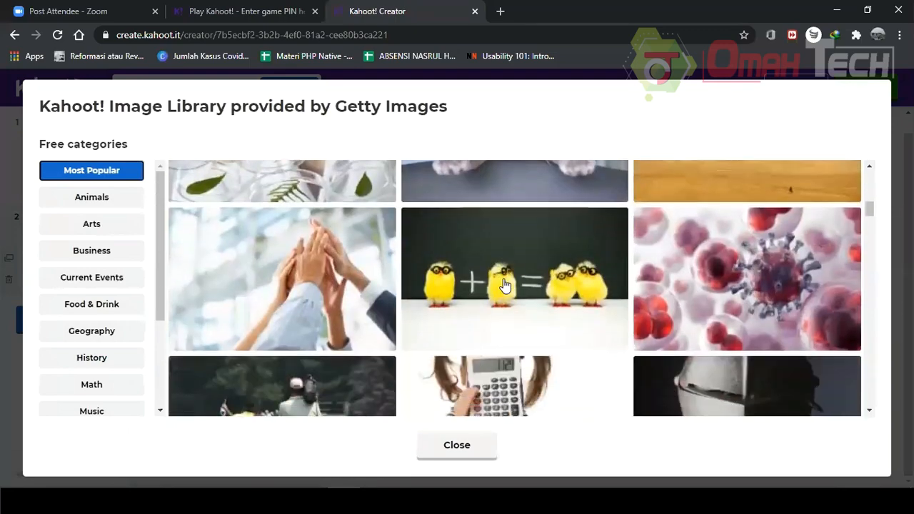
scroll(503, 284, down, 8)
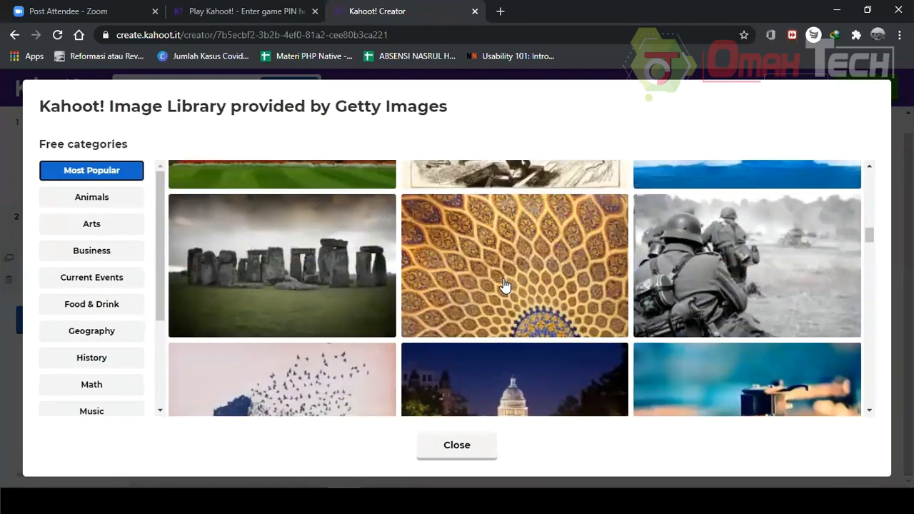
scroll(503, 284, down, 8)
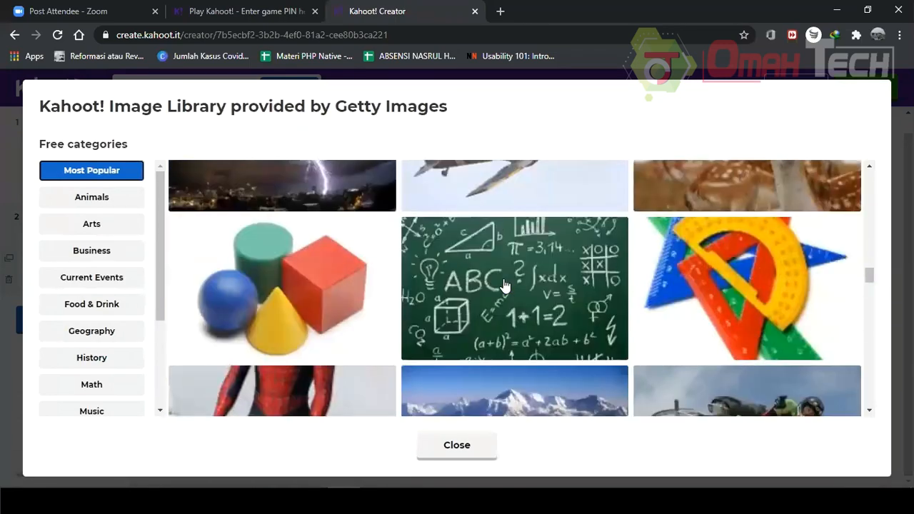
scroll(503, 285, down, 10)
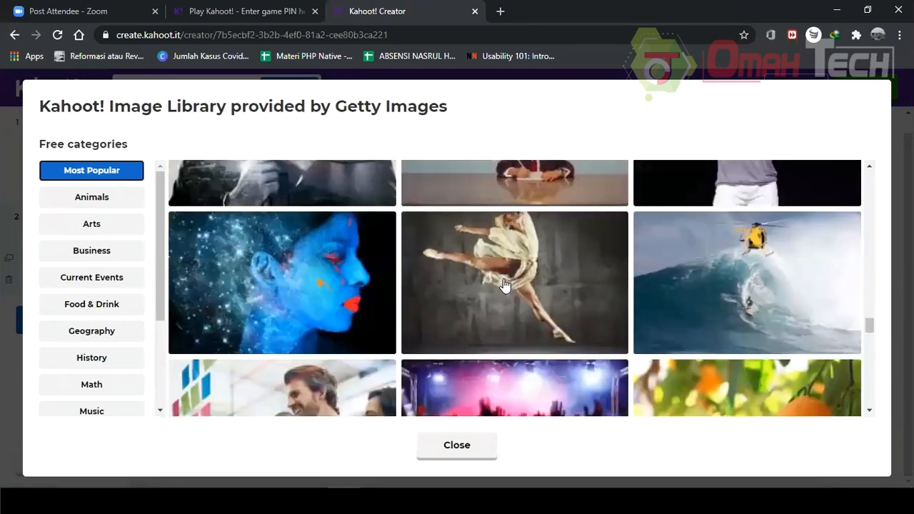
scroll(504, 284, down, 10)
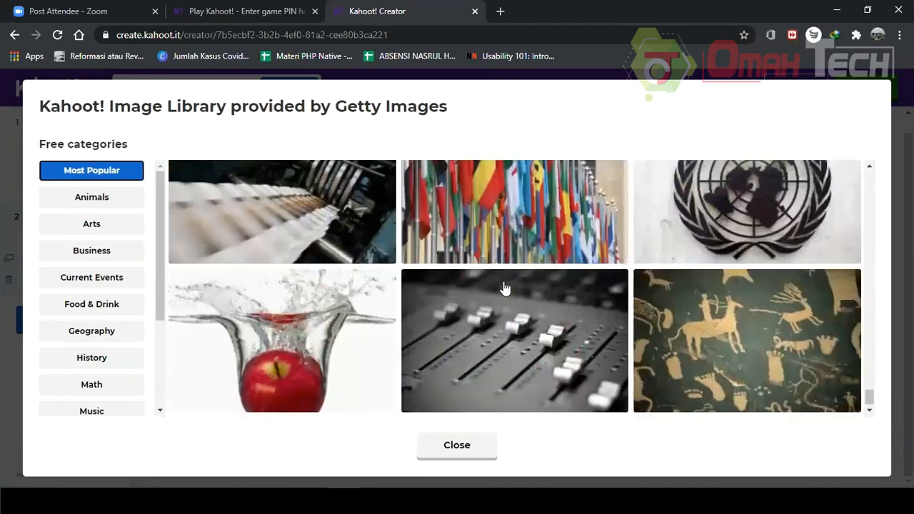
Switch to the Animals category and add the dark hamster photo to the True or false question.
click(91, 197)
scroll(752, 300, down, 5)
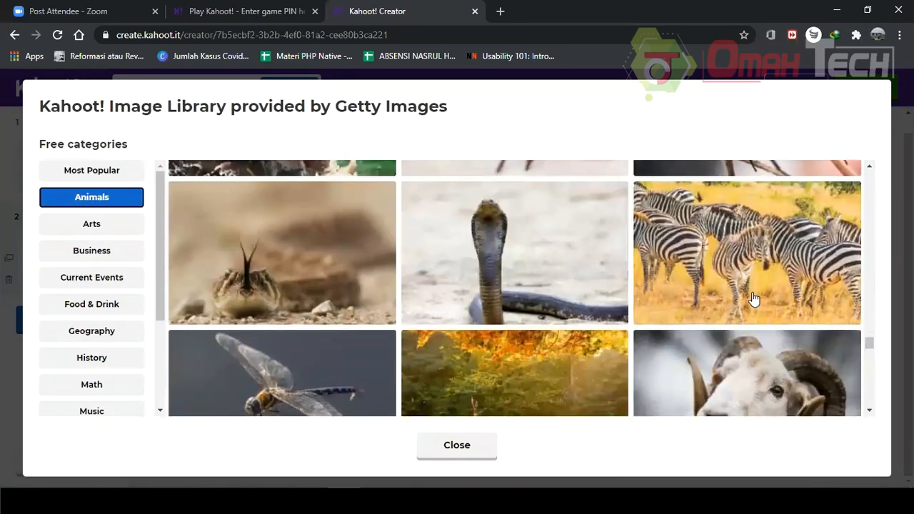
scroll(754, 299, down, 8)
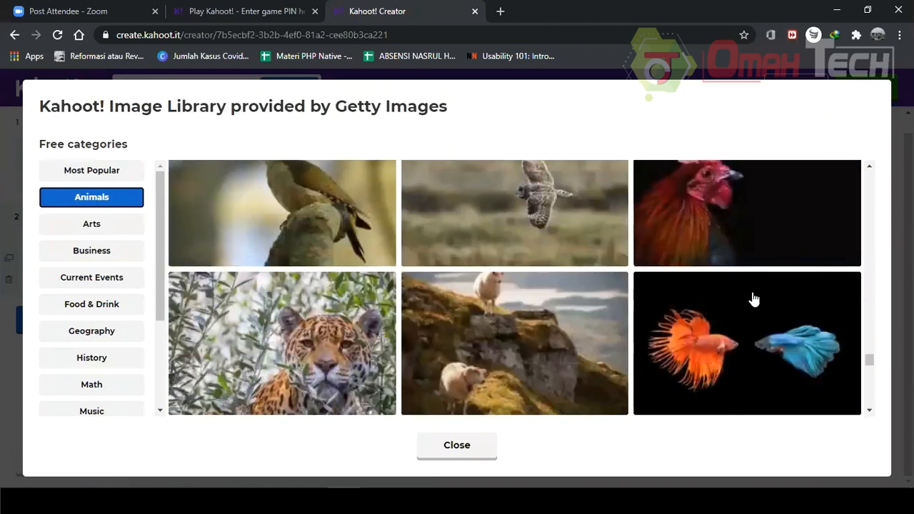
scroll(754, 298, down, 9)
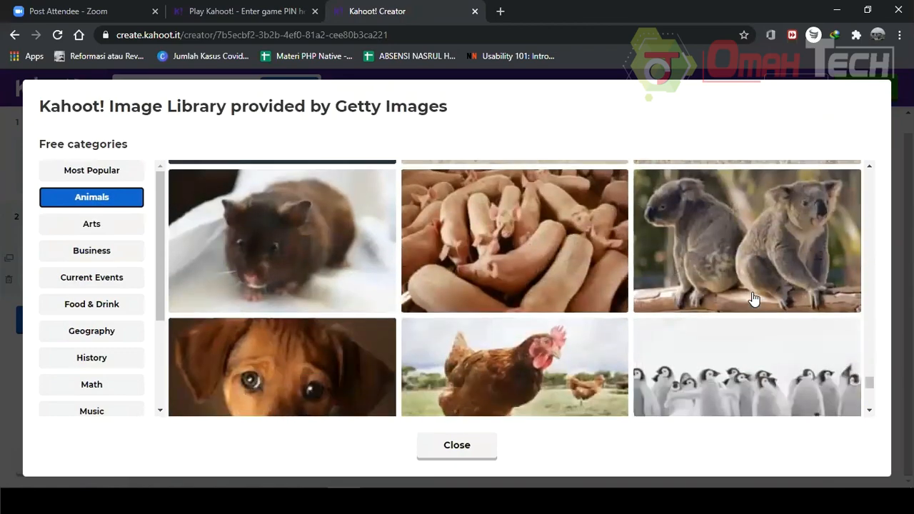
scroll(754, 298, down, 3)
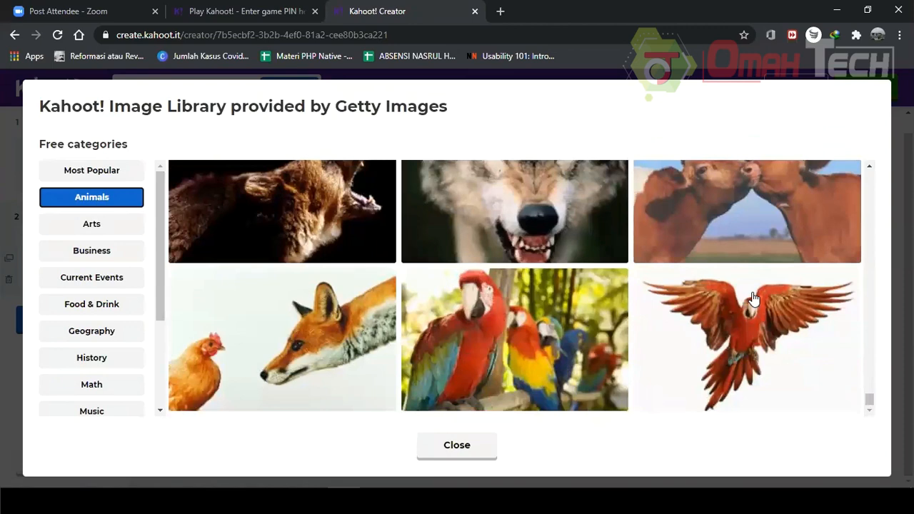
scroll(755, 299, up, 2)
scroll(754, 298, up, 6)
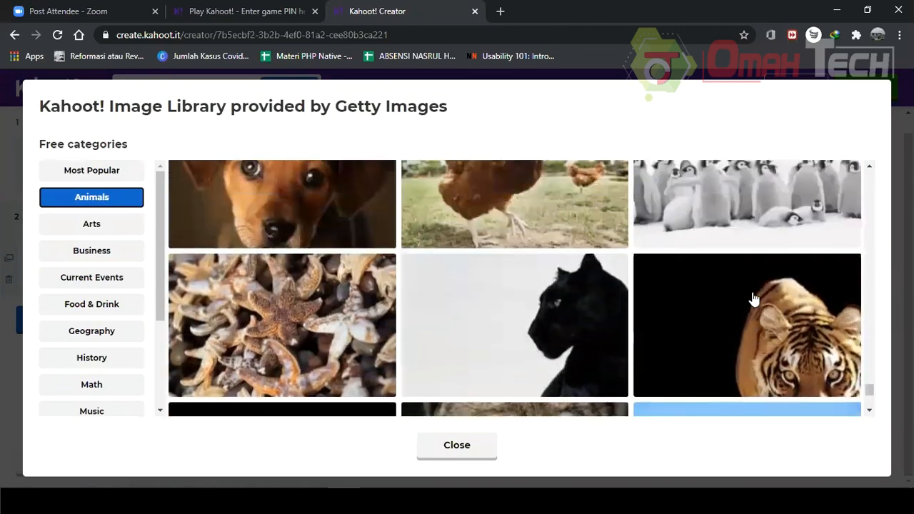
scroll(562, 341, up, 2)
scroll(296, 347, down, 2)
click(245, 273)
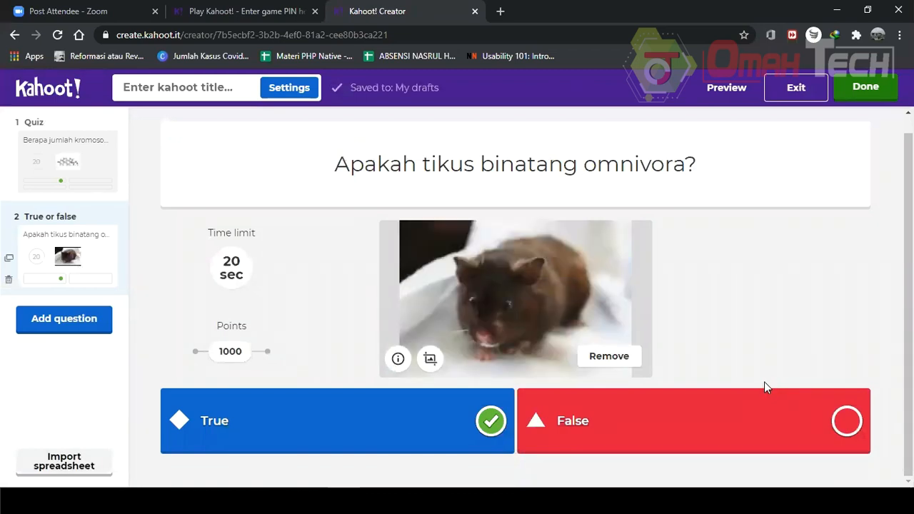
Dismiss the question type chooser and preview the kahoot.
click(58, 323)
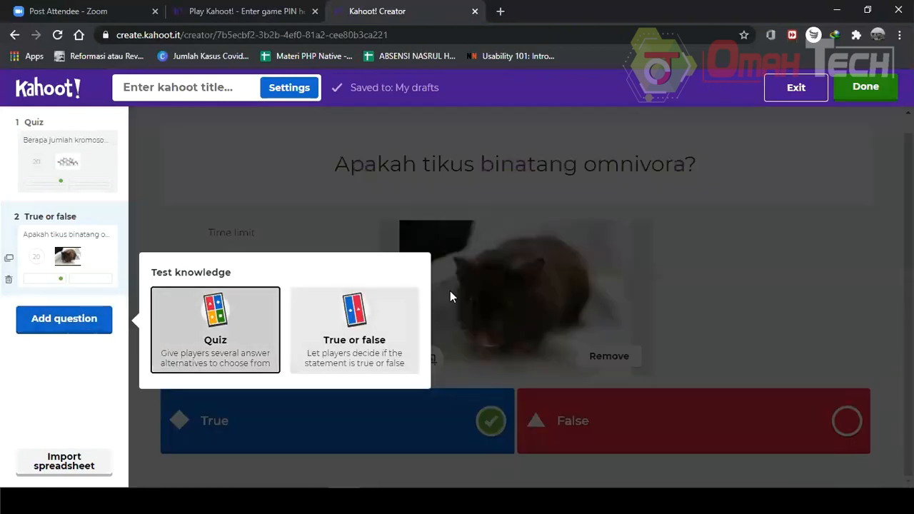
click(816, 300)
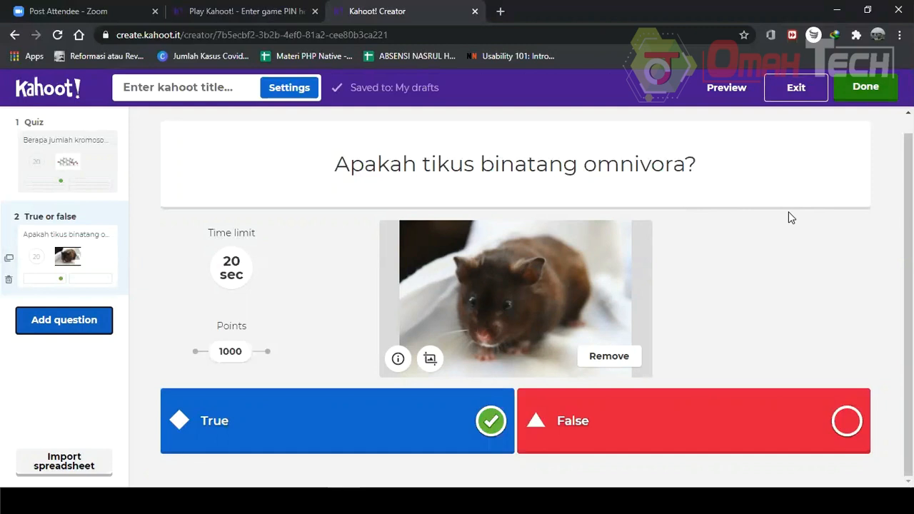
click(866, 93)
click(729, 88)
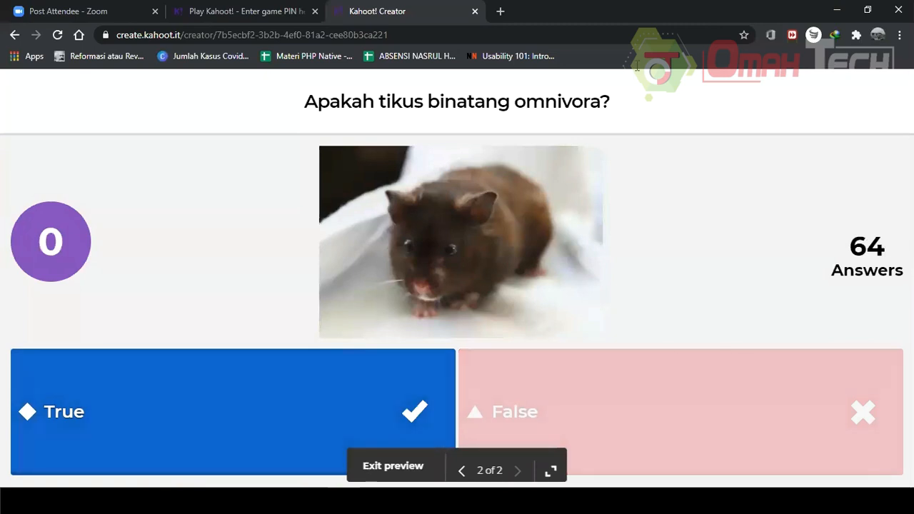
Preview the kahoot again starting from the first question, then exit the preview.
click(402, 468)
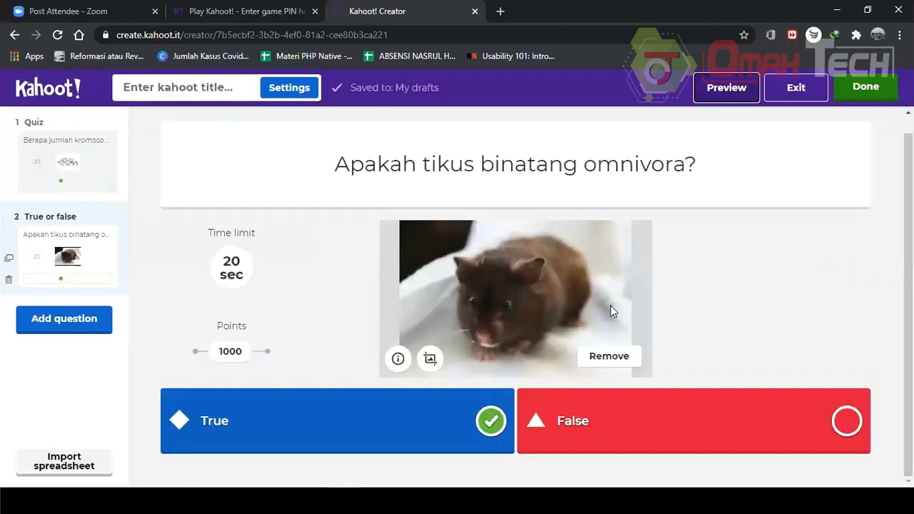
click(85, 173)
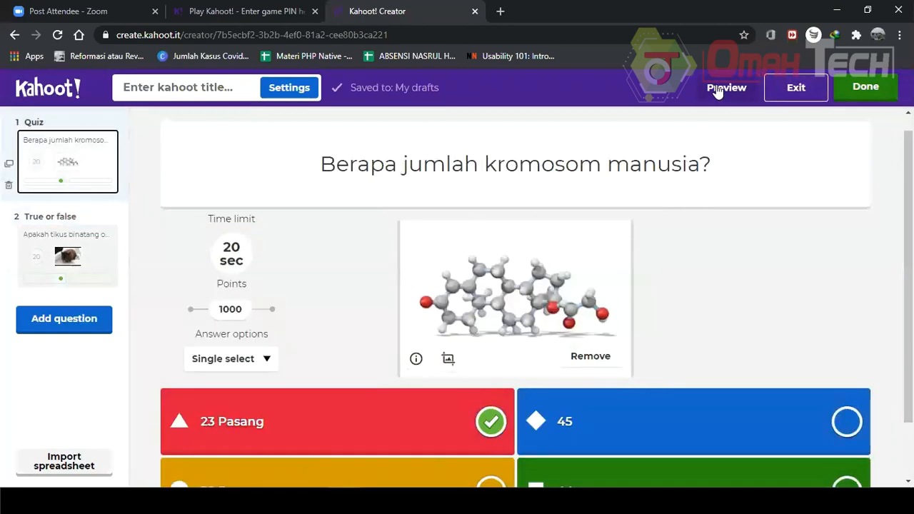
click(718, 89)
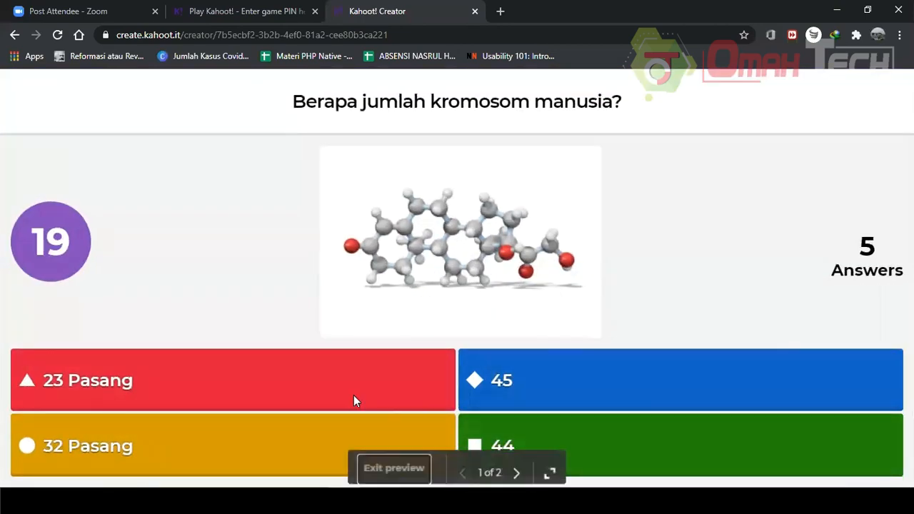
click(415, 471)
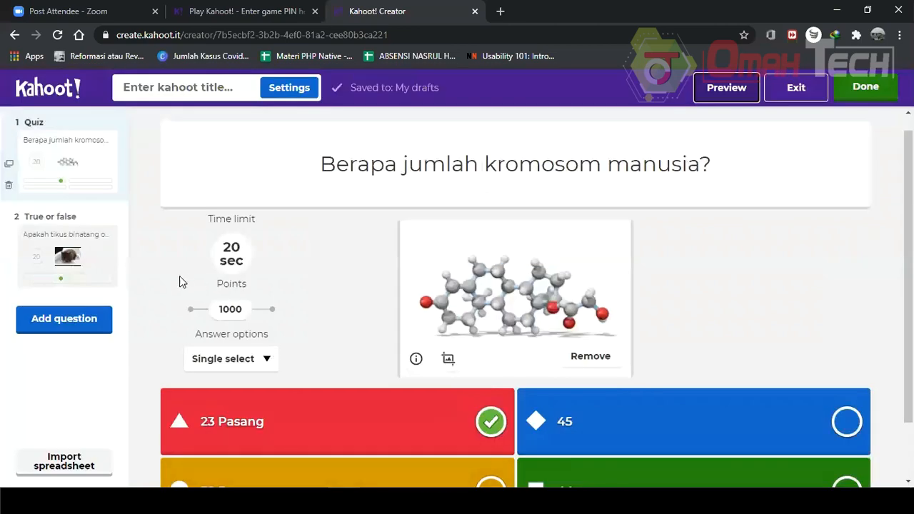
Leave the quiz creator and look through the My Kahoots and My drafts lists.
click(74, 256)
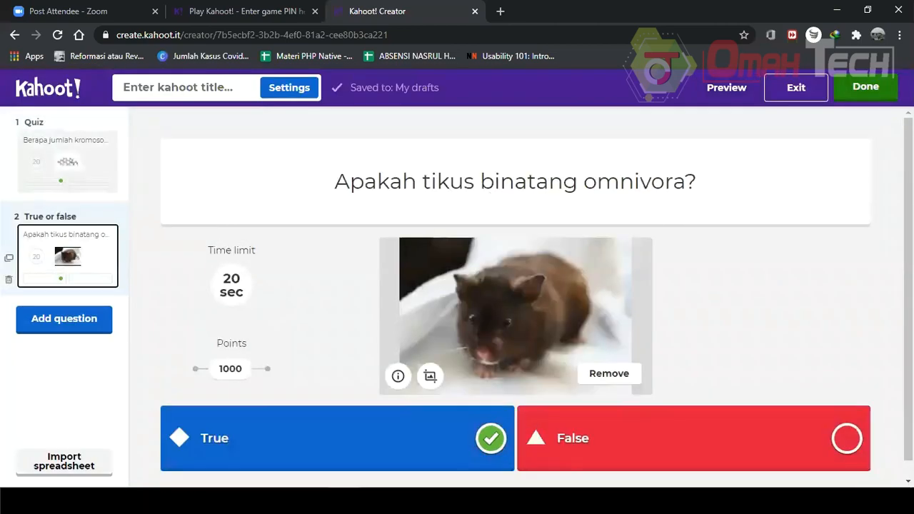
click(796, 88)
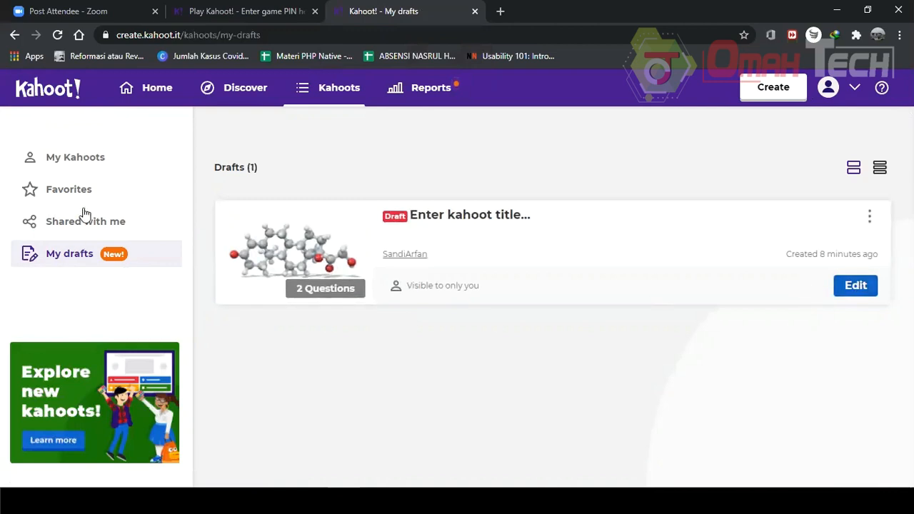
click(105, 158)
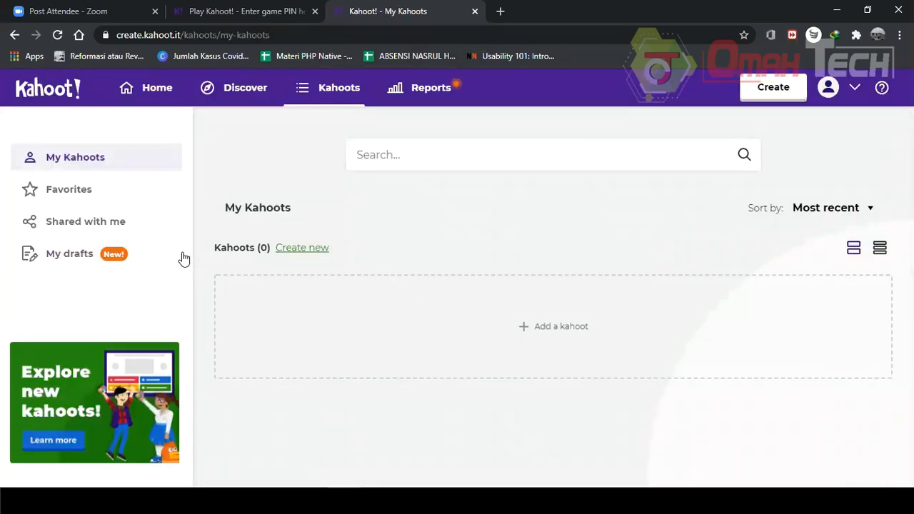
click(57, 257)
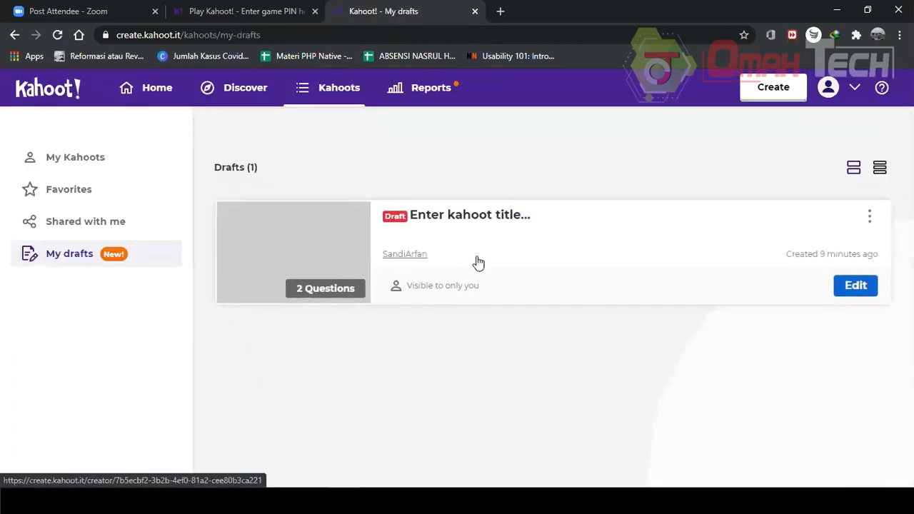
Reopen the draft and finish it with the title IPA and the description Biologi Dasar.
click(857, 287)
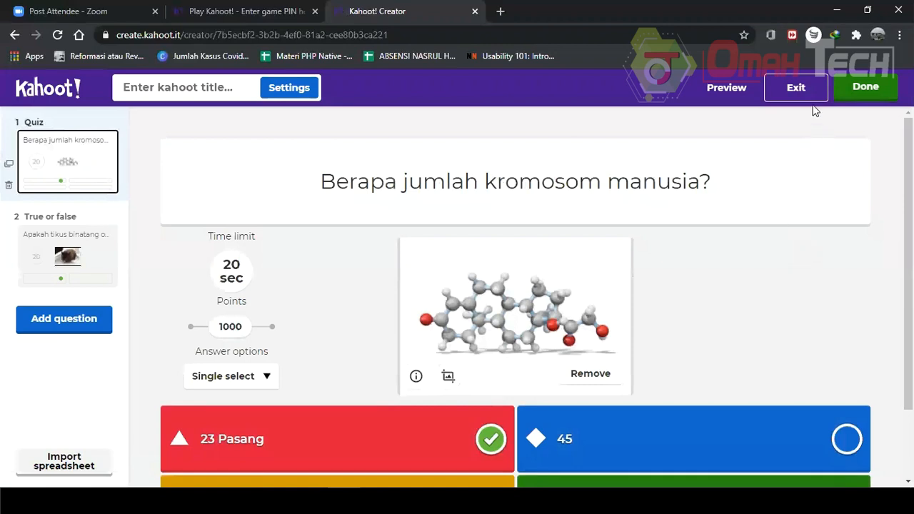
click(861, 94)
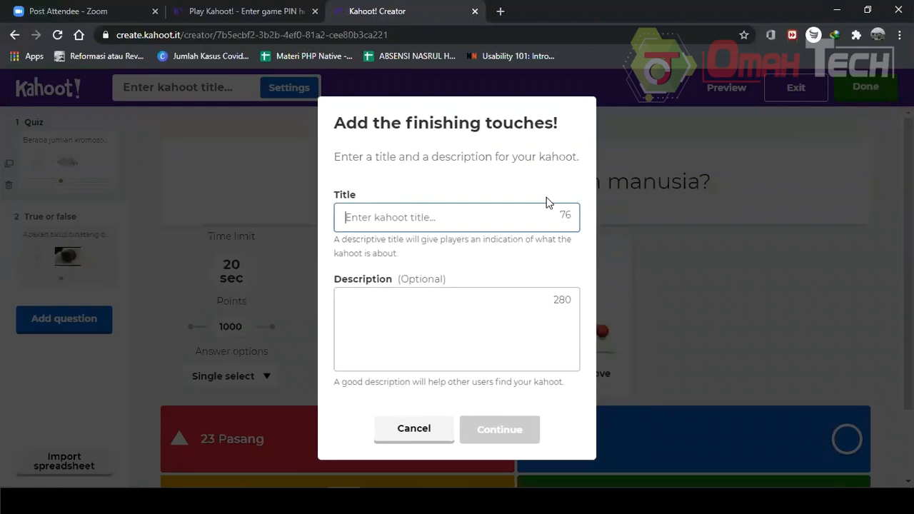
text(IPA)
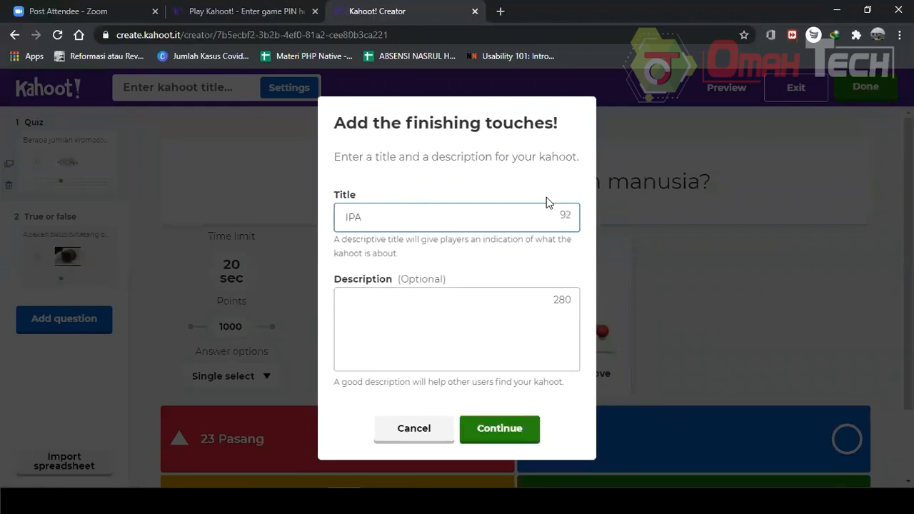
click(542, 302)
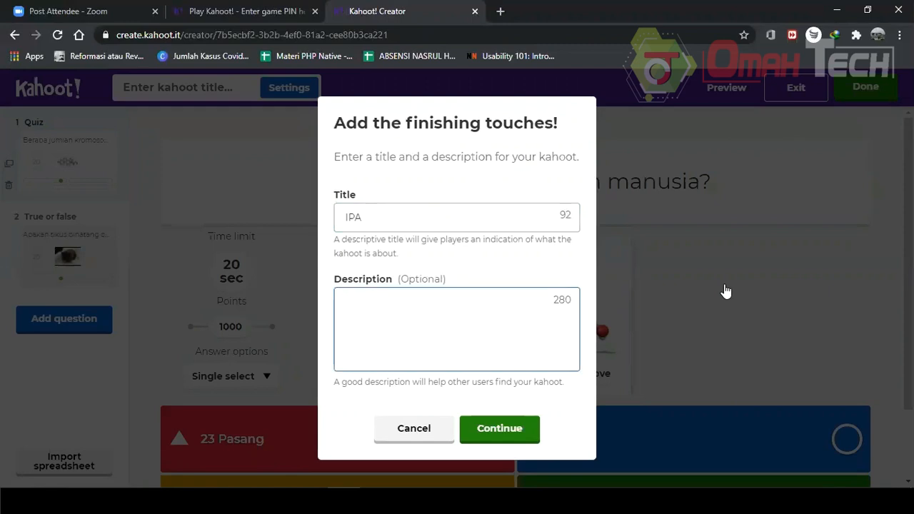
text(Biologi Dasar)
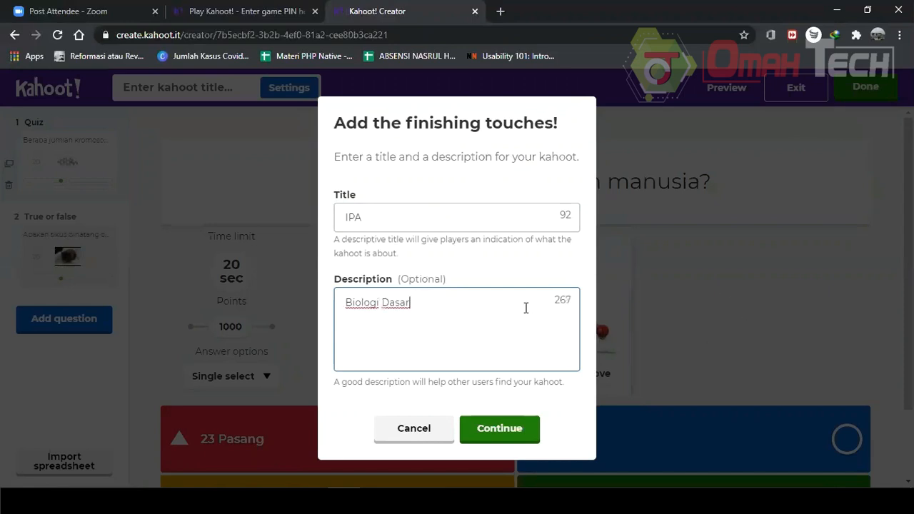
click(525, 425)
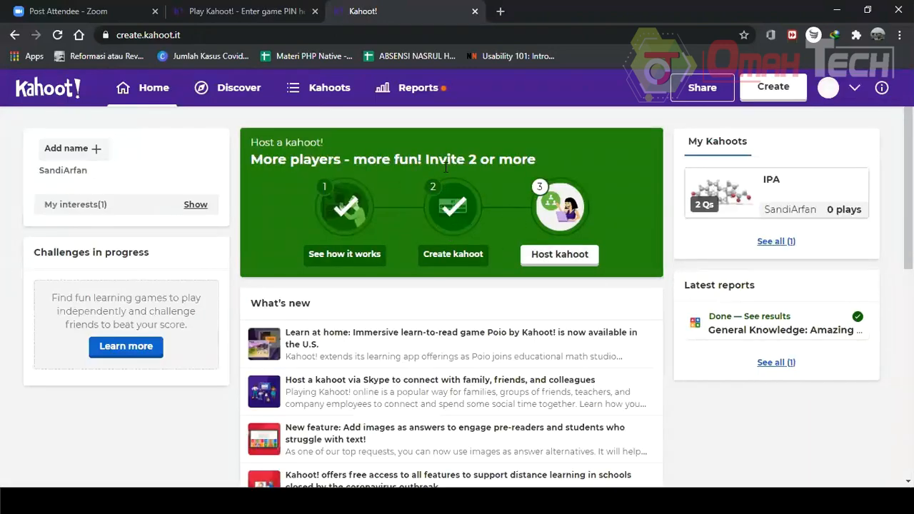
Browse the Kahoots, Reports and Home pages.
click(300, 93)
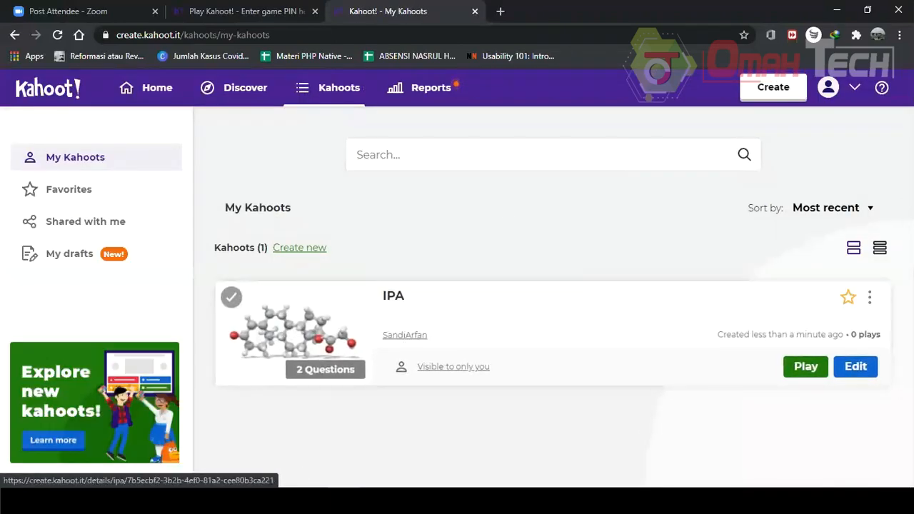
click(451, 87)
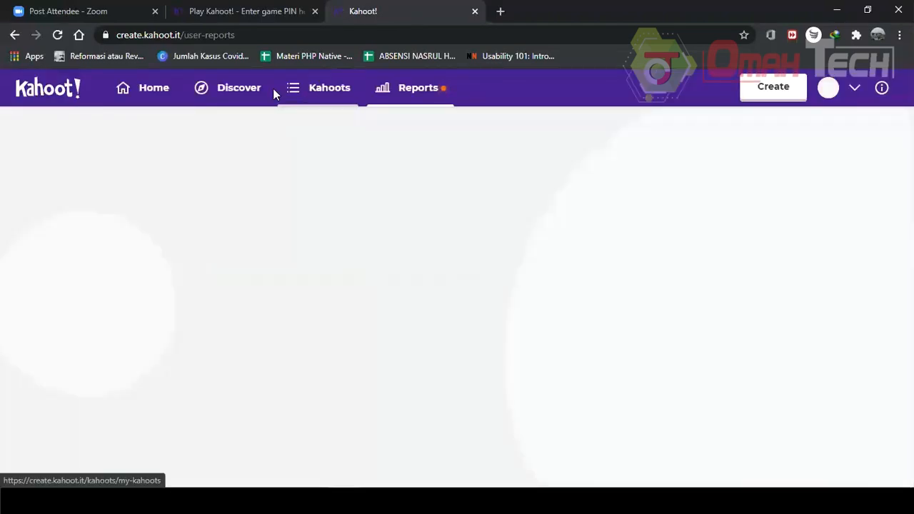
click(55, 94)
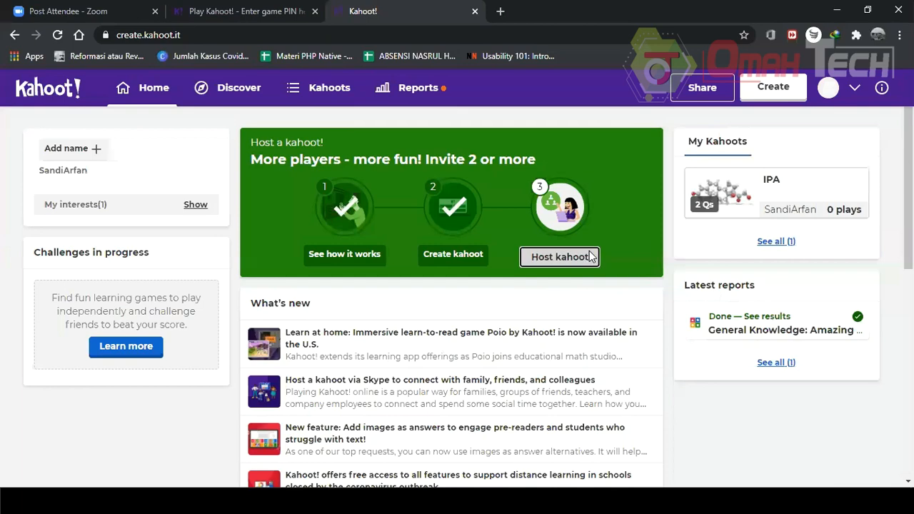
Host the IPA kahoot as a live game in Host mode.
click(589, 257)
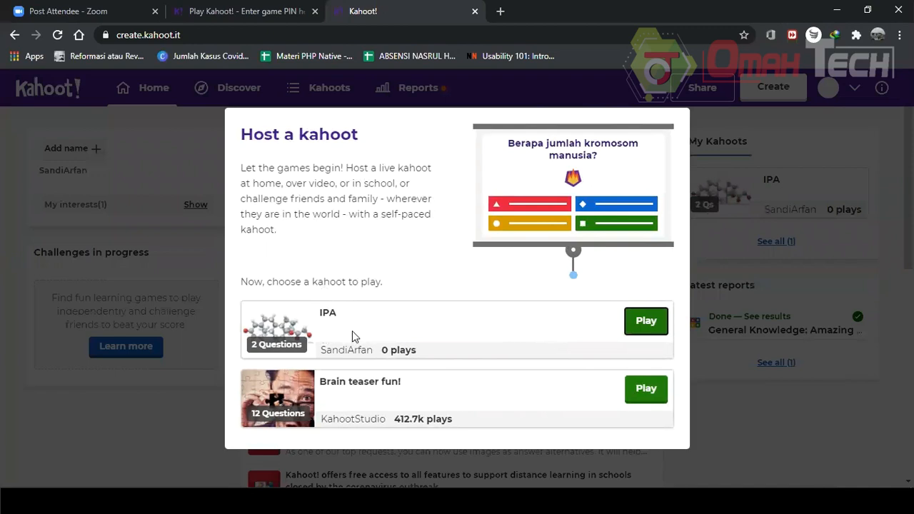
click(649, 321)
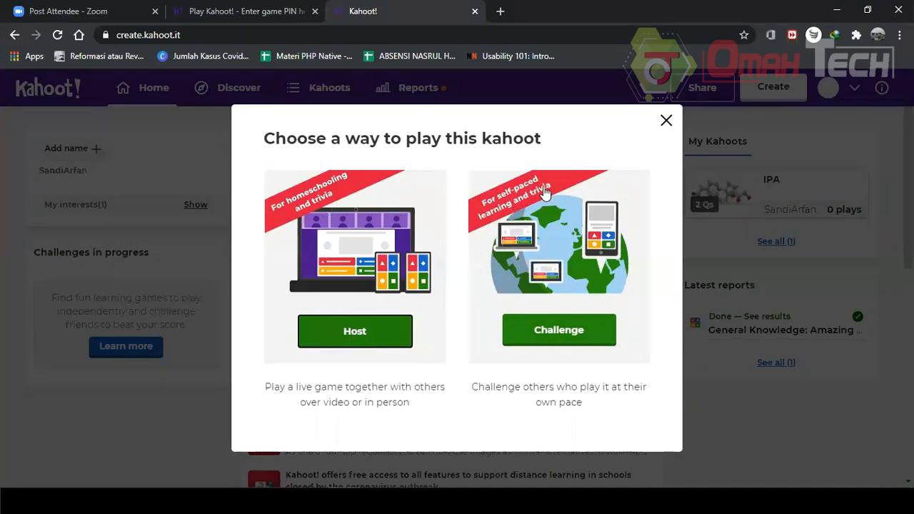
click(376, 334)
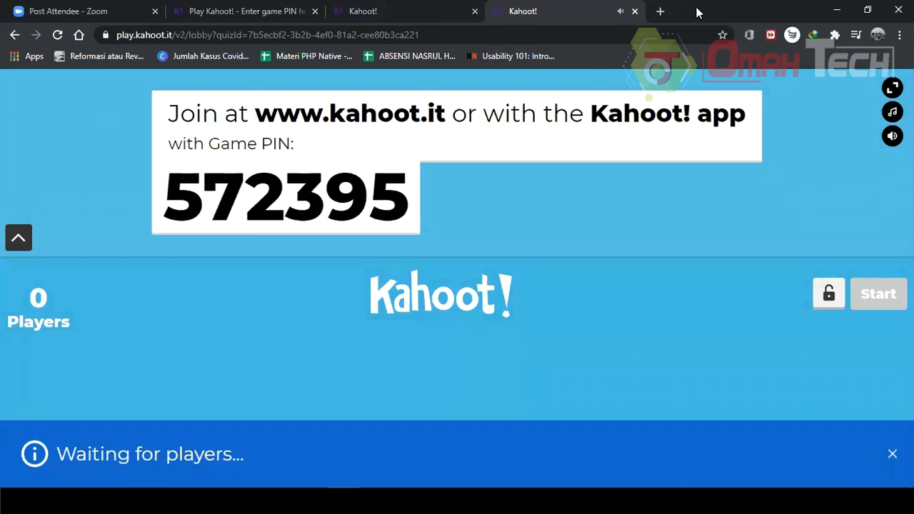
Snap the game lobby window to one half of the screen and open a new browser window beside it.
double_click(727, 7)
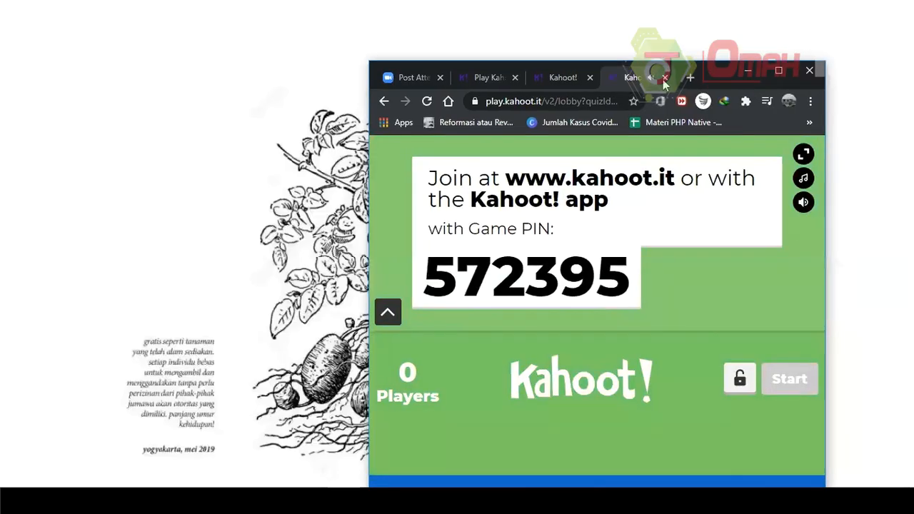
key(super+Left)
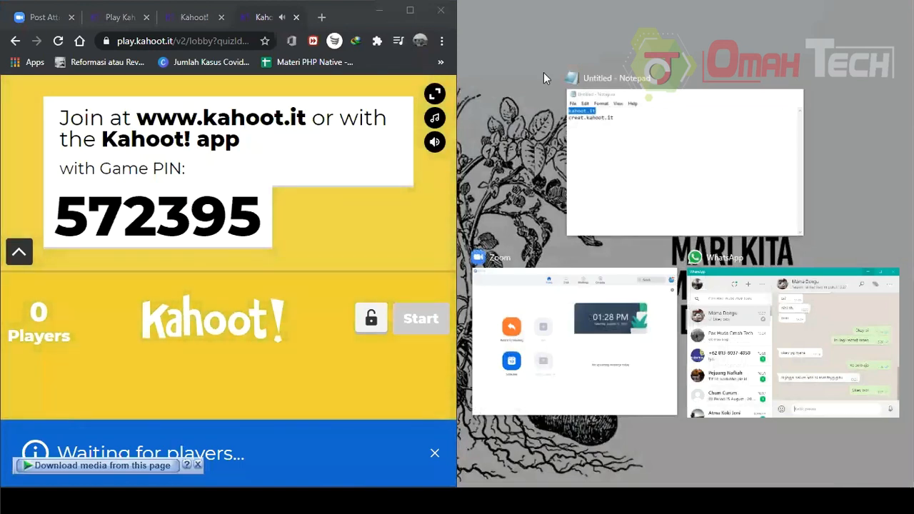
click(423, 23)
click(441, 41)
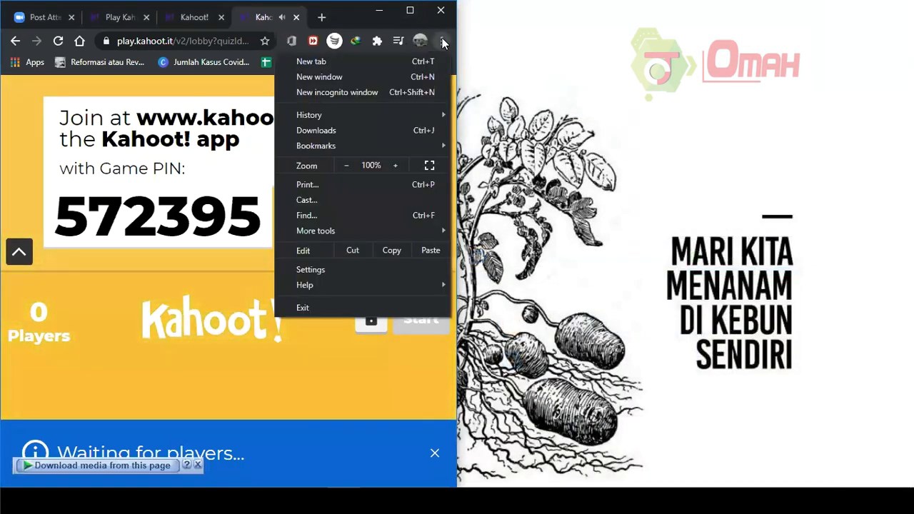
click(393, 76)
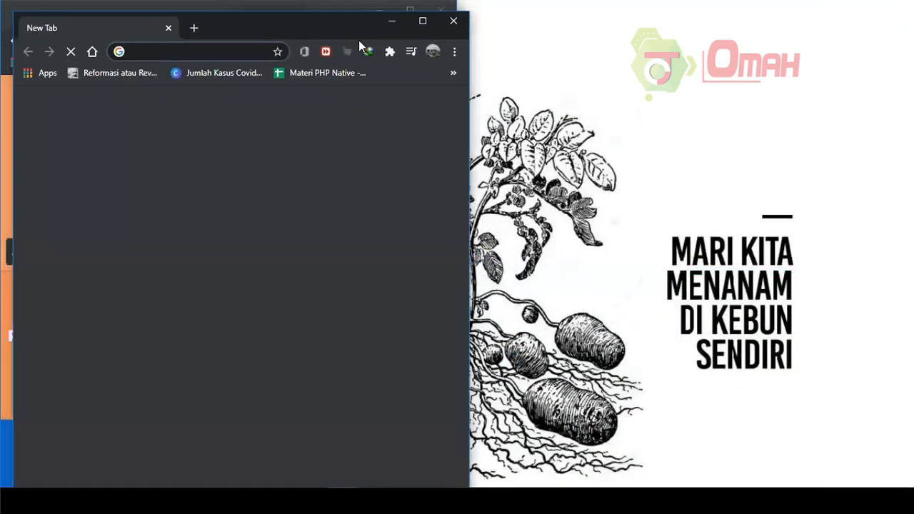
key(super+Right)
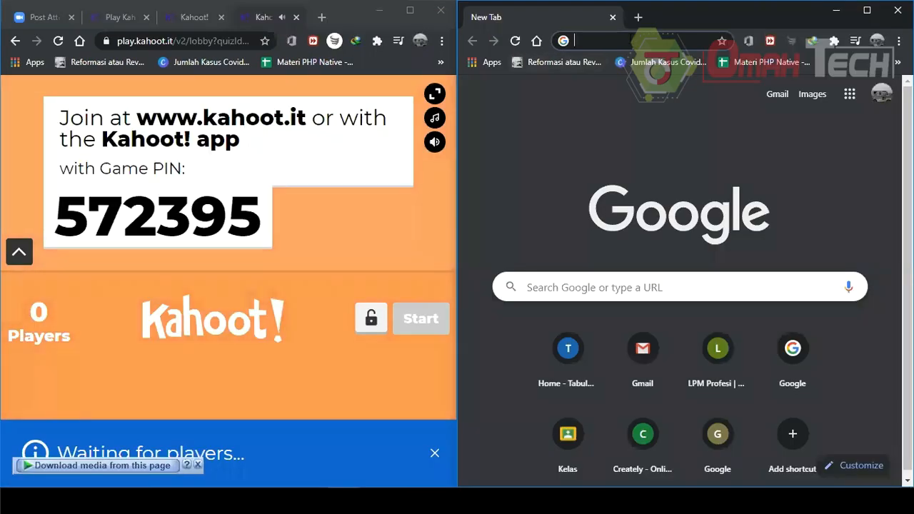
Highlight the game PIN shown on the lobby screen.
drag(56, 215, 264, 222)
click(308, 232)
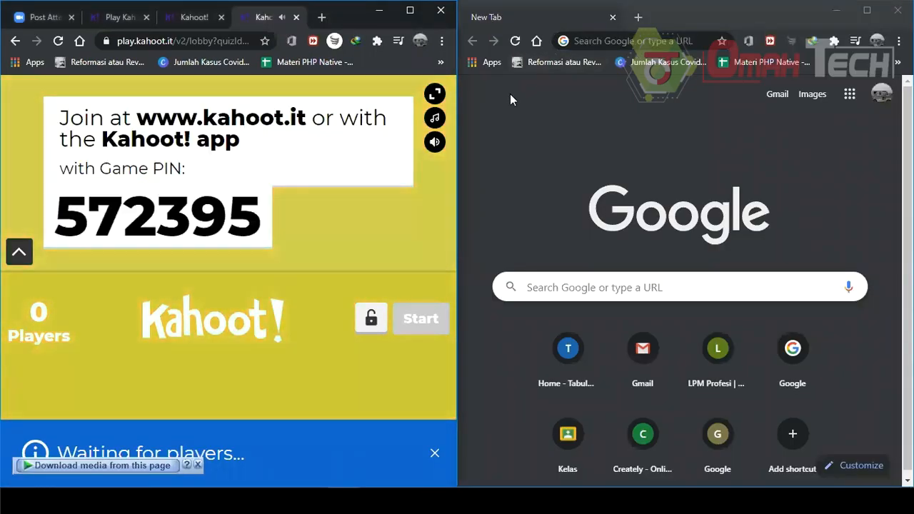
double_click(230, 218)
drag(230, 218, 54, 216)
Open kahoot.it in the new browser window.
click(662, 40)
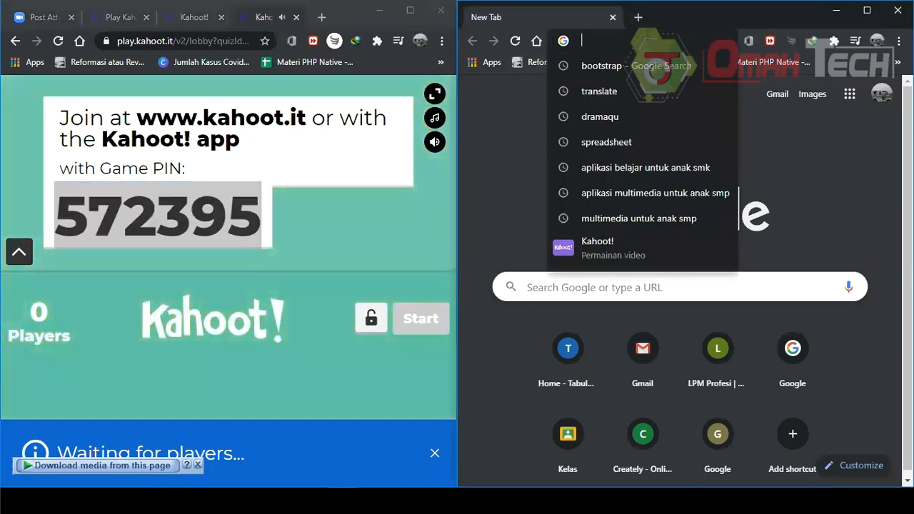
text(kah)
key(Return)
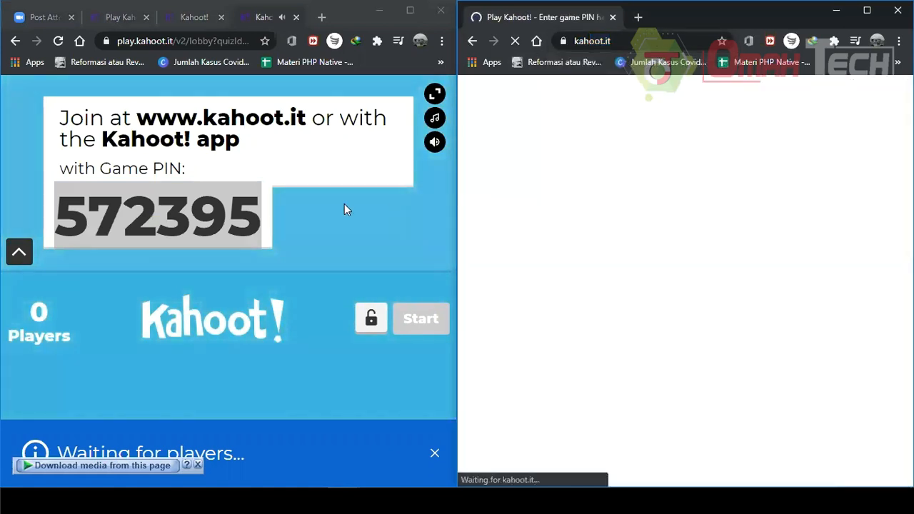
click(344, 203)
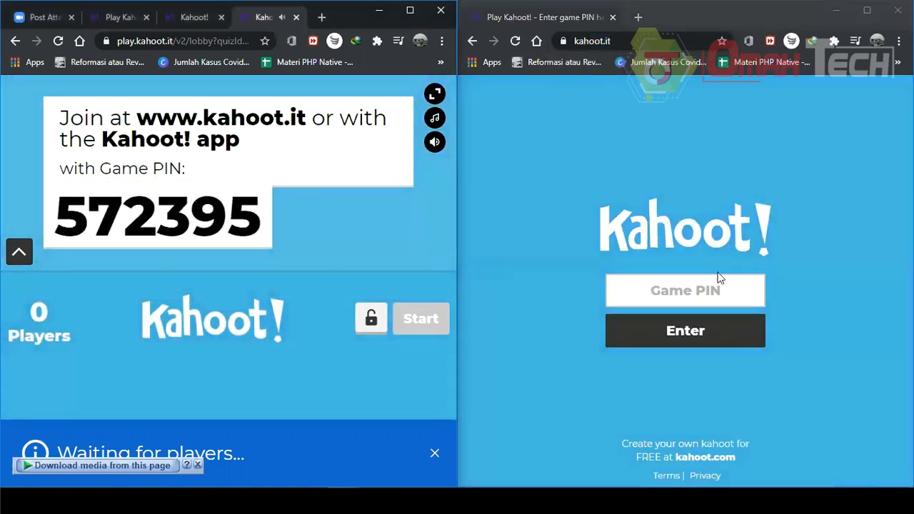
Enter the game PIN from the lobby screen into the Game PIN field and submit it.
click(704, 291)
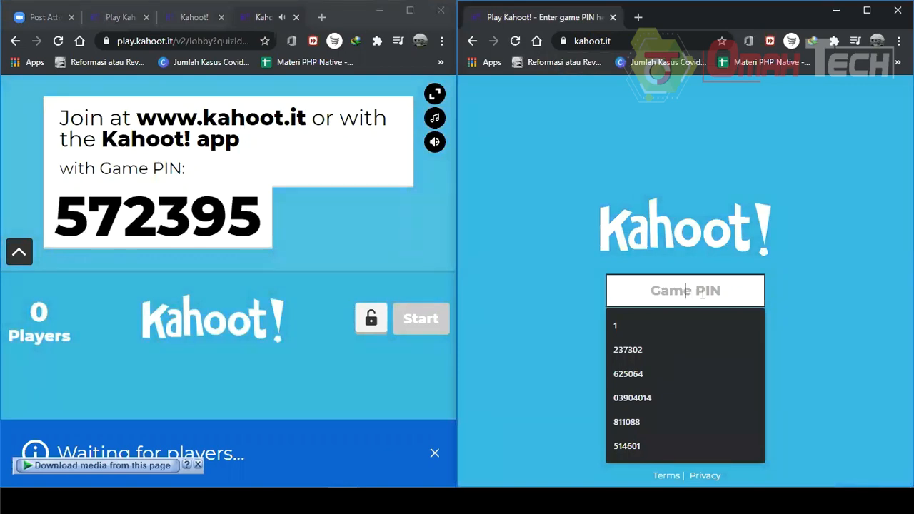
text(57)
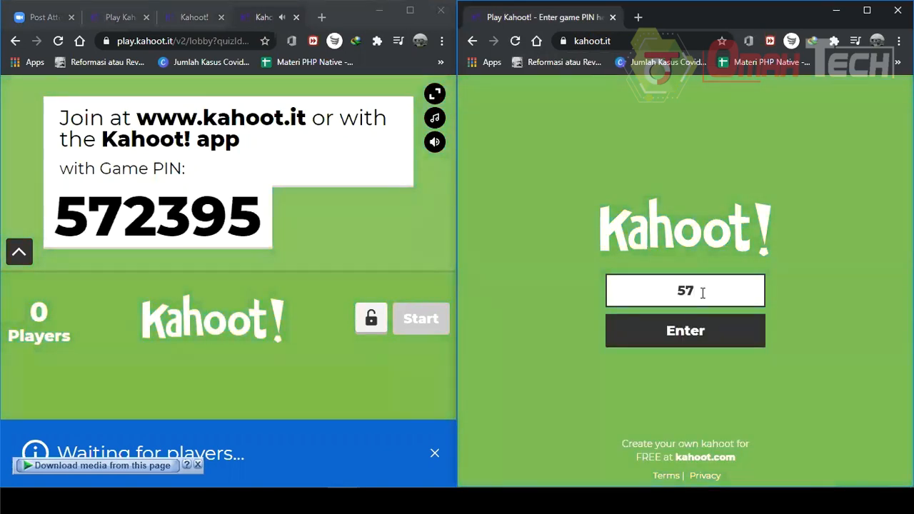
text(2395)
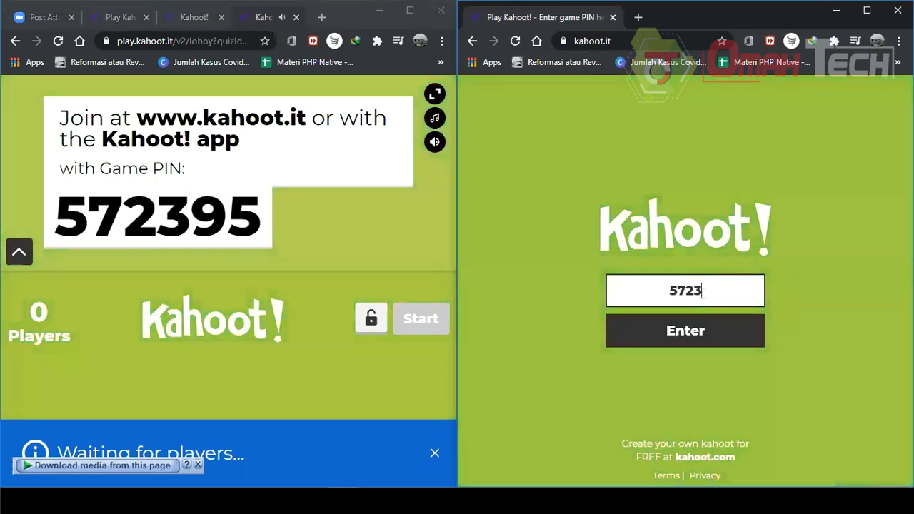
click(712, 329)
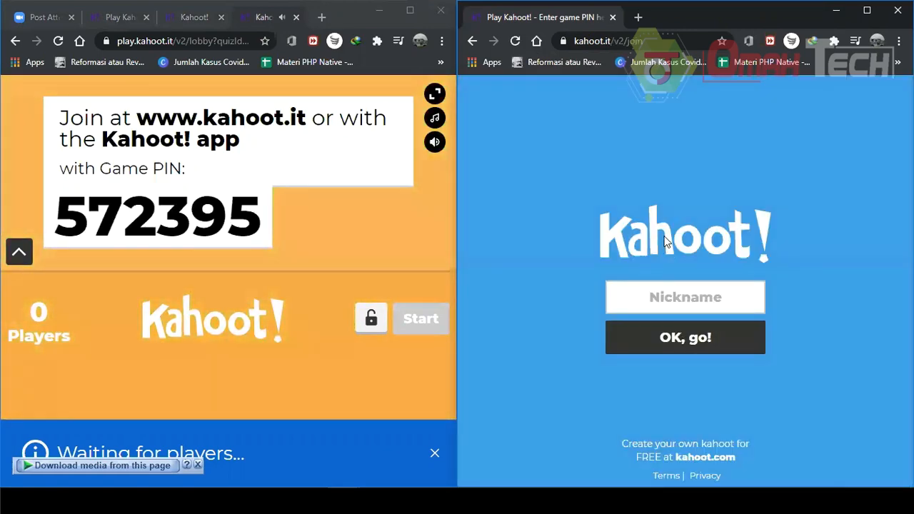
Join the game as a player by entering a nickname.
click(663, 289)
text(Sandi)
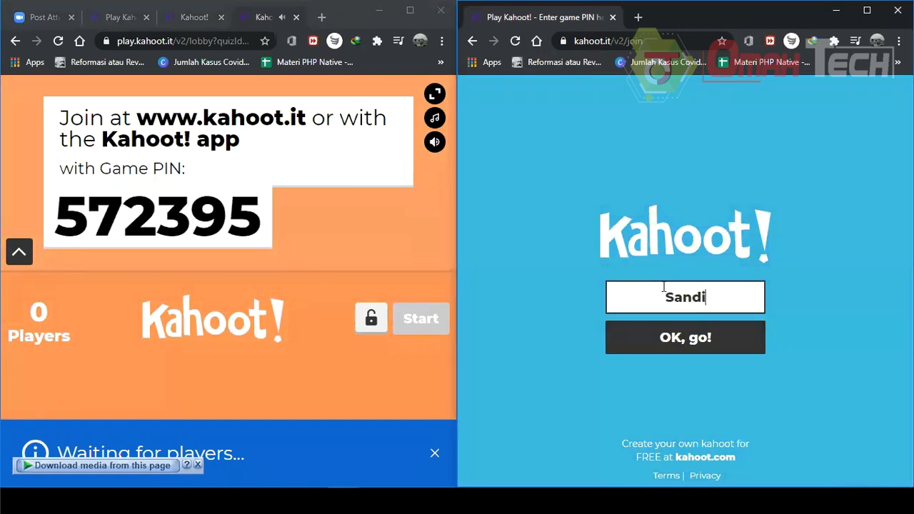
click(690, 341)
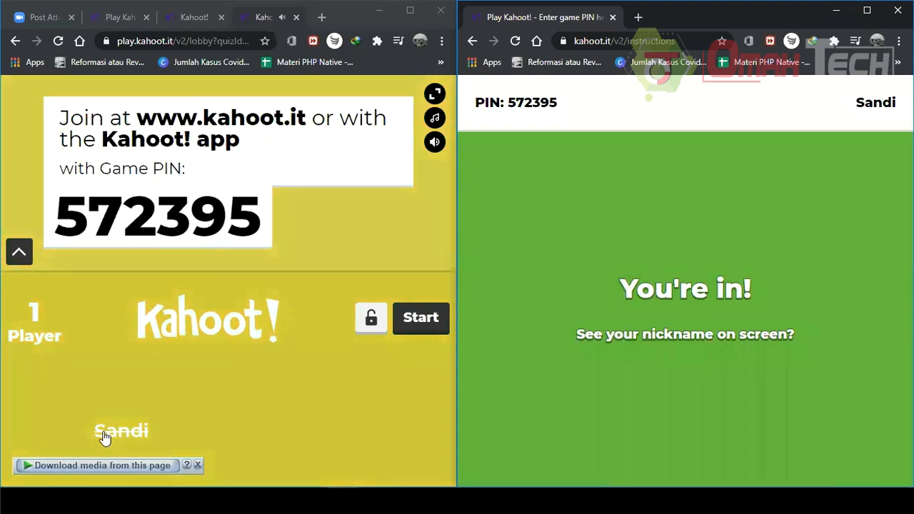
Kick the joined player from the lobby and re-enter the game PIN in the player window.
click(130, 432)
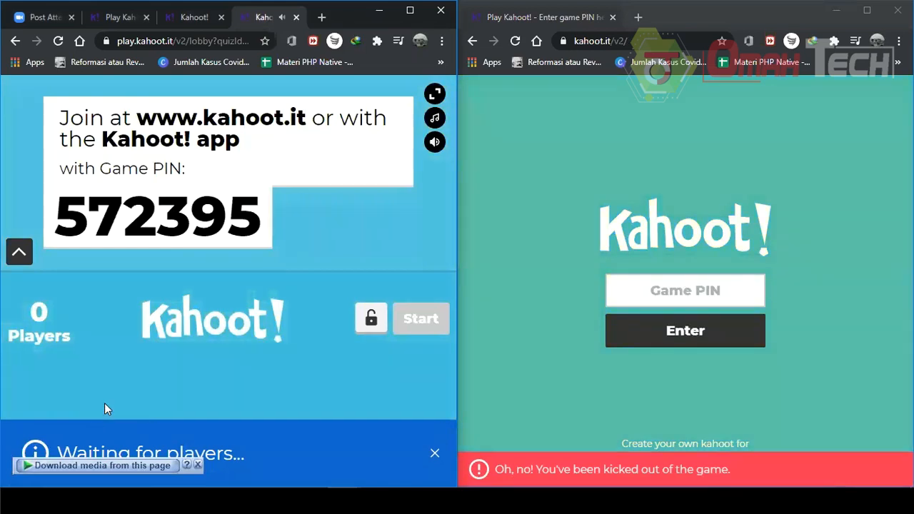
click(706, 286)
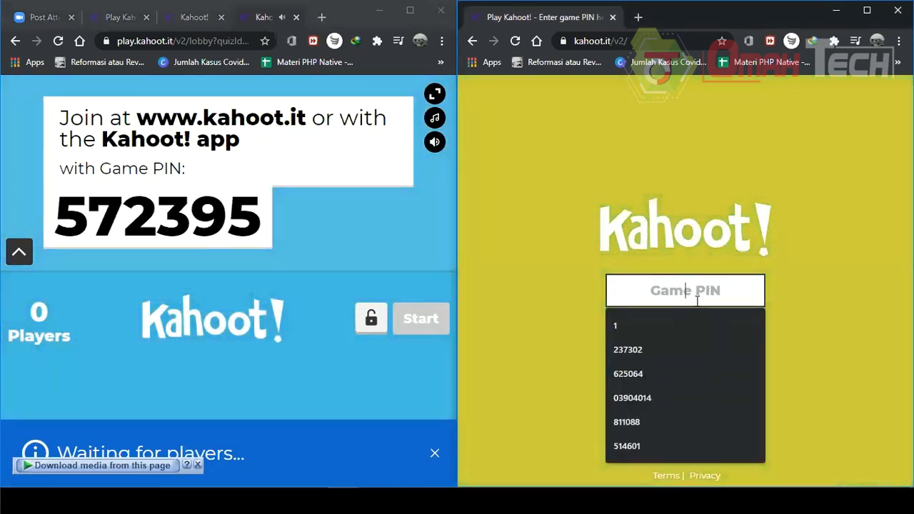
text(57)
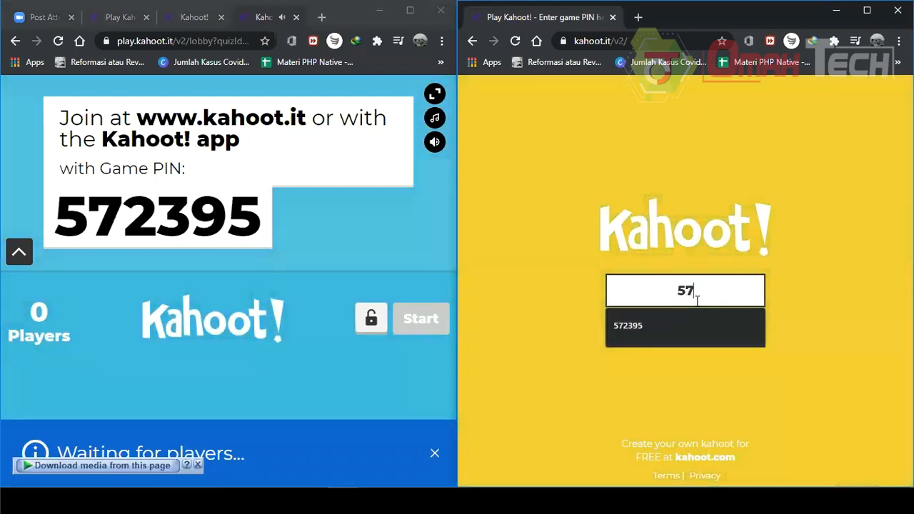
key(Down)
key(Return)
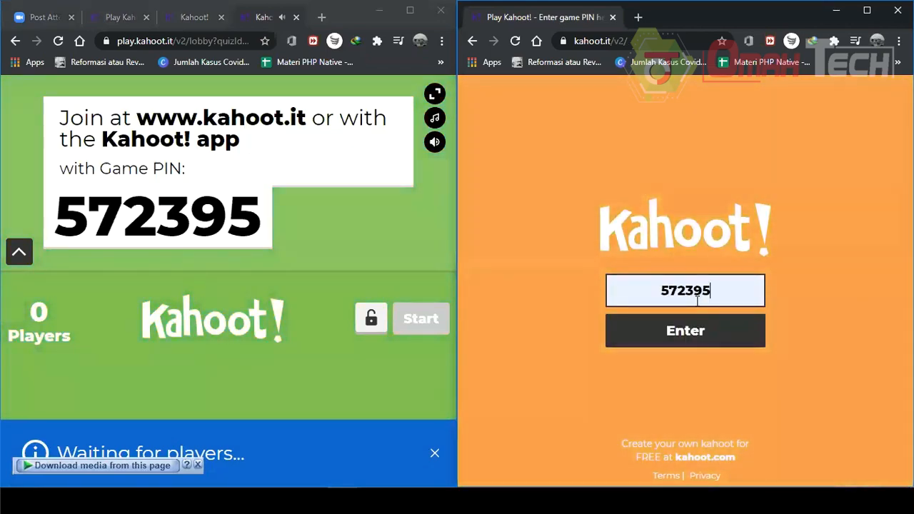
click(685, 327)
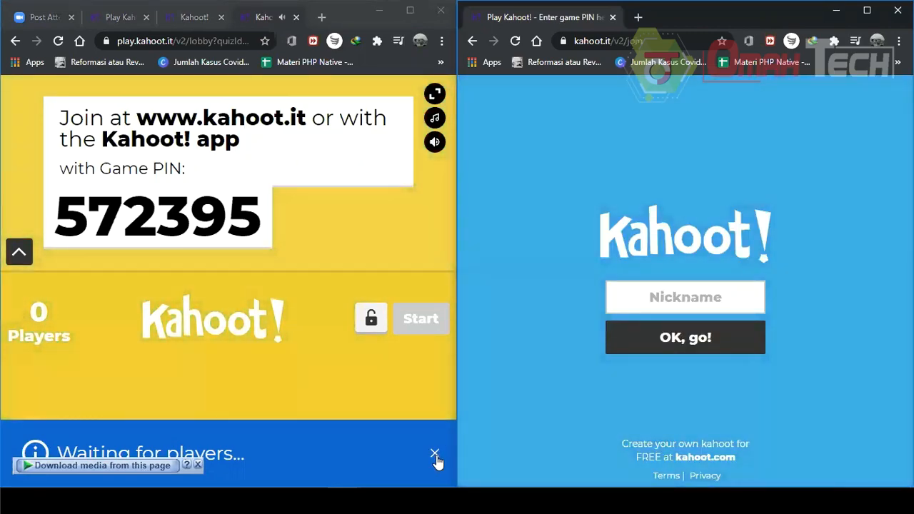
Dismiss the waiting notice in the lobby and join again as a player with a different, untaken nickname.
click(435, 456)
click(702, 300)
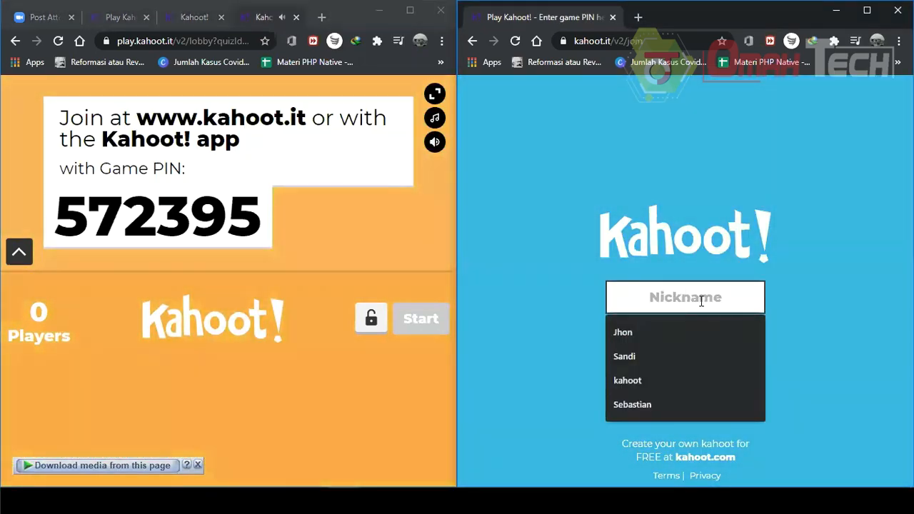
text(Sandi)
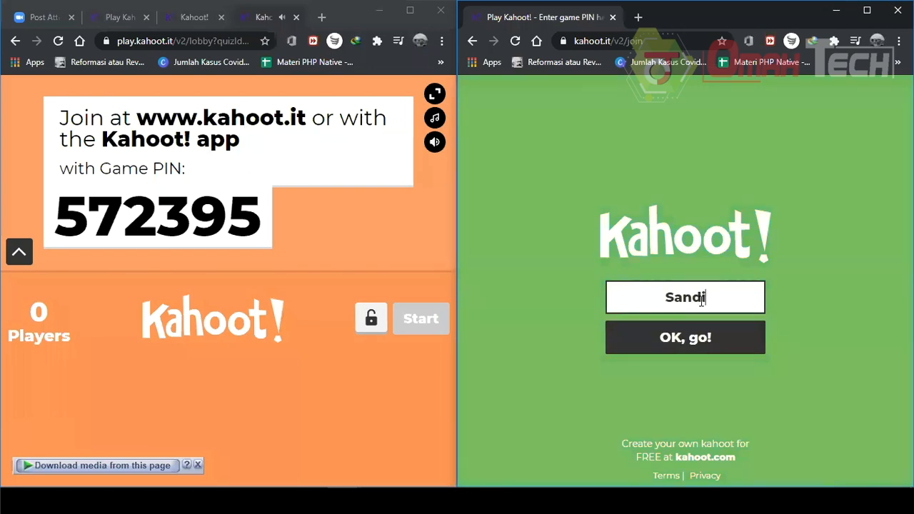
key(Return)
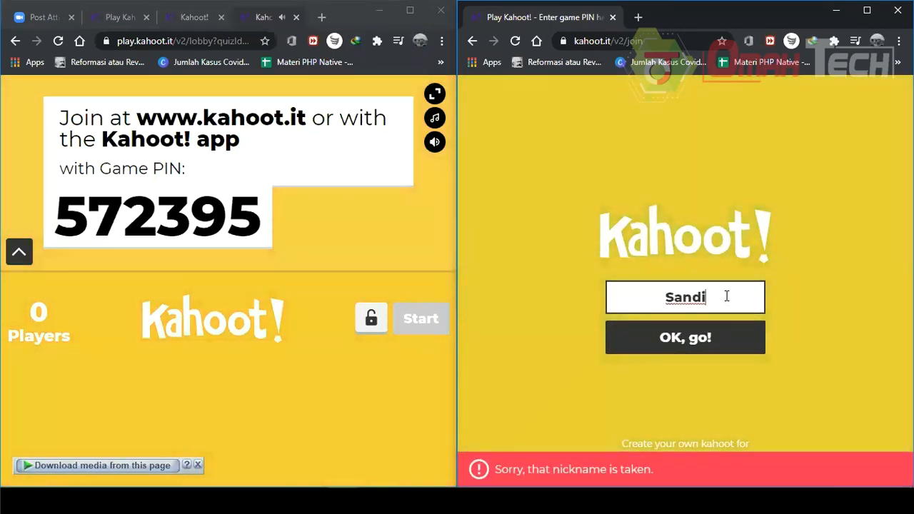
drag(705, 297, 622, 298)
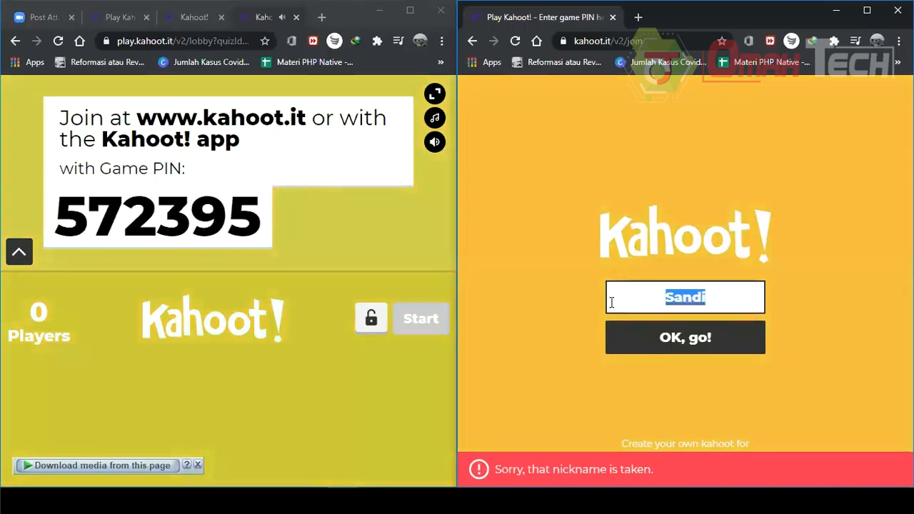
text(Arfan)
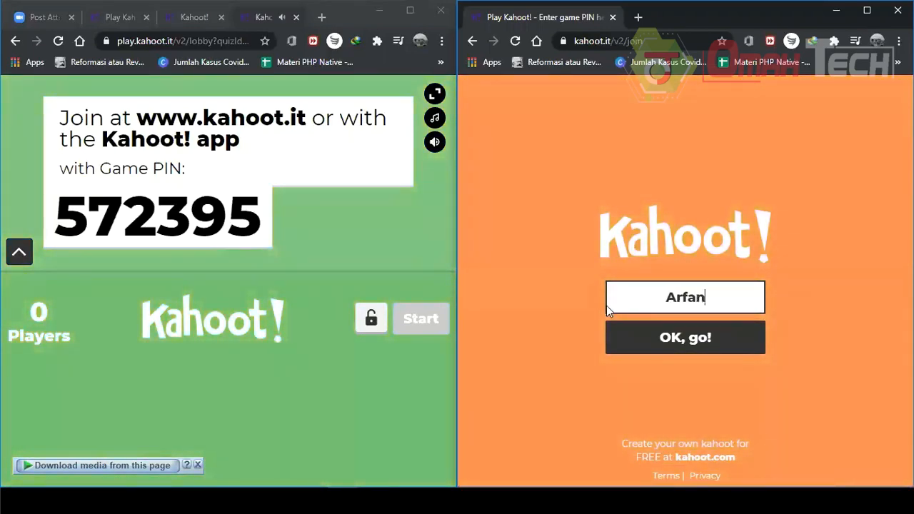
key(Return)
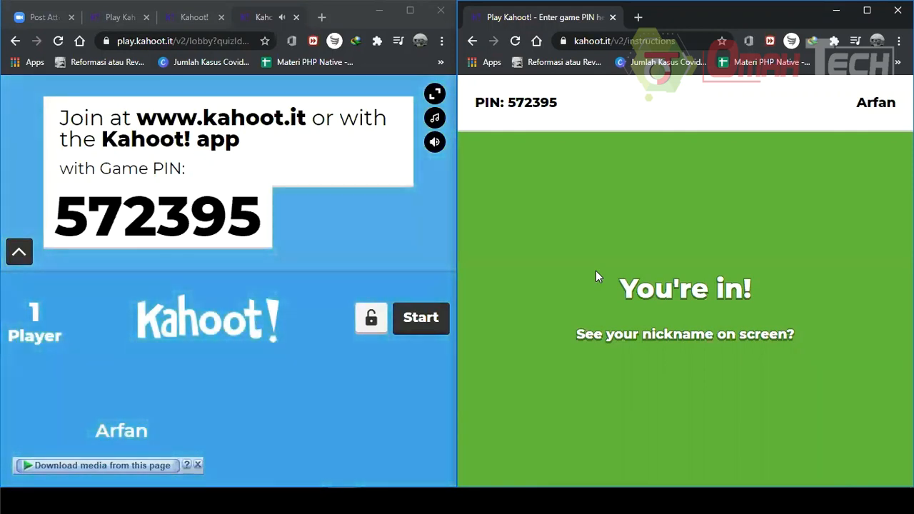
Start the game from the lobby and answer the first question with the 23 Pasang triangle option.
click(421, 320)
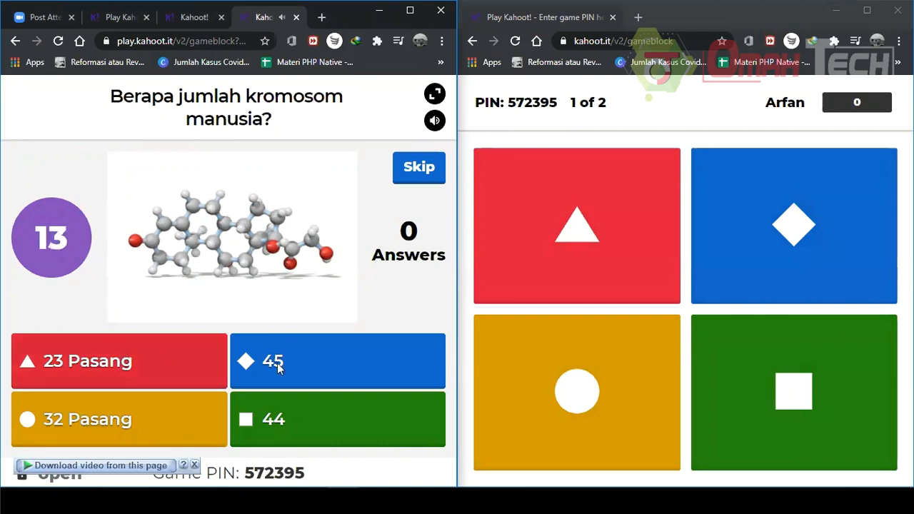
click(579, 207)
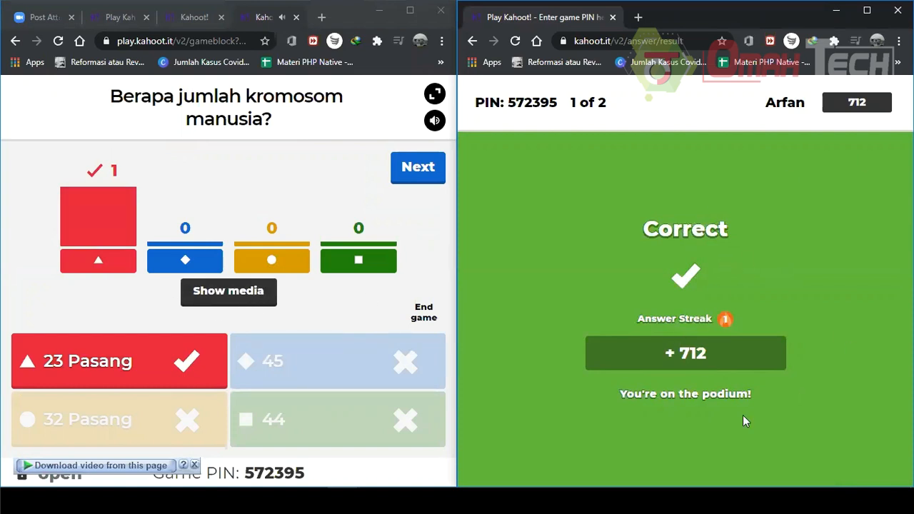
Advance past the first question's answer results and the scoreboard to the next question.
double_click(849, 269)
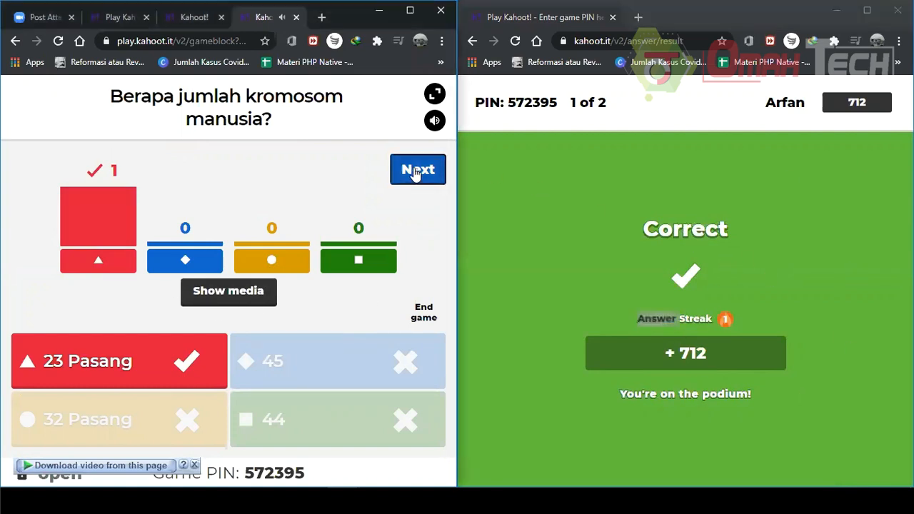
click(415, 171)
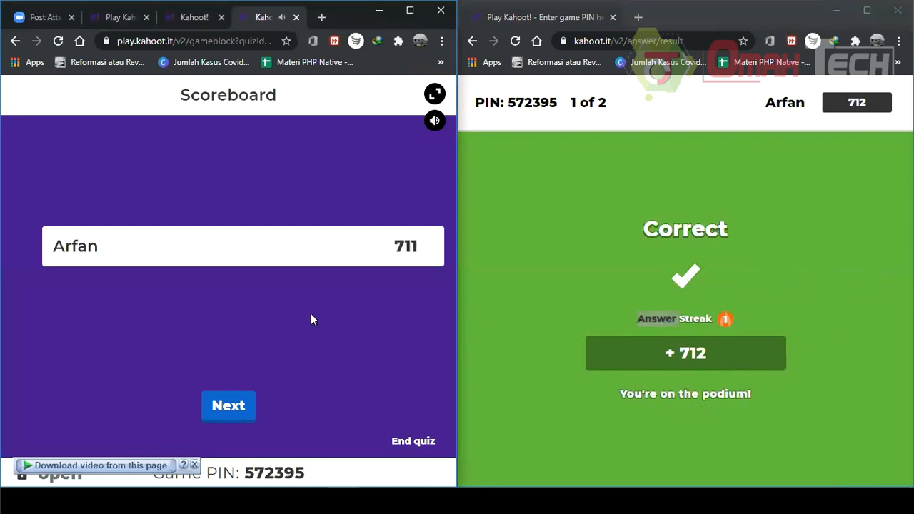
click(221, 407)
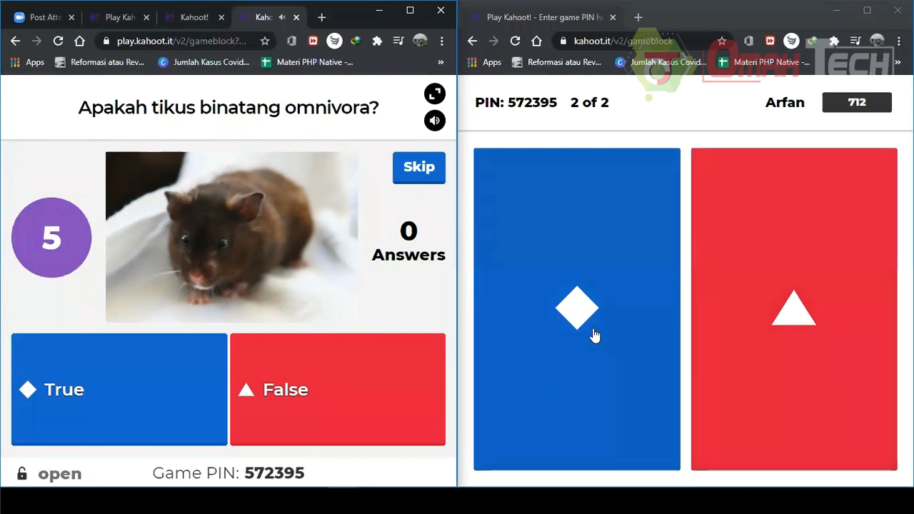
Answer the second question with True and advance through the podium to the game summary.
click(594, 334)
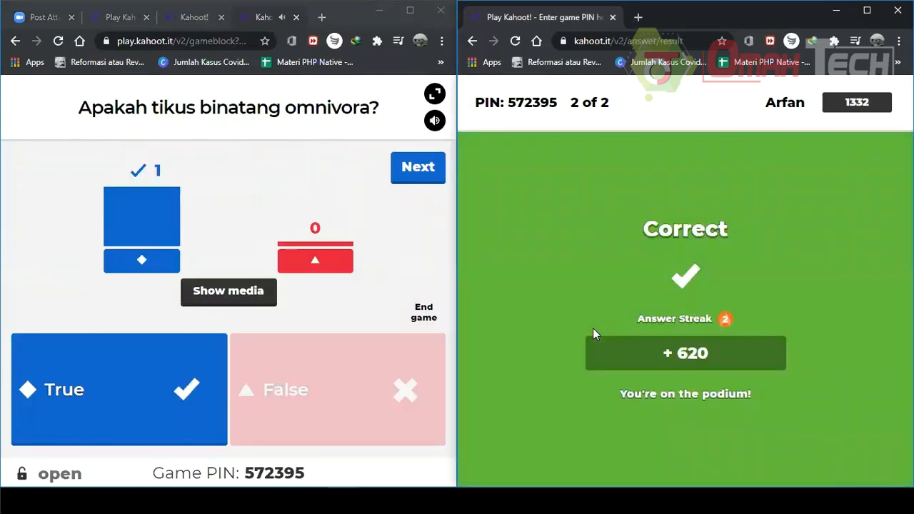
click(431, 179)
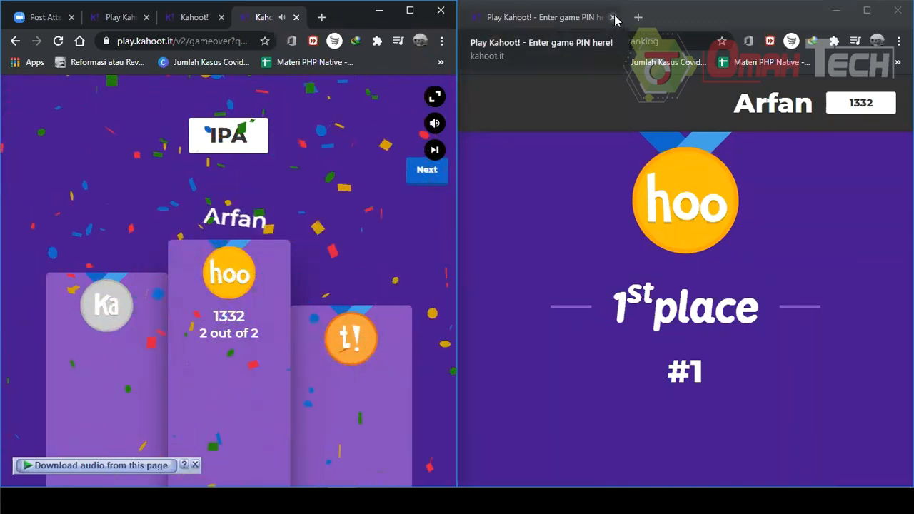
click(835, 290)
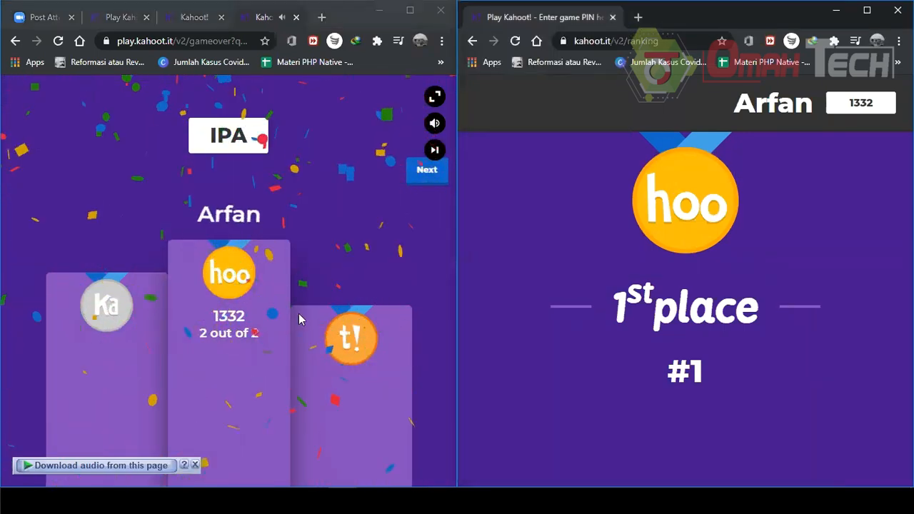
click(428, 168)
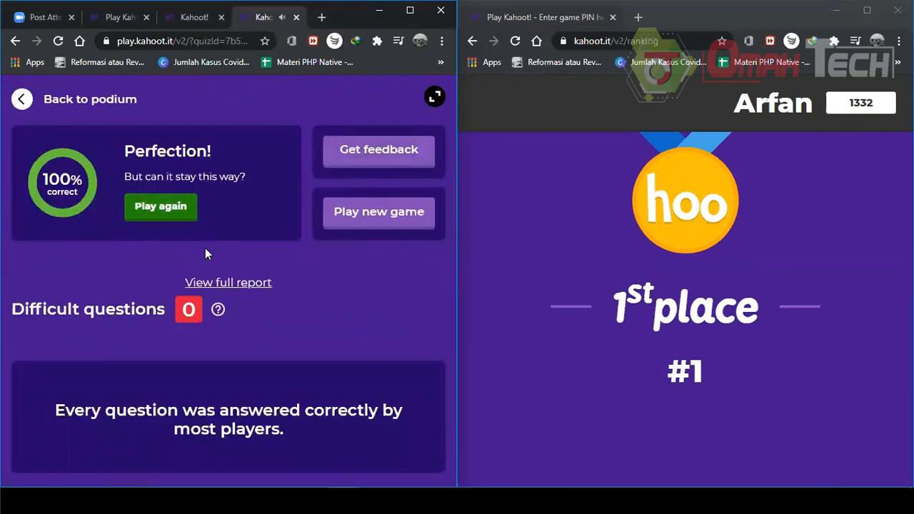
Close the player tab, confirming leaving, maximize the browser window and close the finished game tab.
click(613, 17)
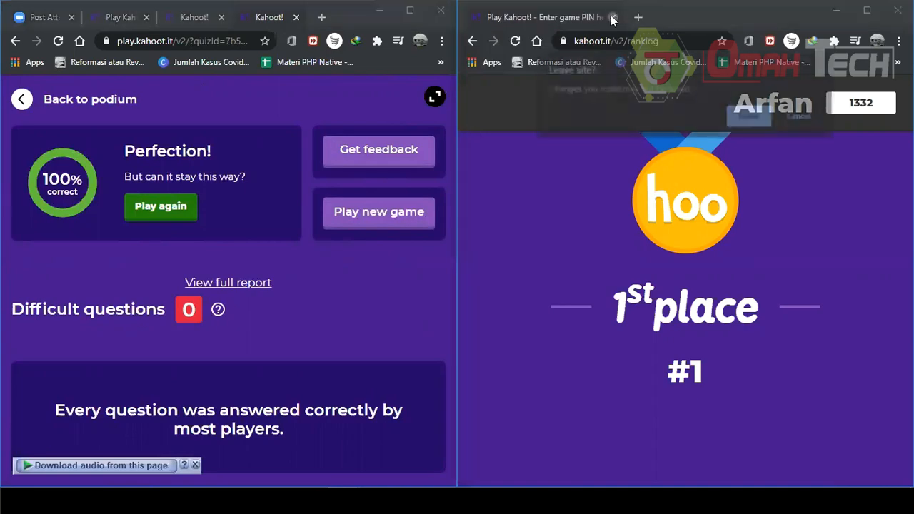
click(750, 116)
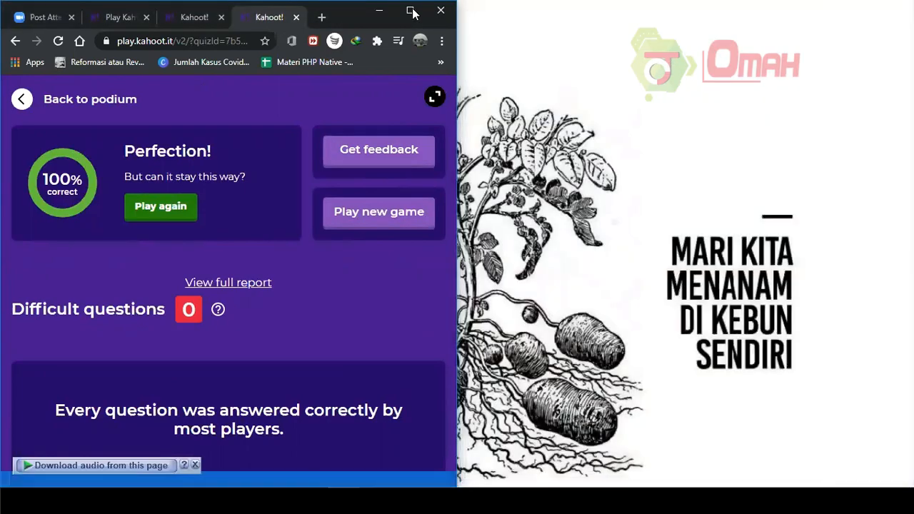
key(super+Up)
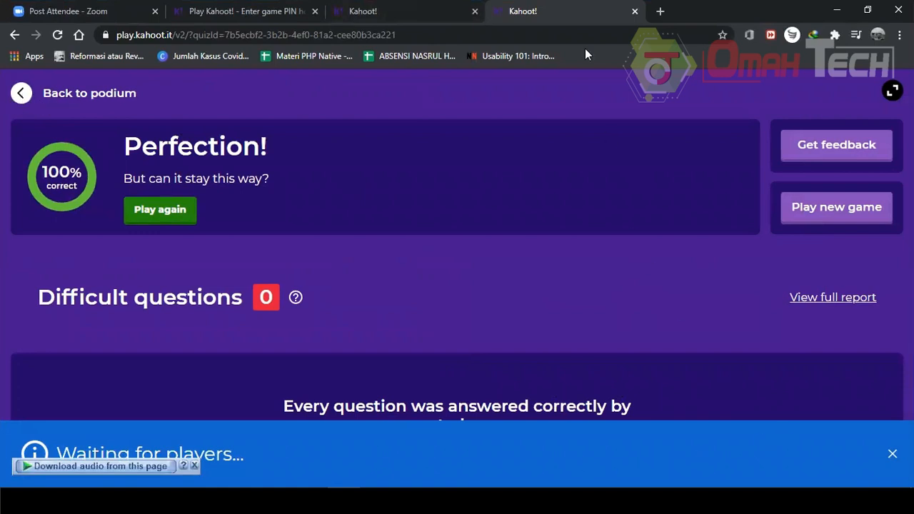
click(635, 12)
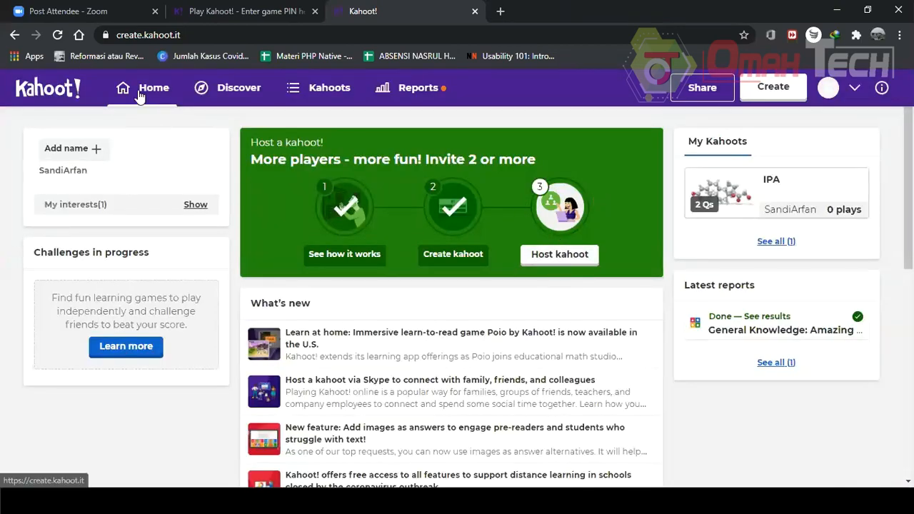
Start creating a new kahoot from the home page.
click(767, 95)
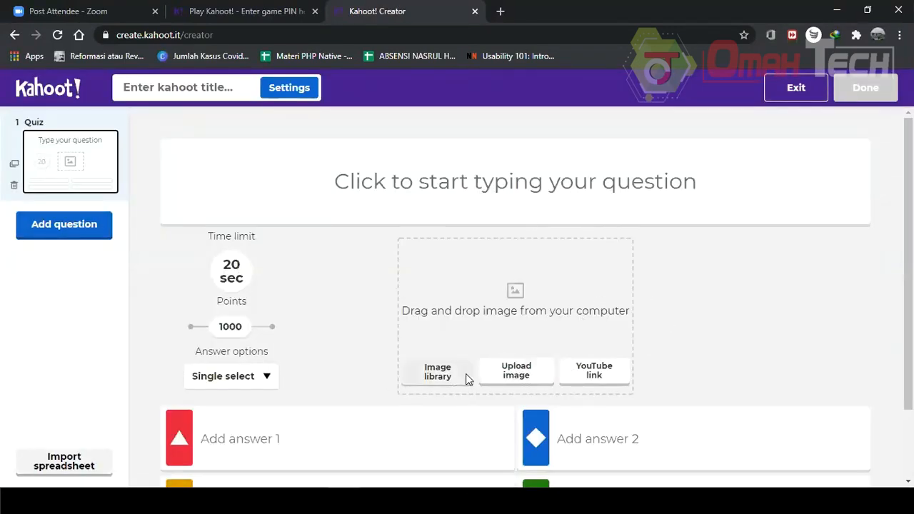
scroll(507, 331, down, 1)
scroll(495, 351, up, 1)
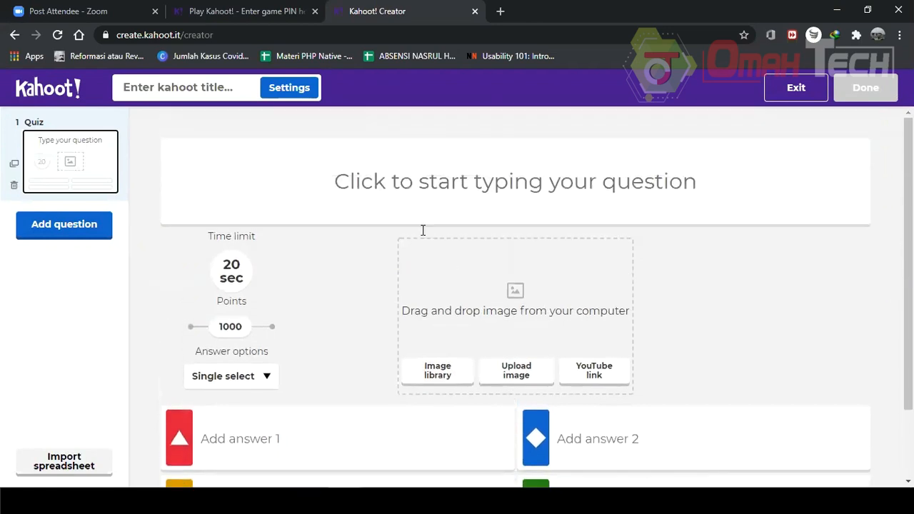
key(alt+Tab)
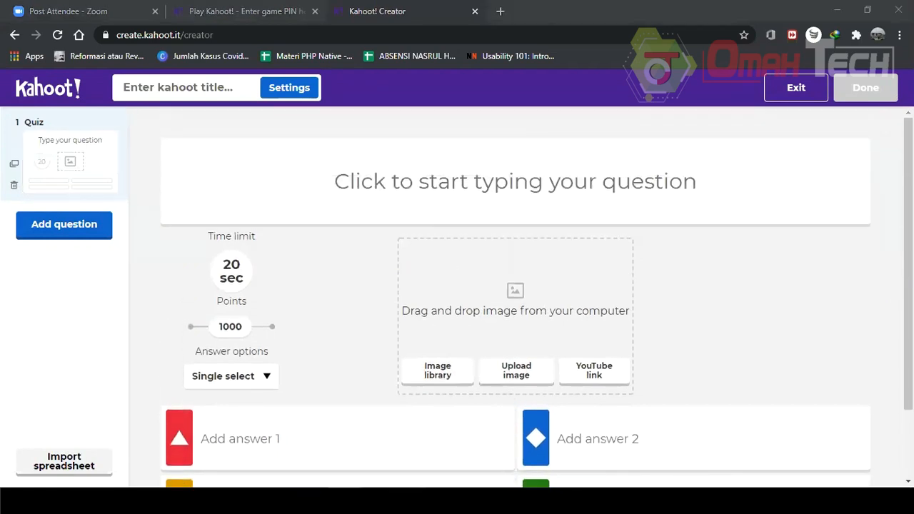
click(410, 398)
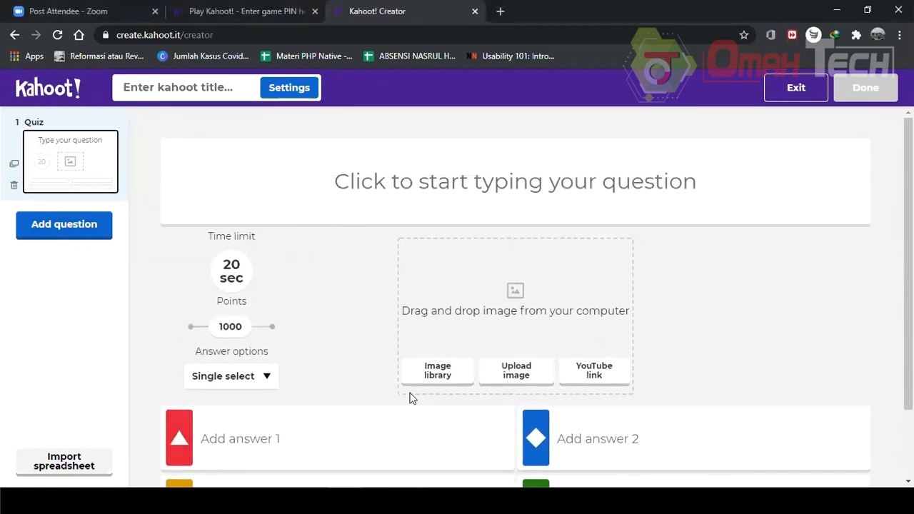